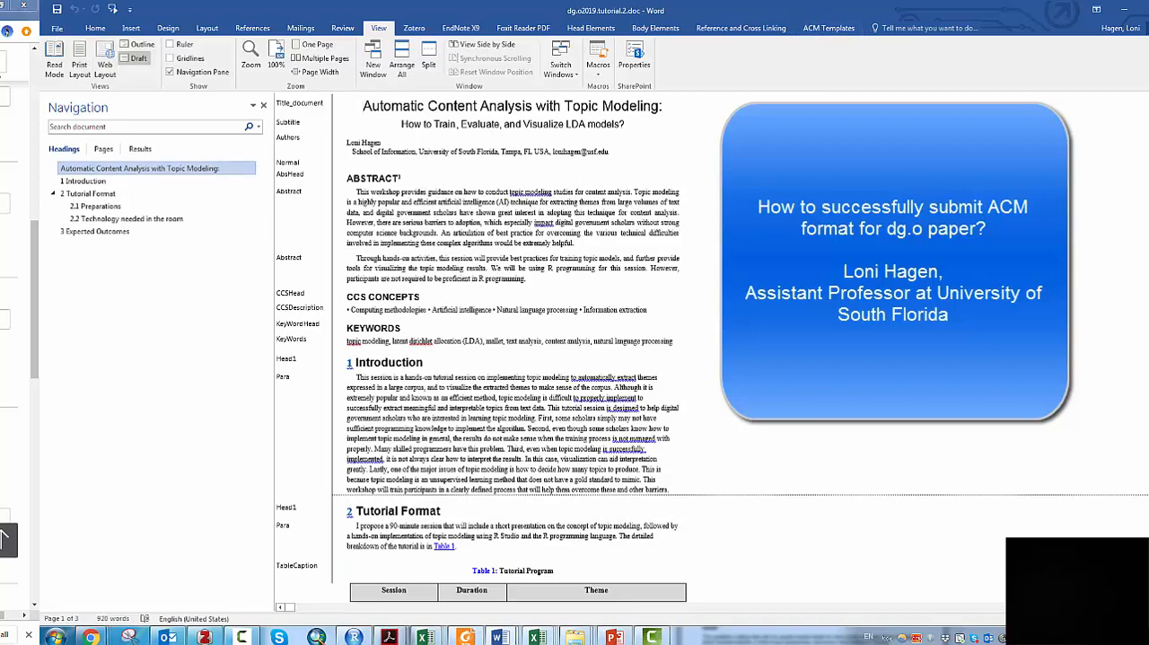
- Open the Templates and Add-ins dialog by managing Templates from the add-ins section of the Word options
left_click(56, 27)
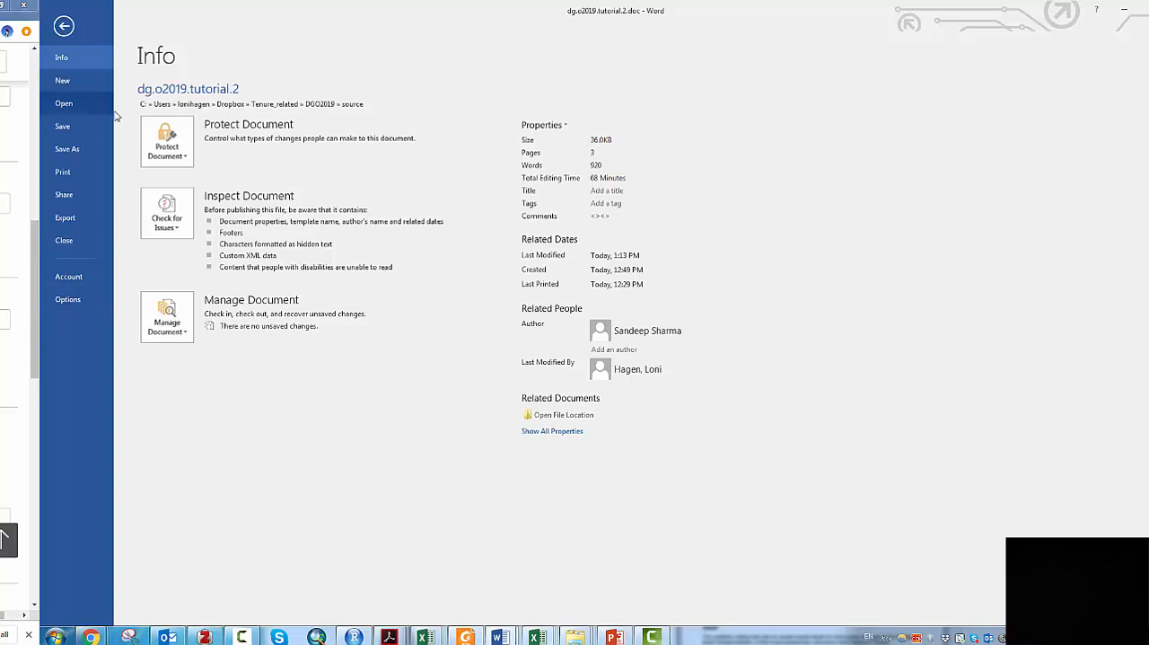
key("Escape")
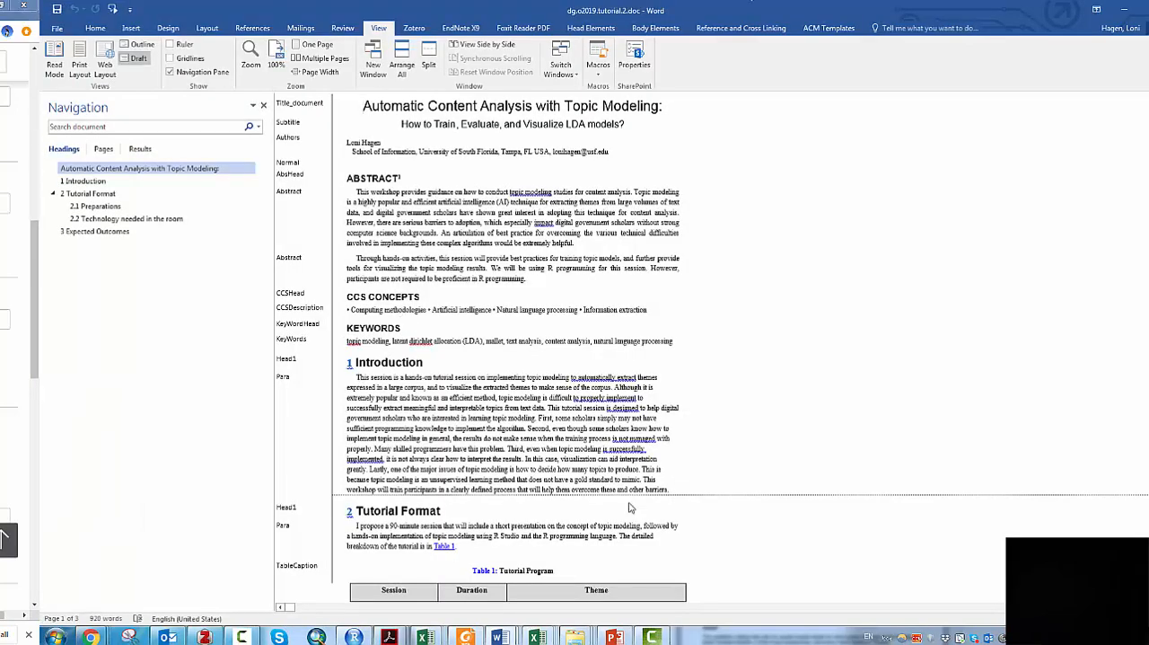
left_click(57, 28)
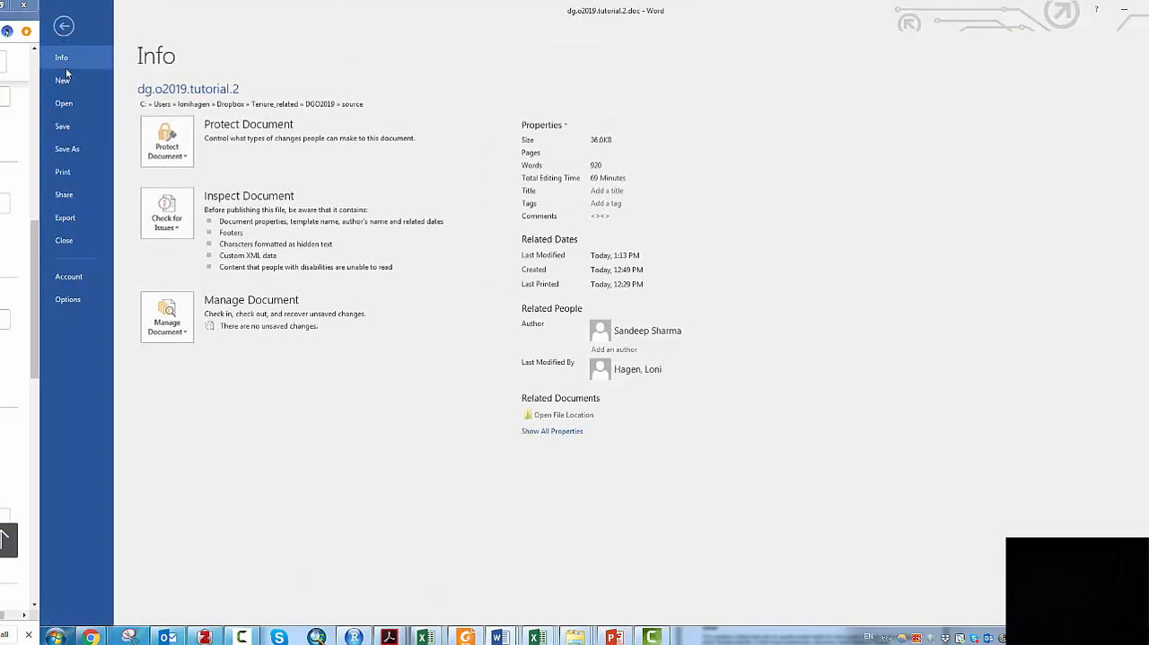
left_click(68, 300)
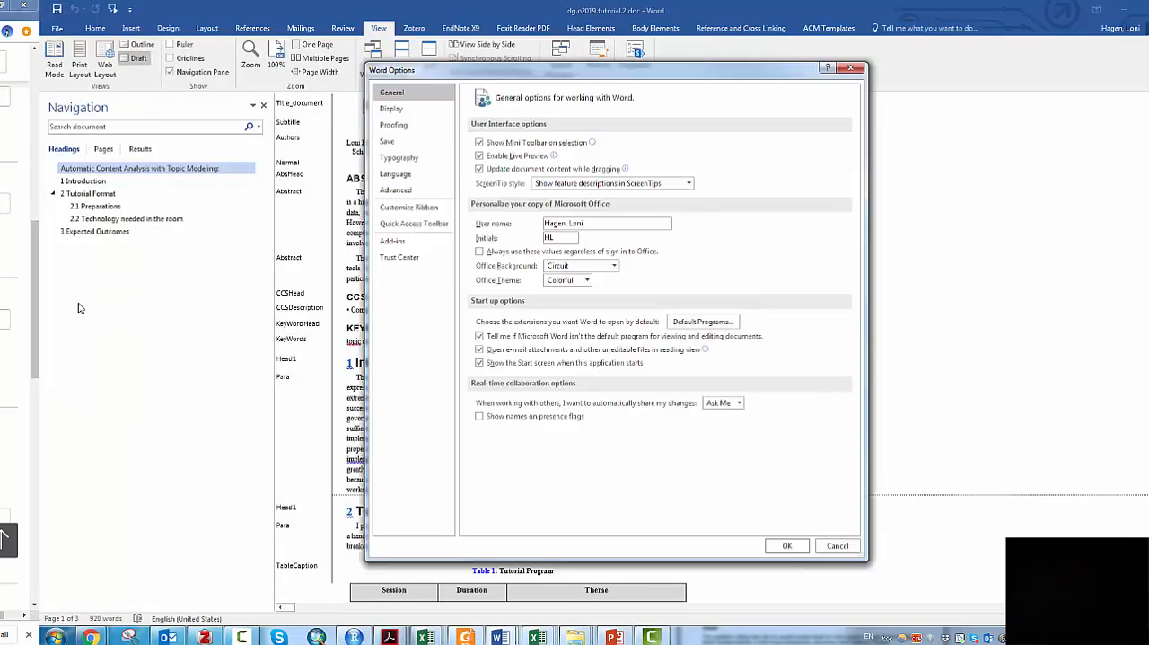
left_click(405, 245)
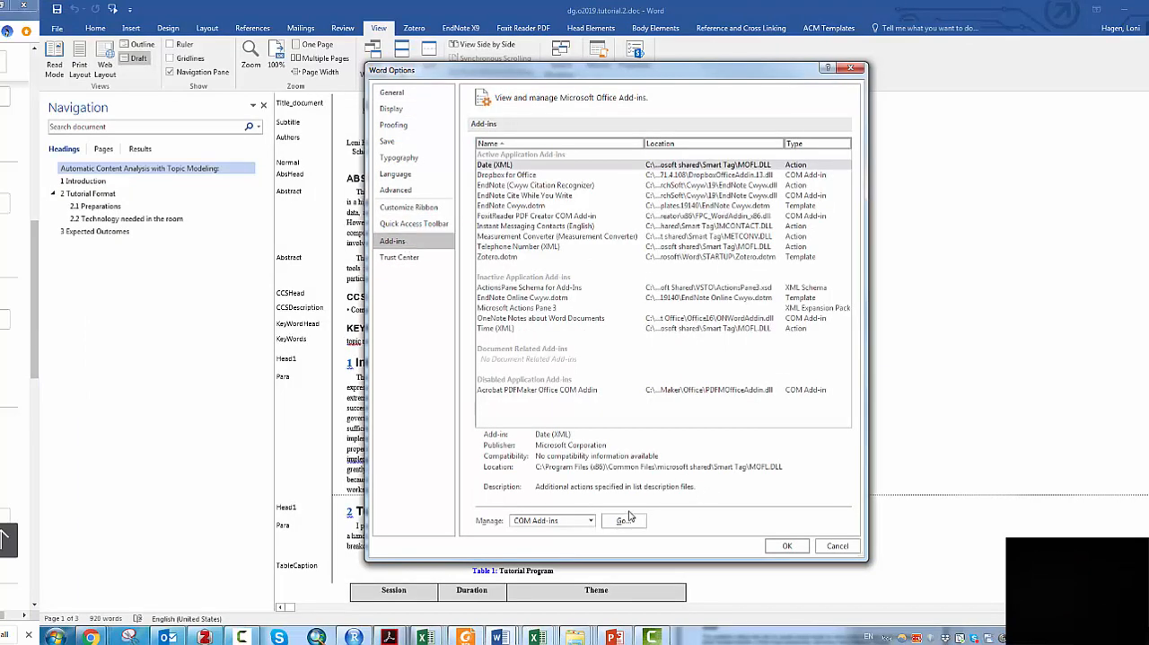
left_click(591, 522)
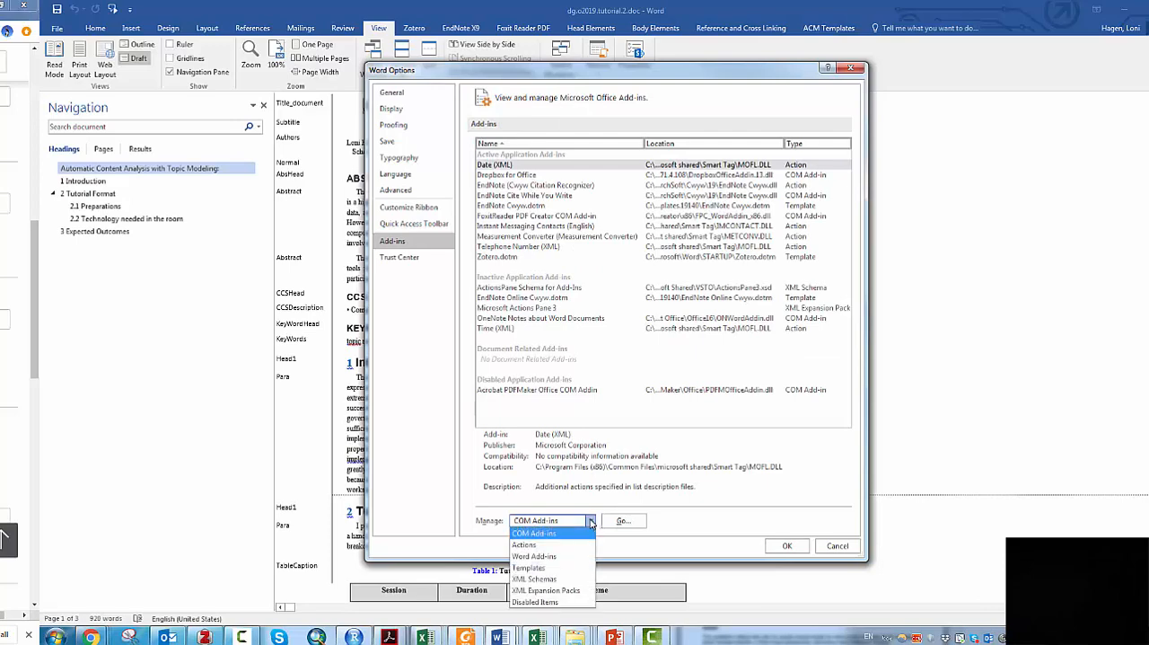
left_click(550, 568)
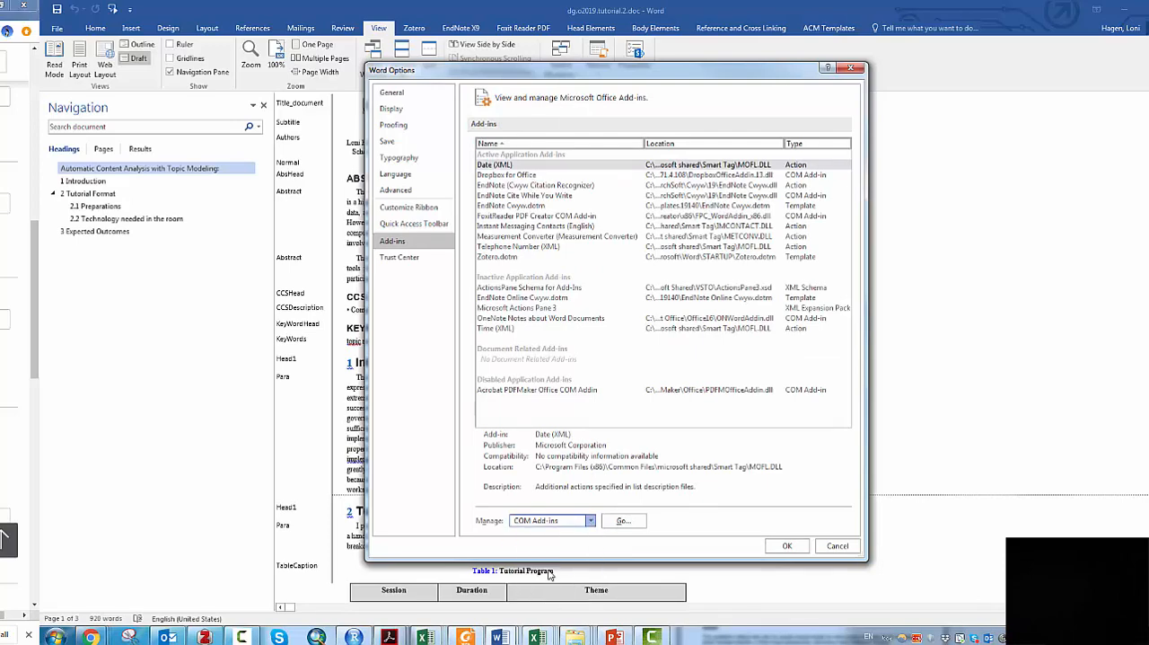
left_click(623, 522)
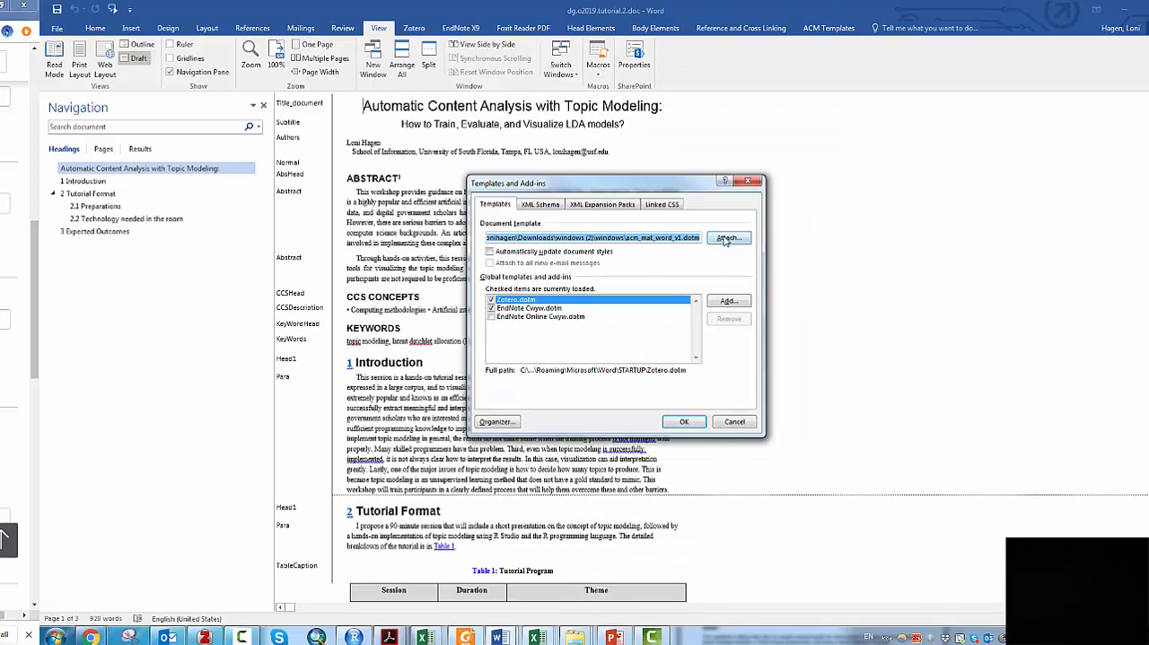
- Attach the template acm_mat_word_v1.dotm from the windows folder inside Downloads > windows (2) to the document
left_click(725, 238)
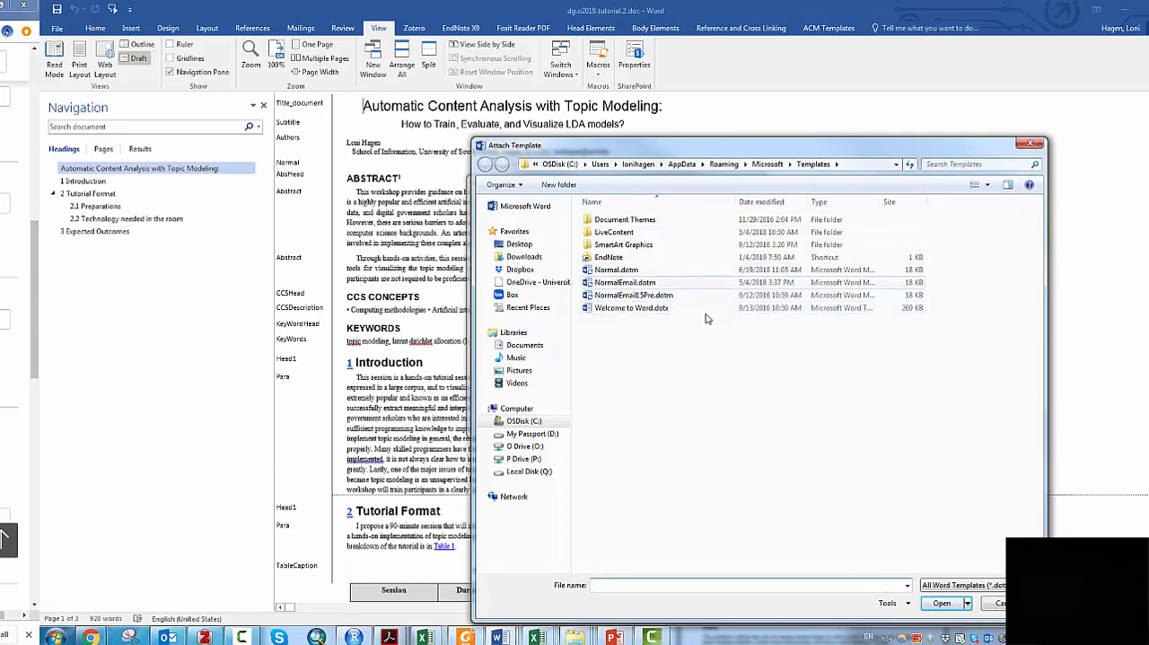
left_click(525, 256)
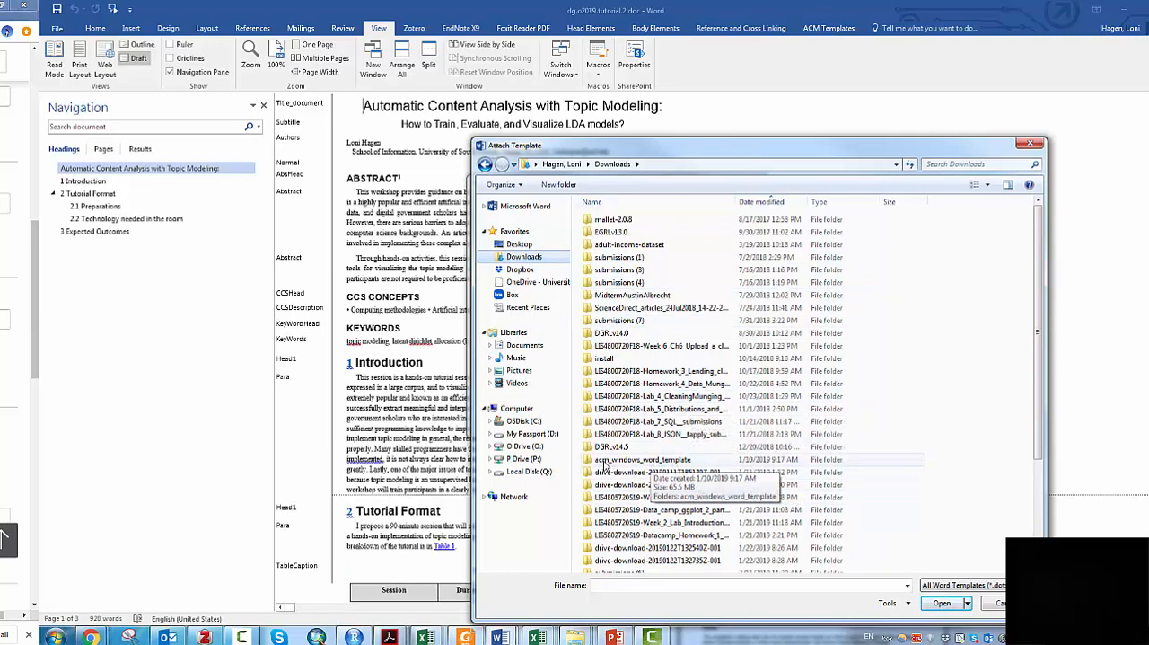
scroll(609, 462, "down", 5)
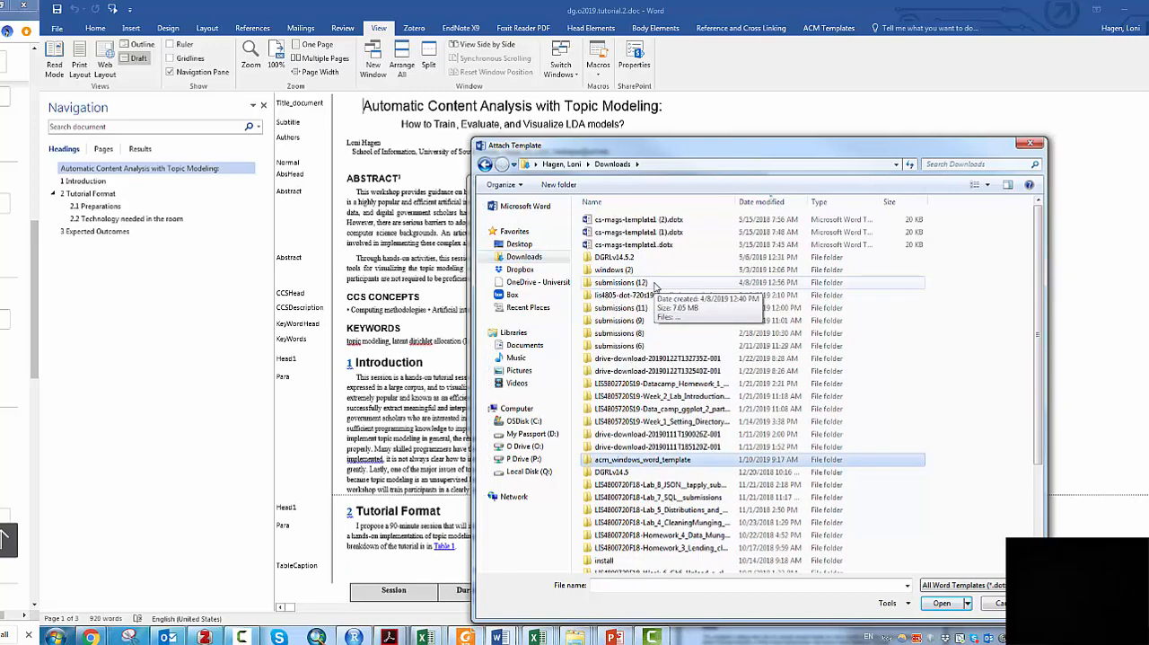
double_click(633, 274)
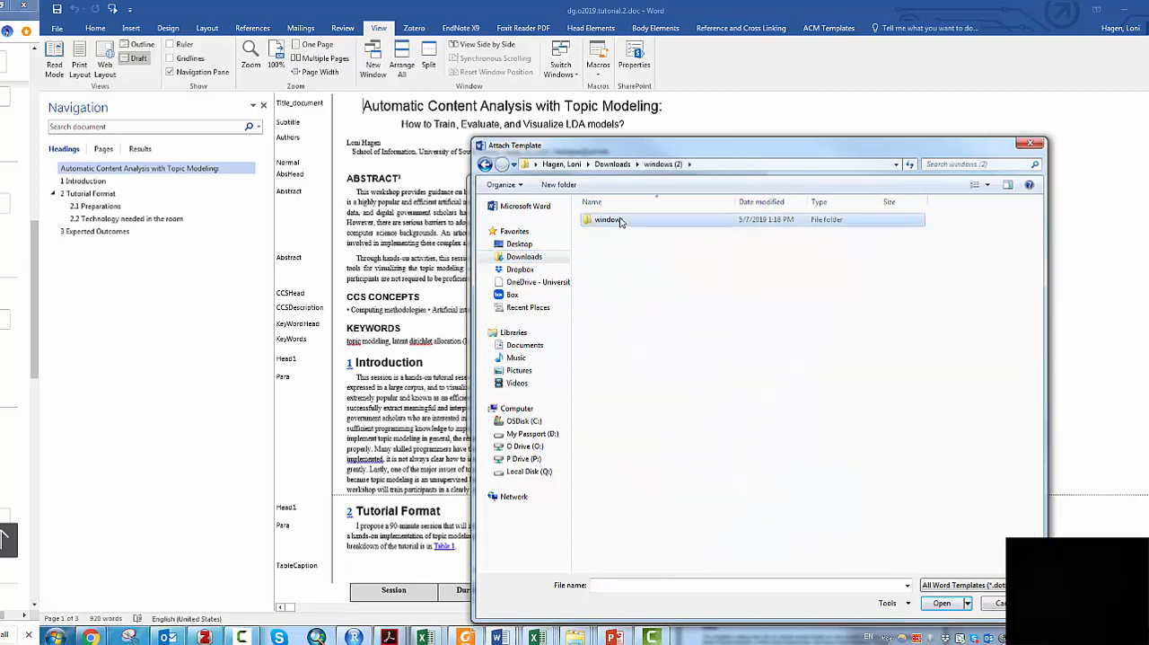
double_click(606, 220)
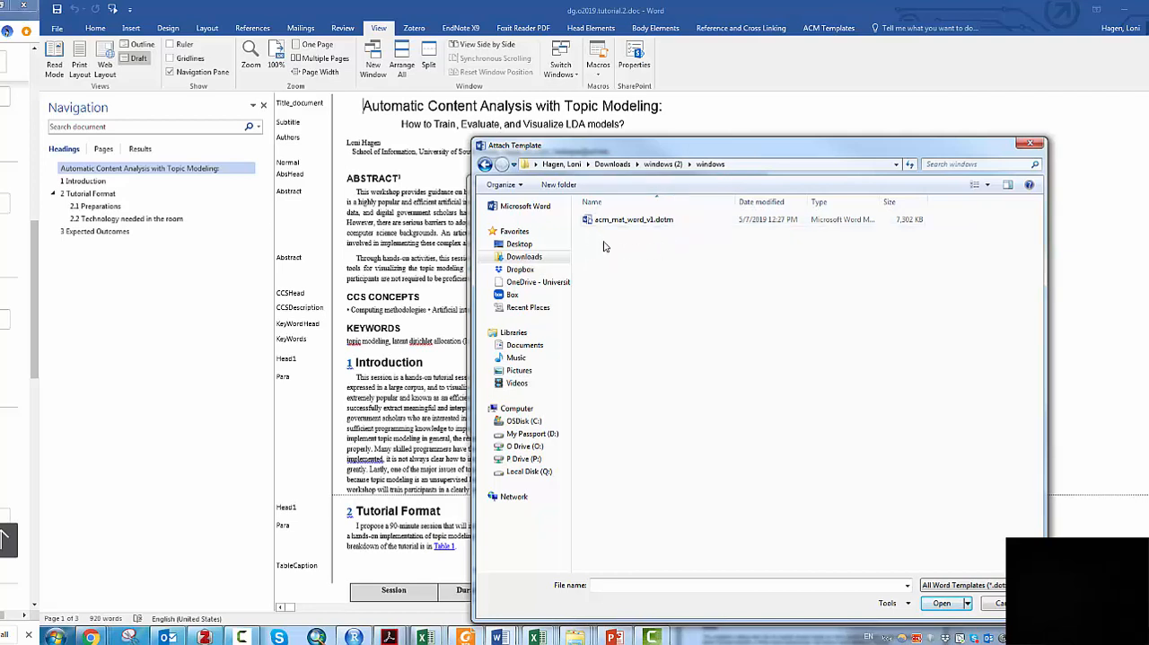
left_click(654, 222)
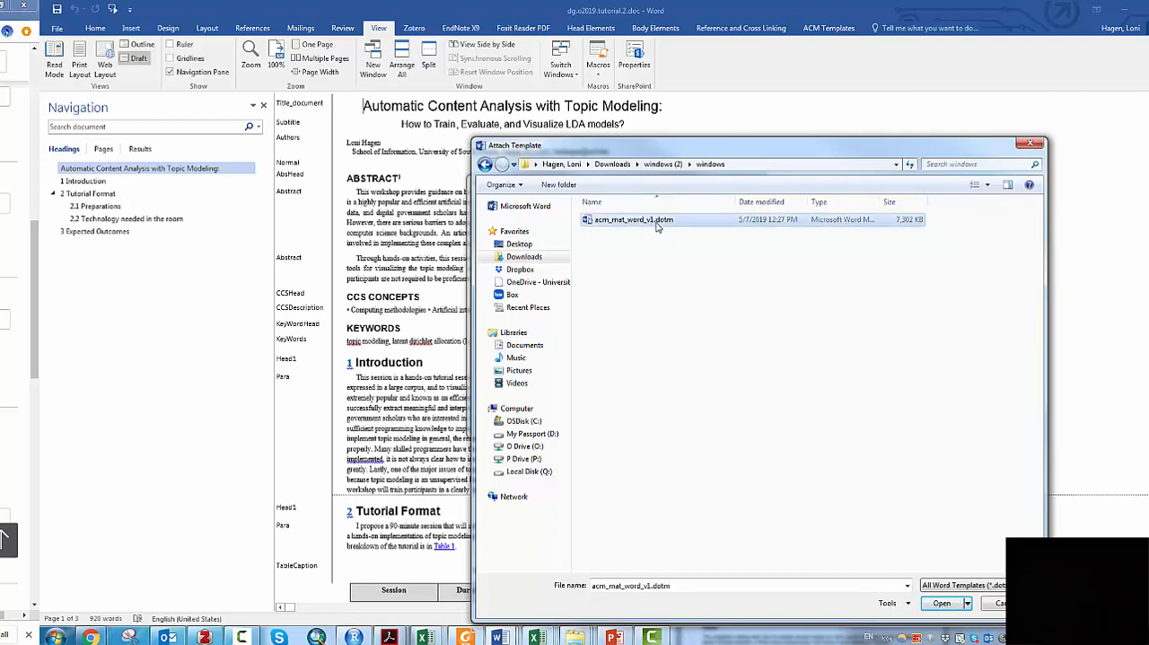
left_click(950, 604)
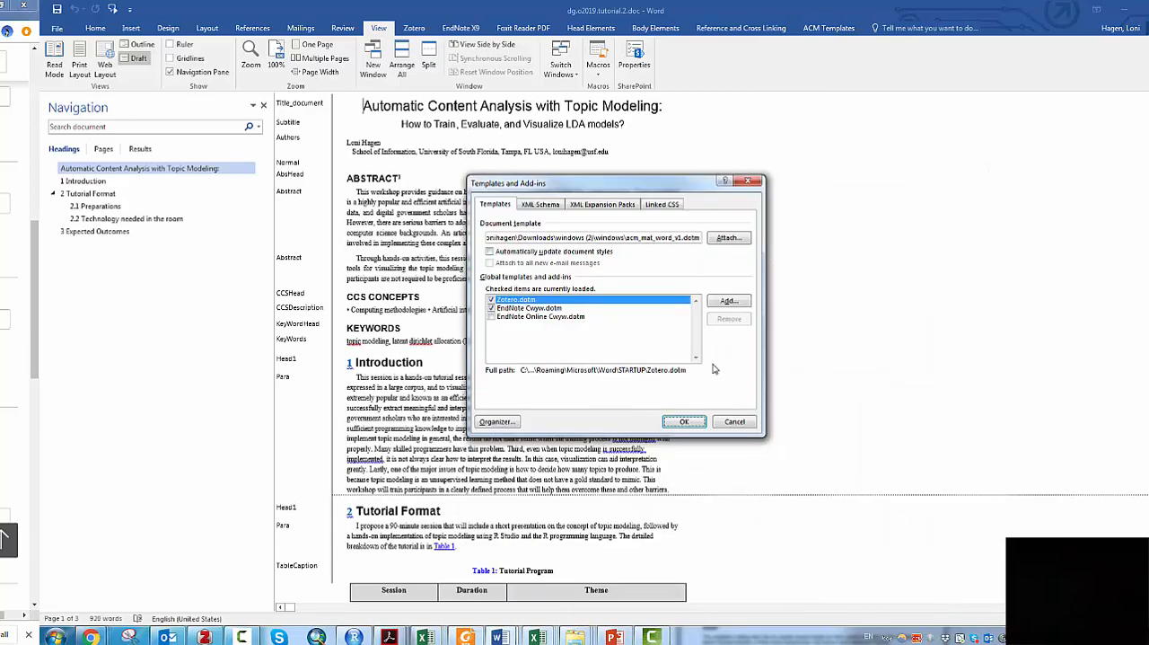
left_click(685, 421)
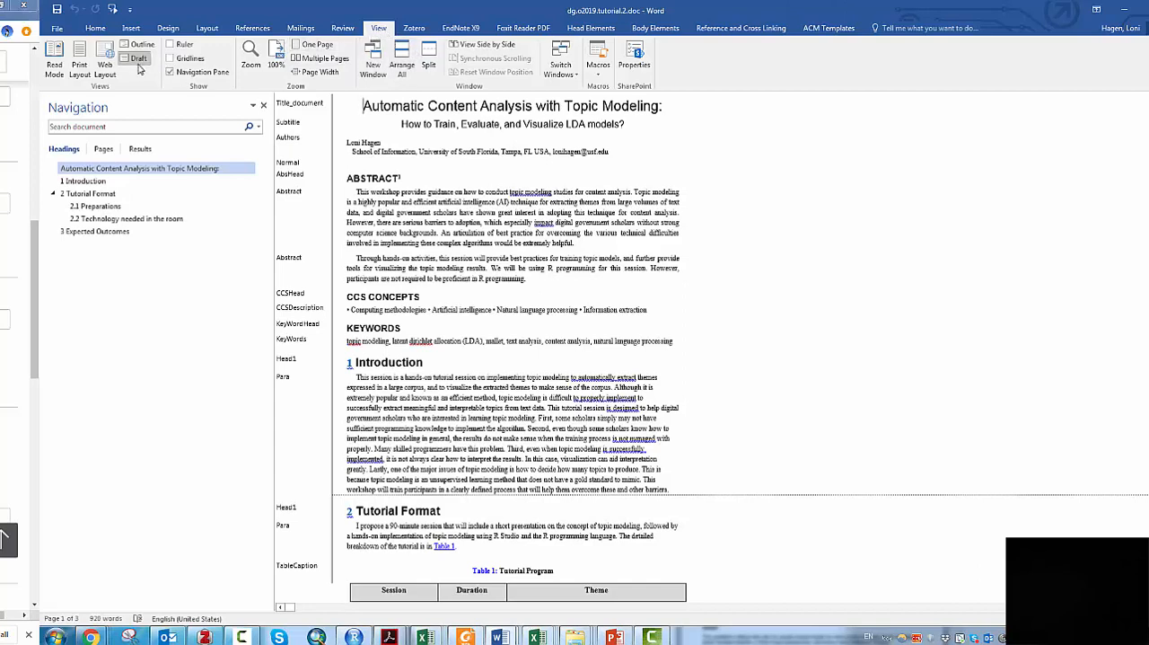
- Preview the paper in Print Layout view and return to Draft view
left_click(80, 63)
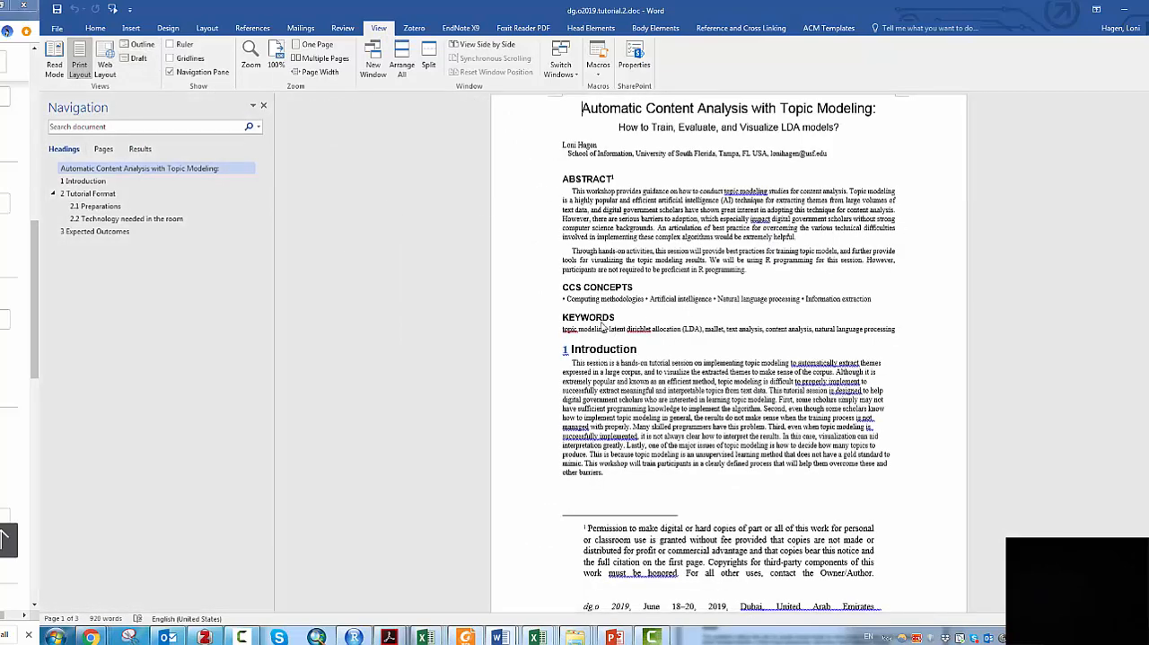
left_click(135, 58)
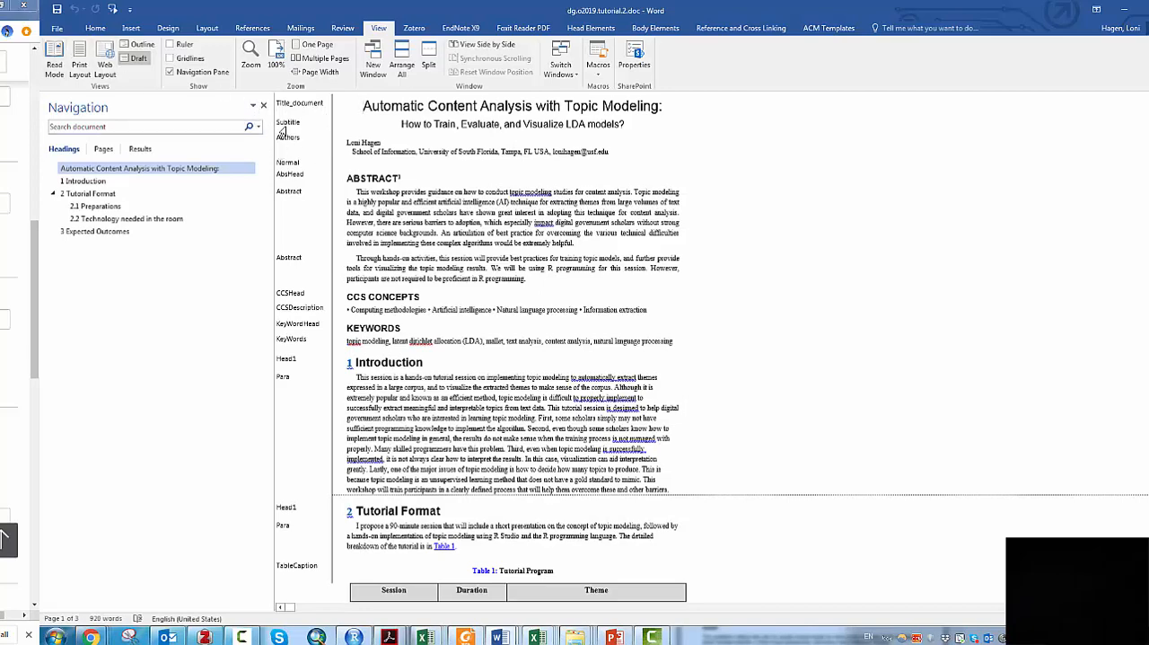
- Check the style area pane width for Draft and Outline views in the advanced display options, and accept the options
left_click(57, 29)
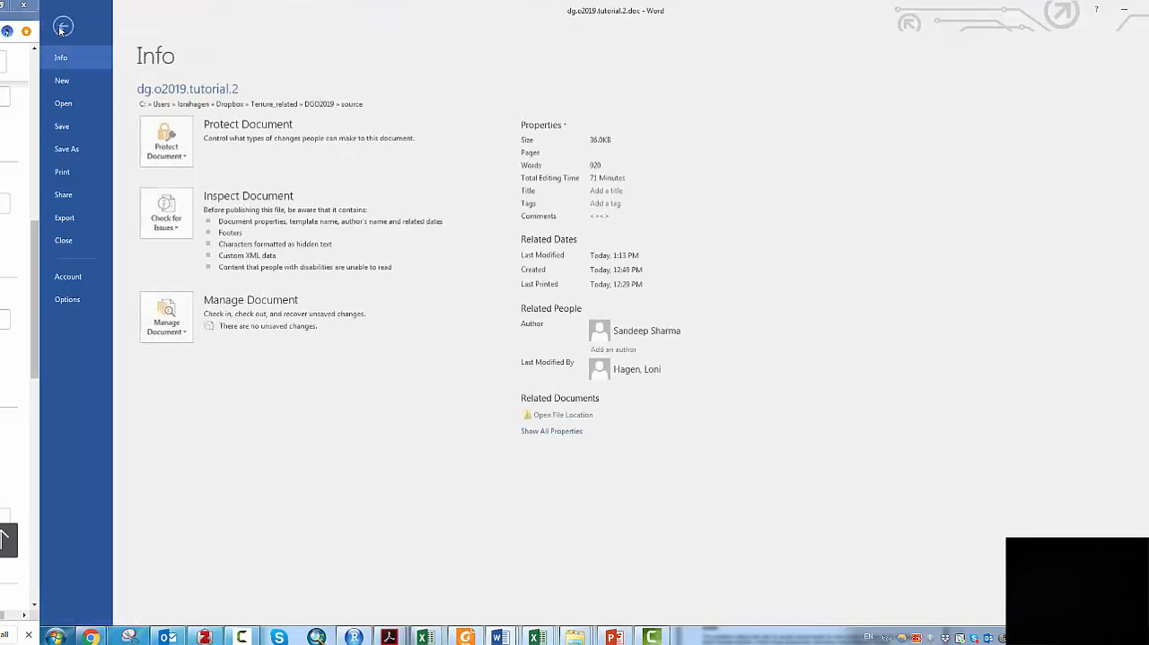
left_click(72, 278)
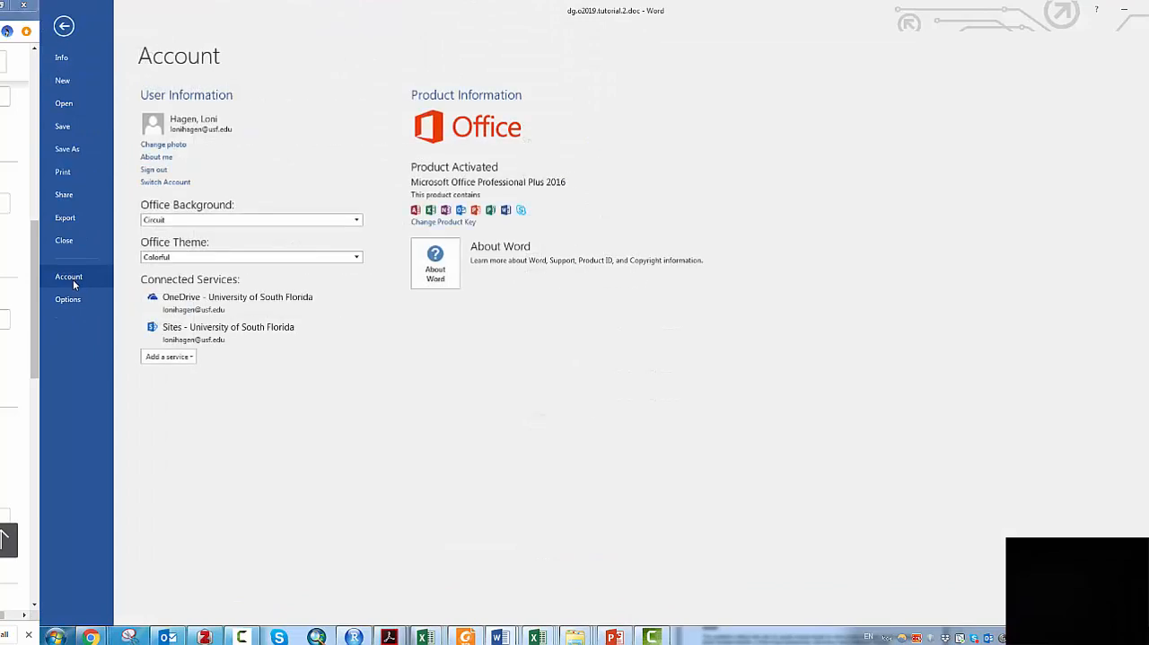
key("Escape")
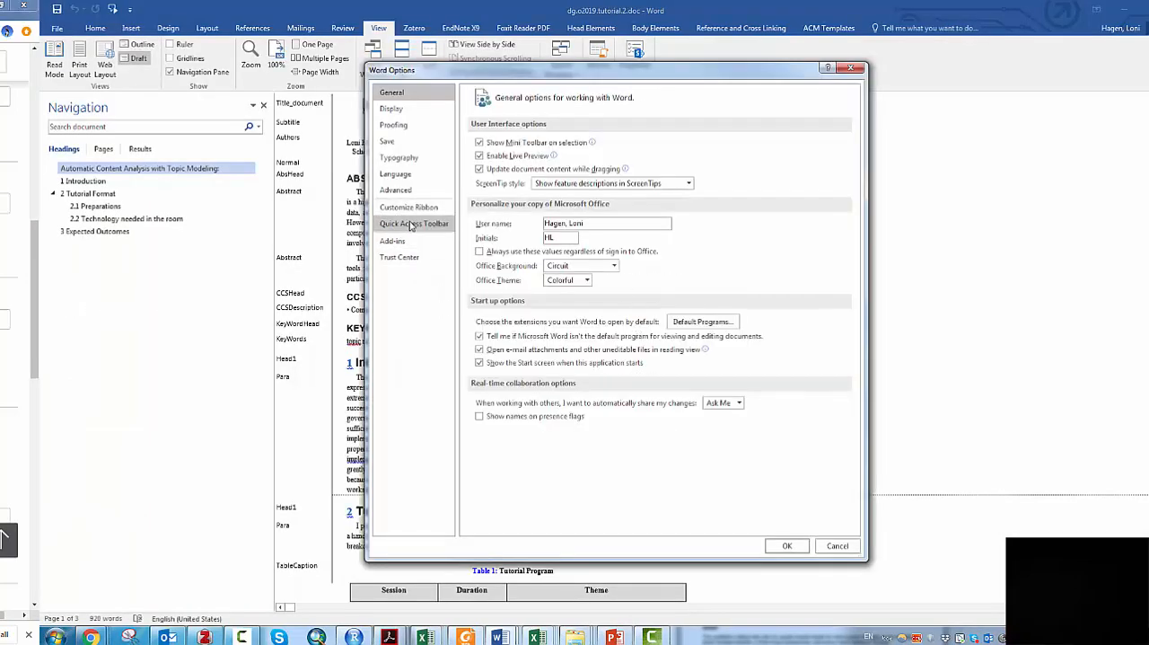
left_click(395, 189)
scroll(754, 322, "down", 3)
scroll(758, 327, "down", 10)
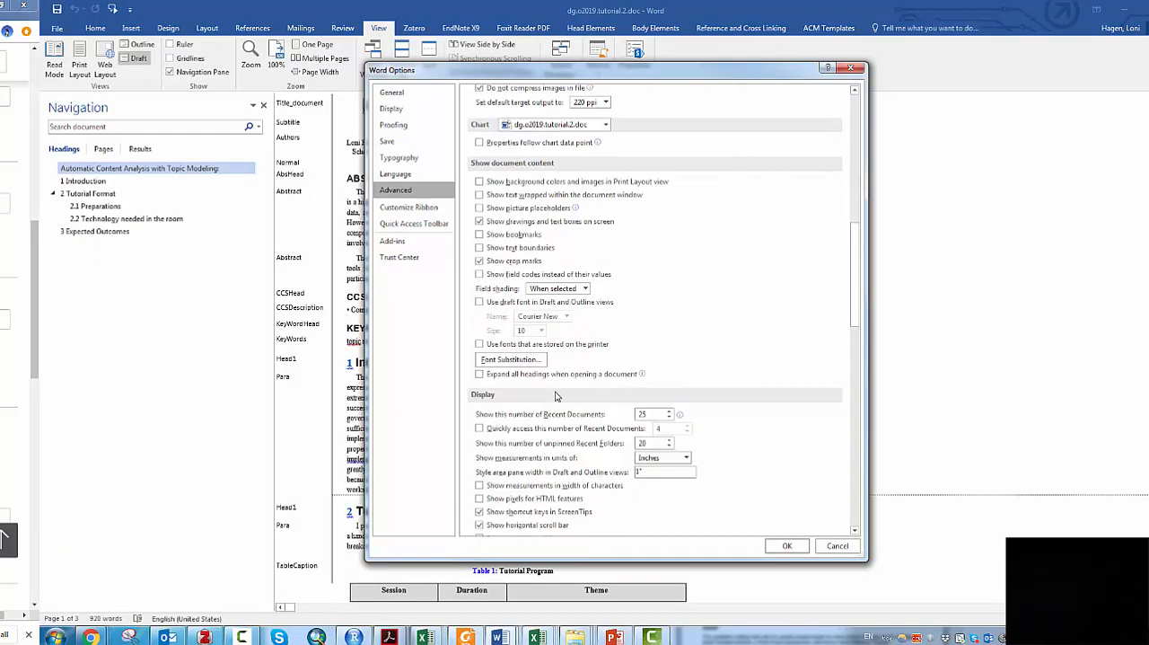
scroll(555, 395, "down", 3)
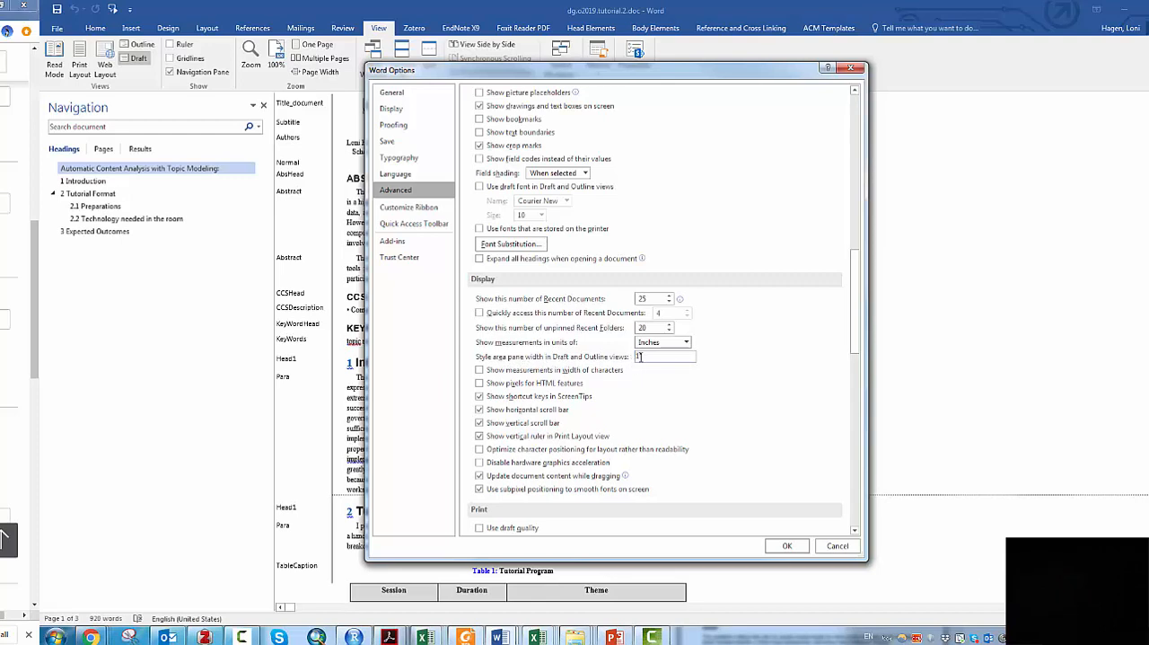
left_click(786, 545)
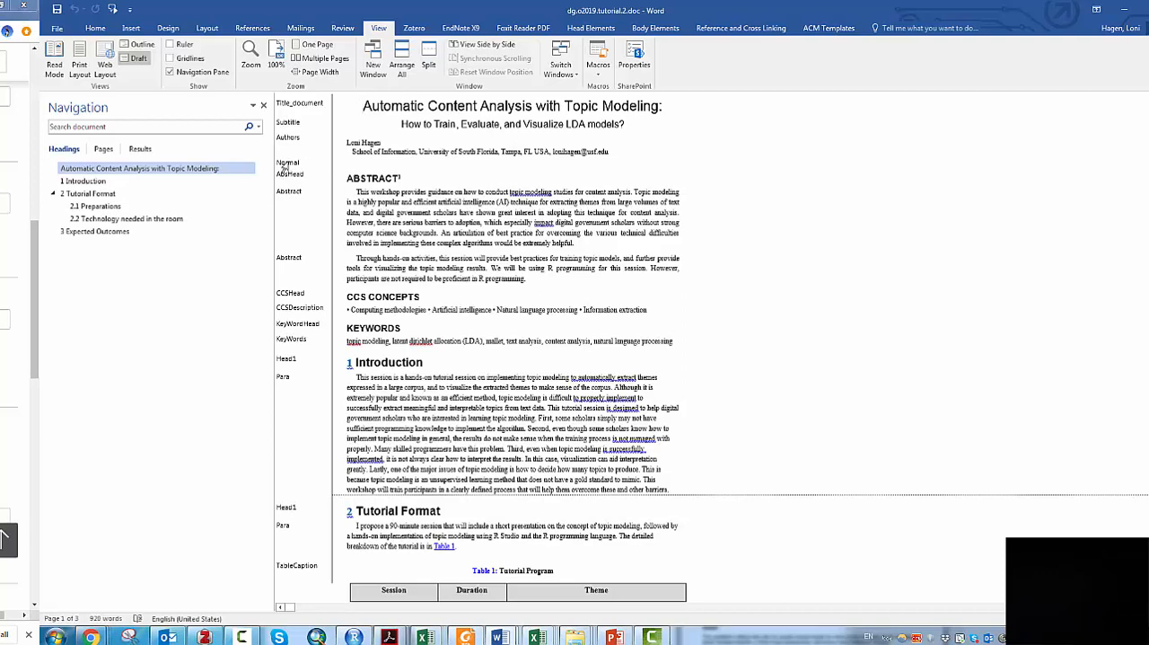
- Apply the Para style to the empty Normal paragraph between the author affiliation and the ABSTRACT heading
left_click(282, 167)
left_click(101, 31)
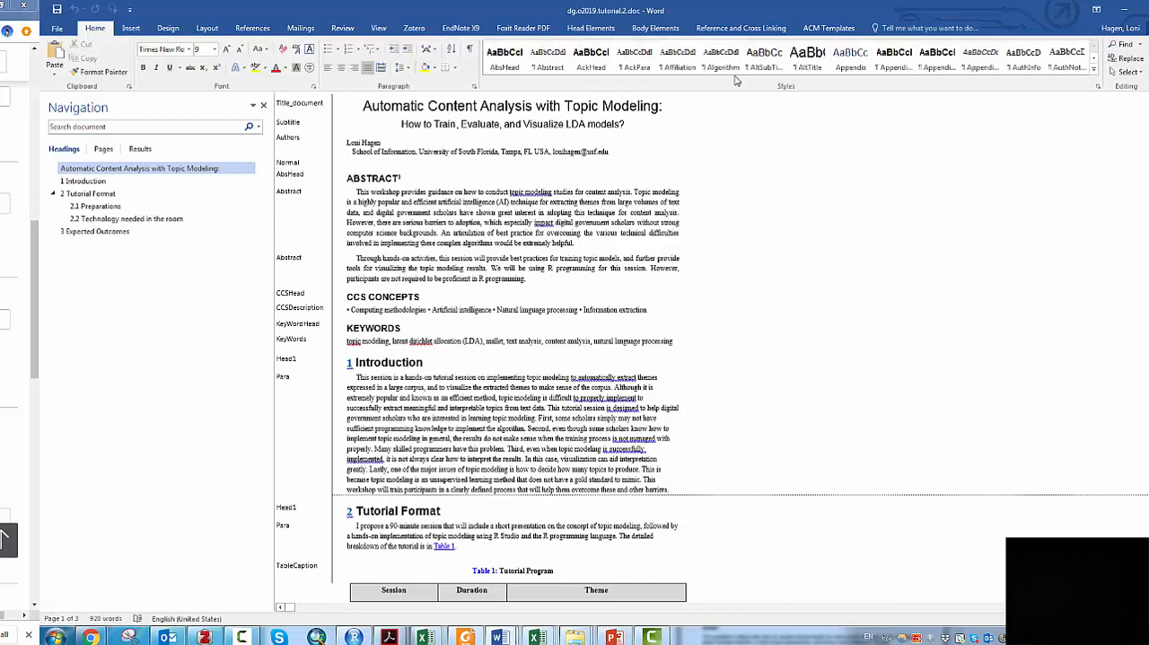
left_click(1093, 60)
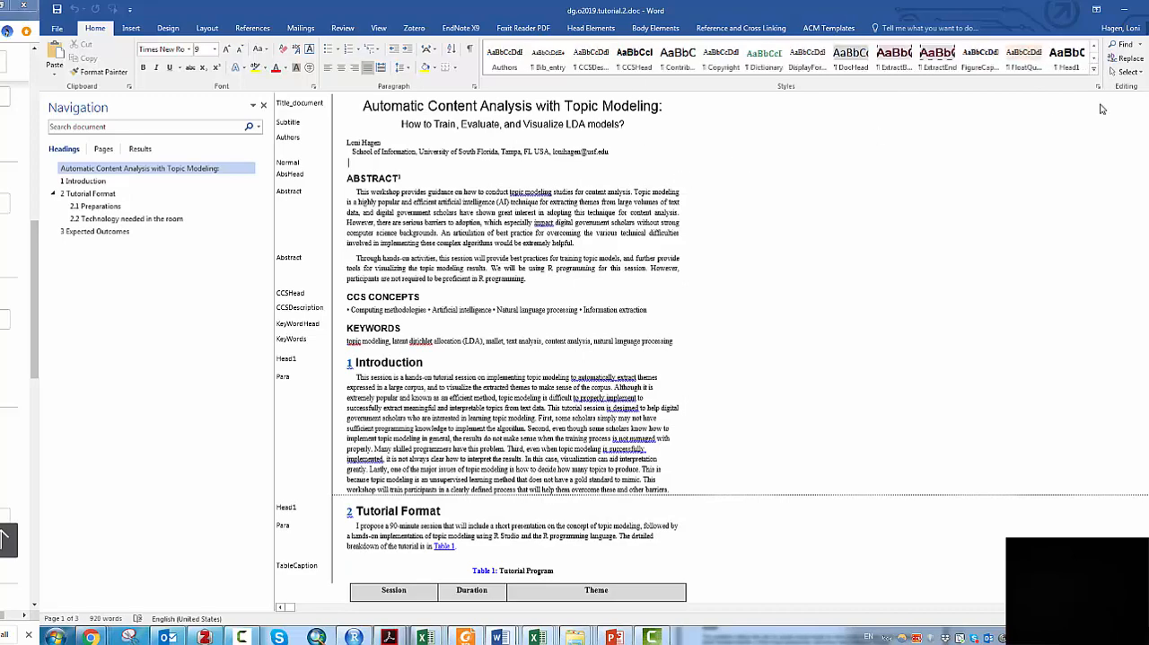
left_click(1093, 71)
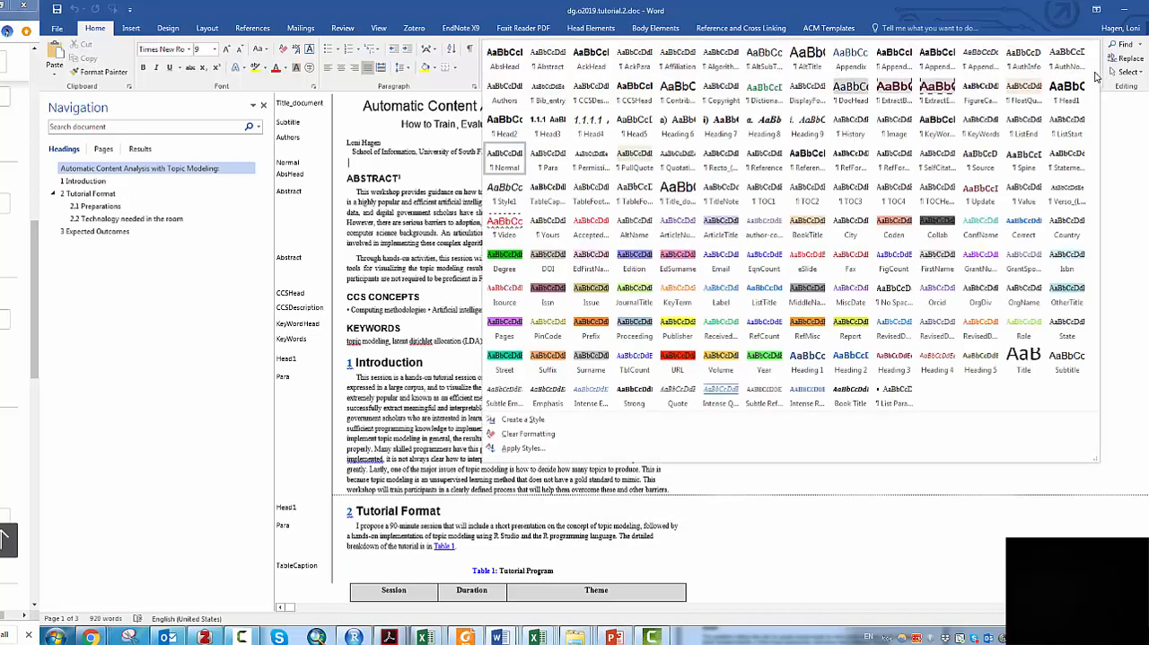
left_click(564, 167)
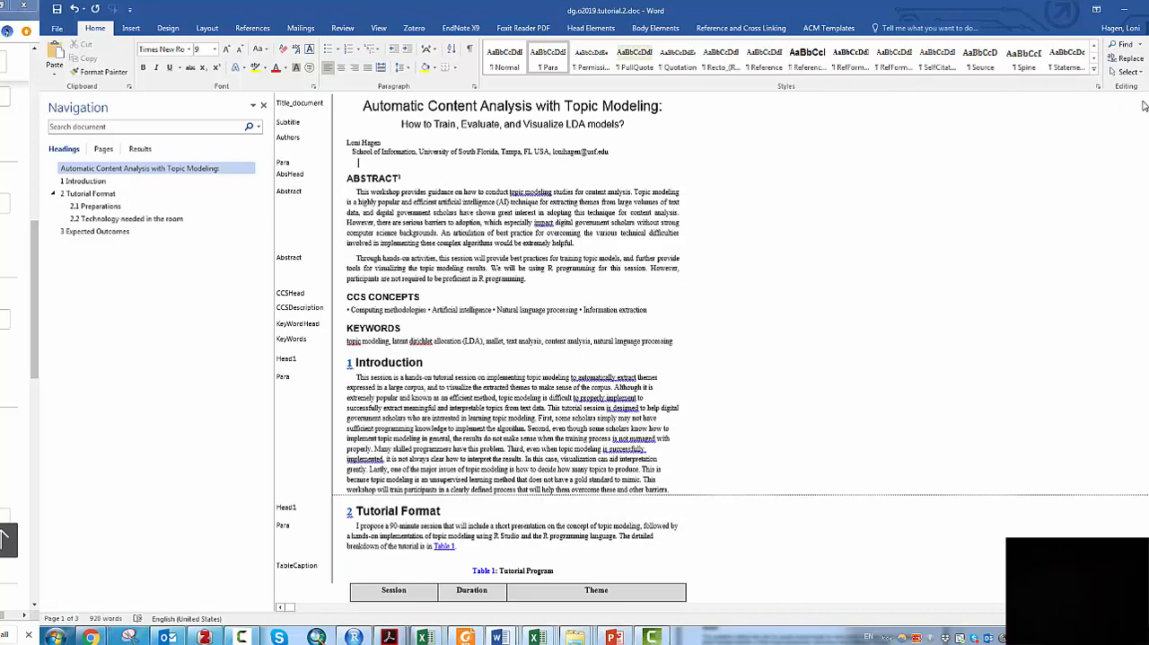
- Review the available ACM styles and the style labels assigned to each paragraph from the abstract through the references
left_click(1094, 68)
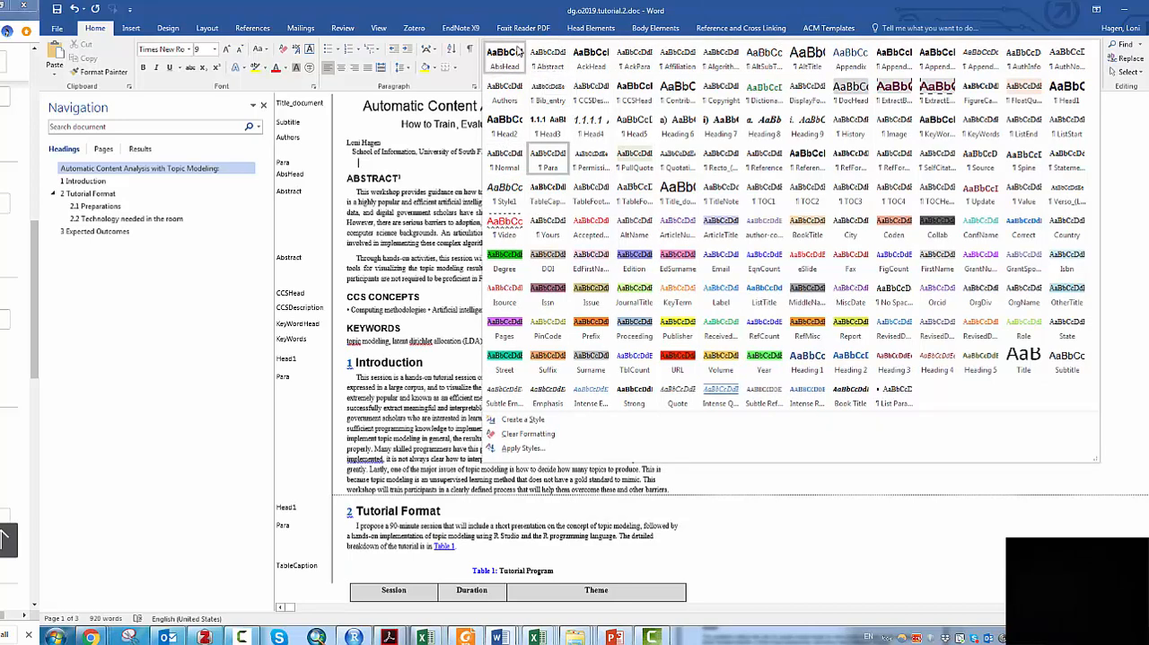
left_click(377, 273)
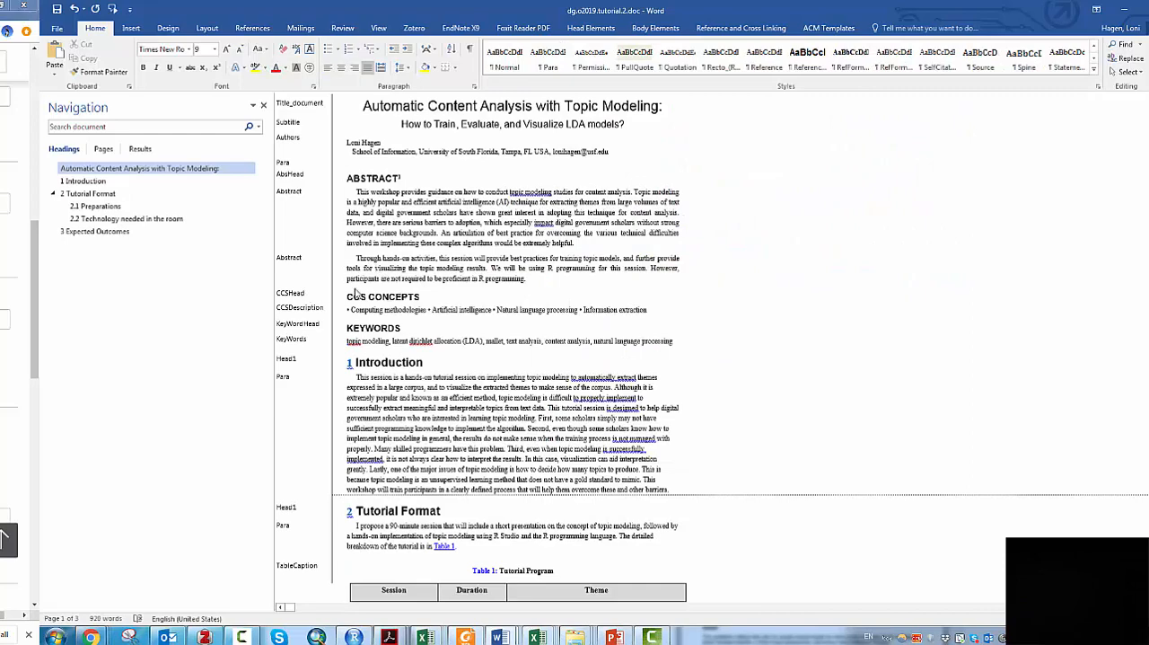
scroll(373, 306, "down", 2)
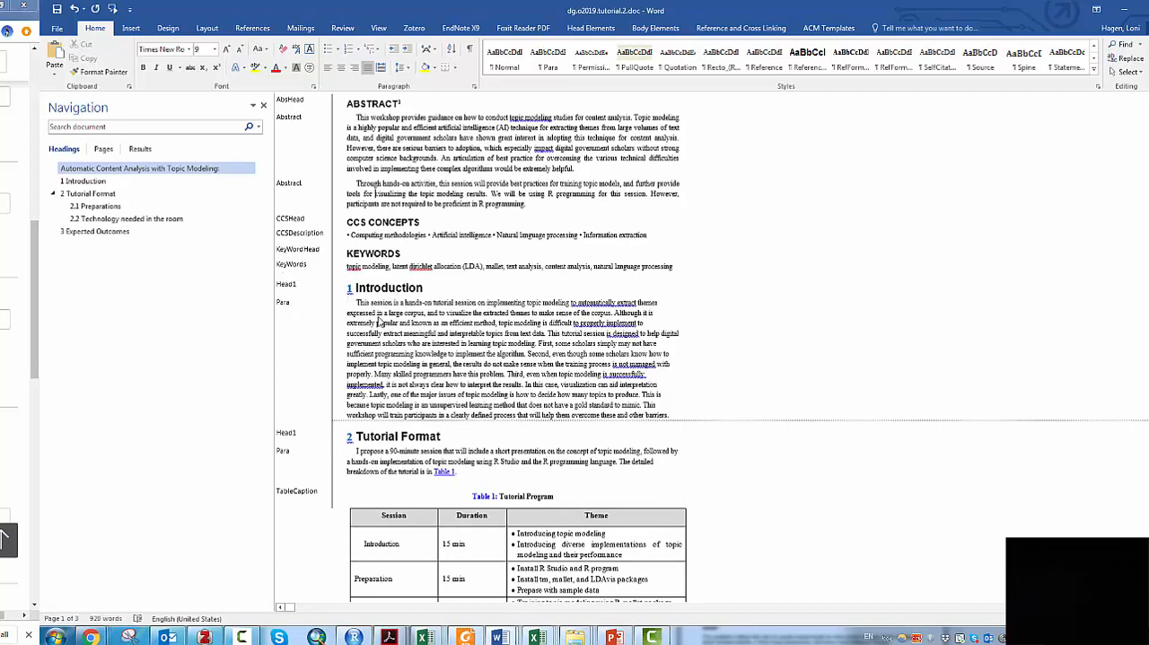
left_click(403, 332)
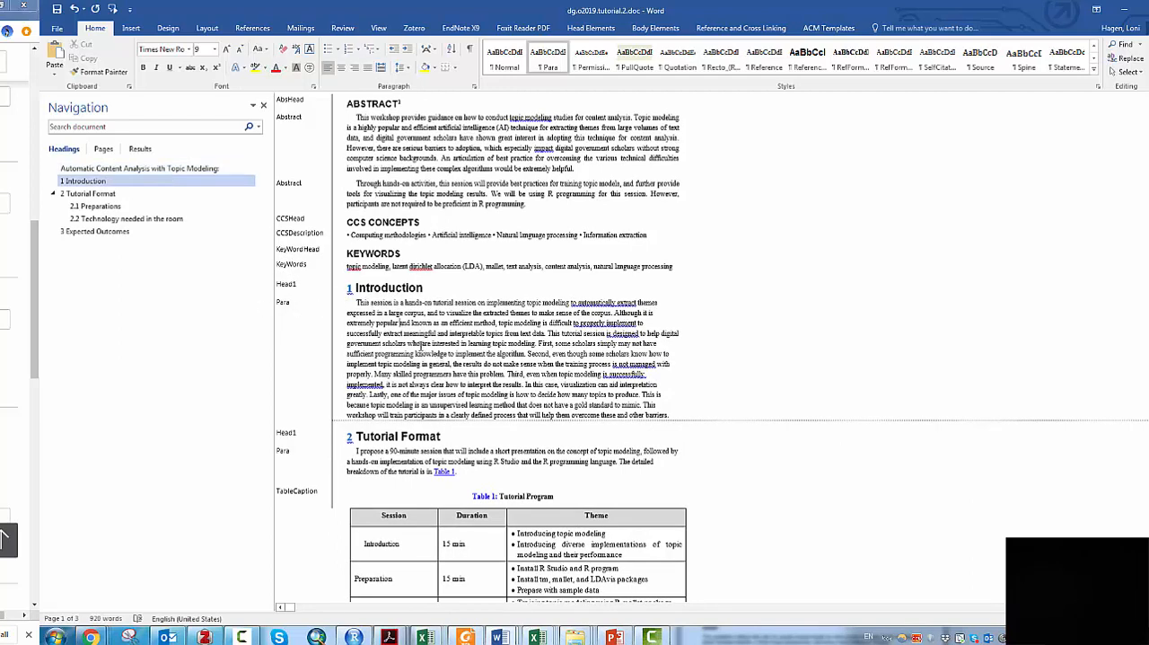
scroll(420, 346, "down", 3)
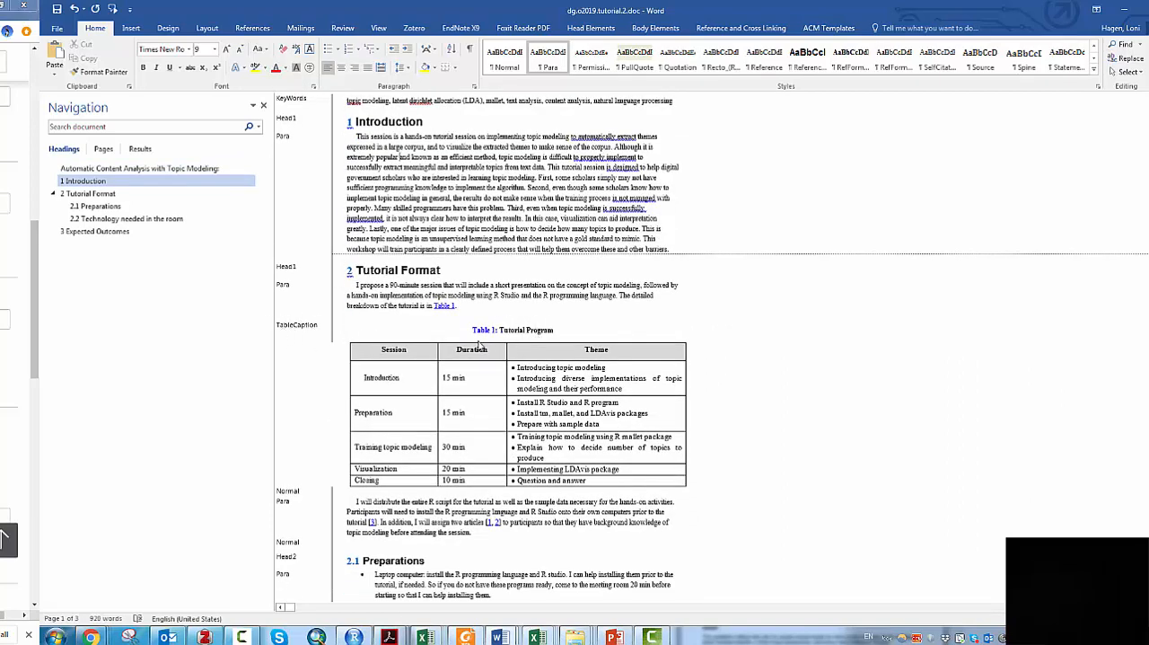
scroll(502, 333, "down", 2)
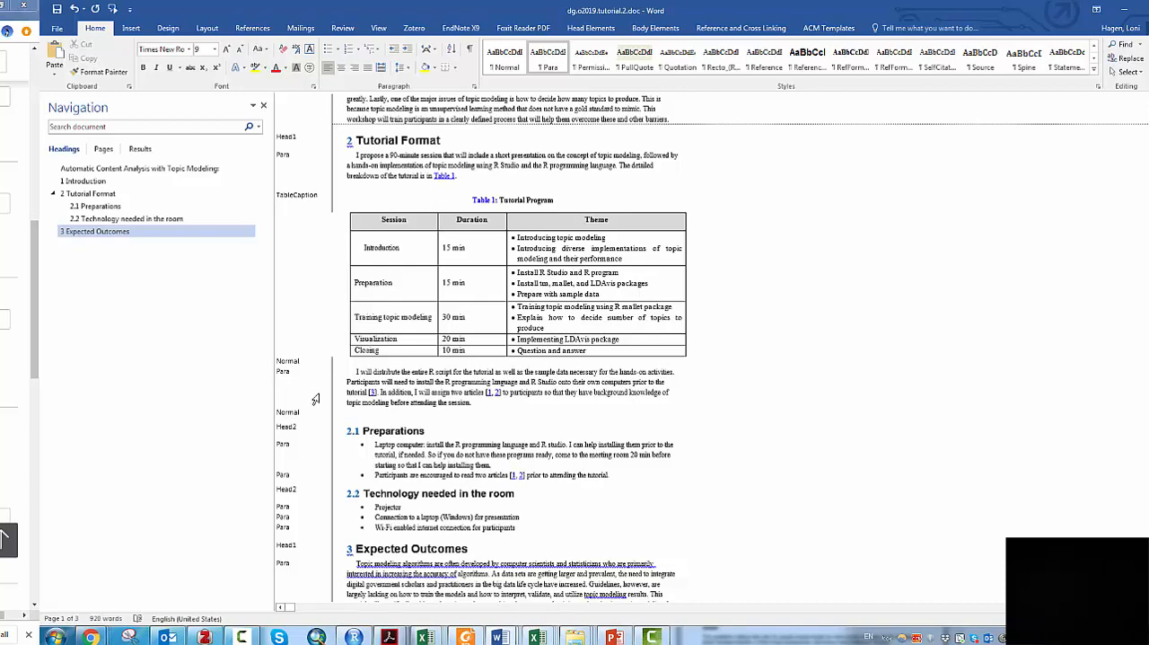
scroll(318, 395, "down", 1)
scroll(390, 425, "down", 4)
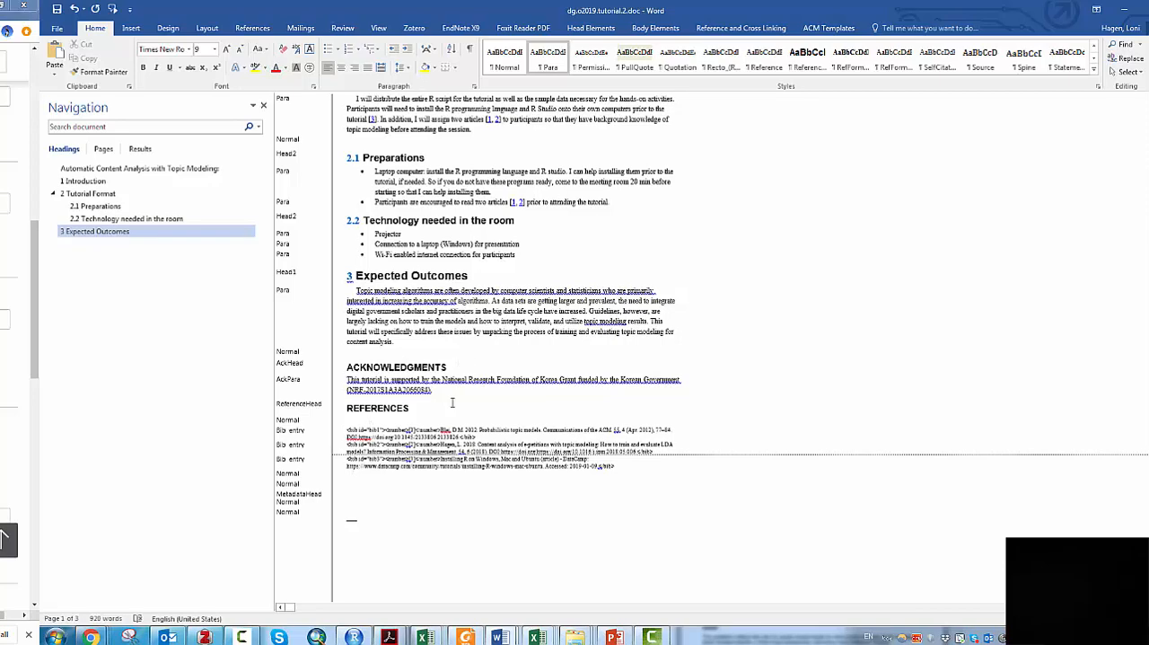
- Run the ACM Float and Bibliography cross-referencing on the paper and acknowledge its completion
scroll(623, 254, "up", 4)
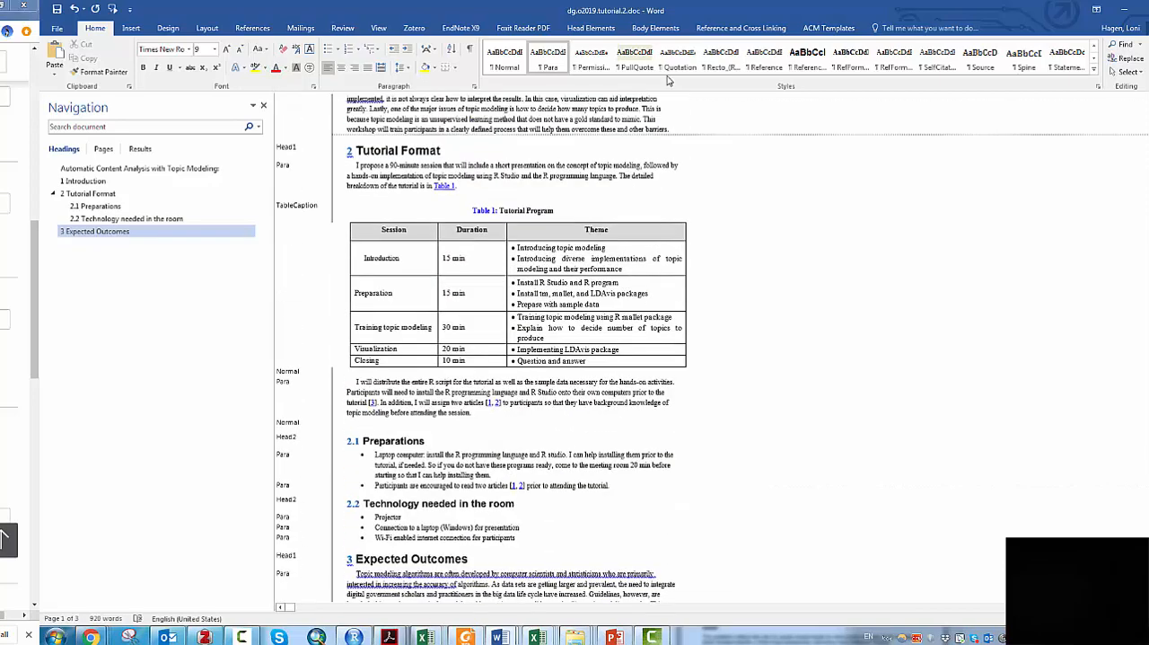
left_click(831, 29)
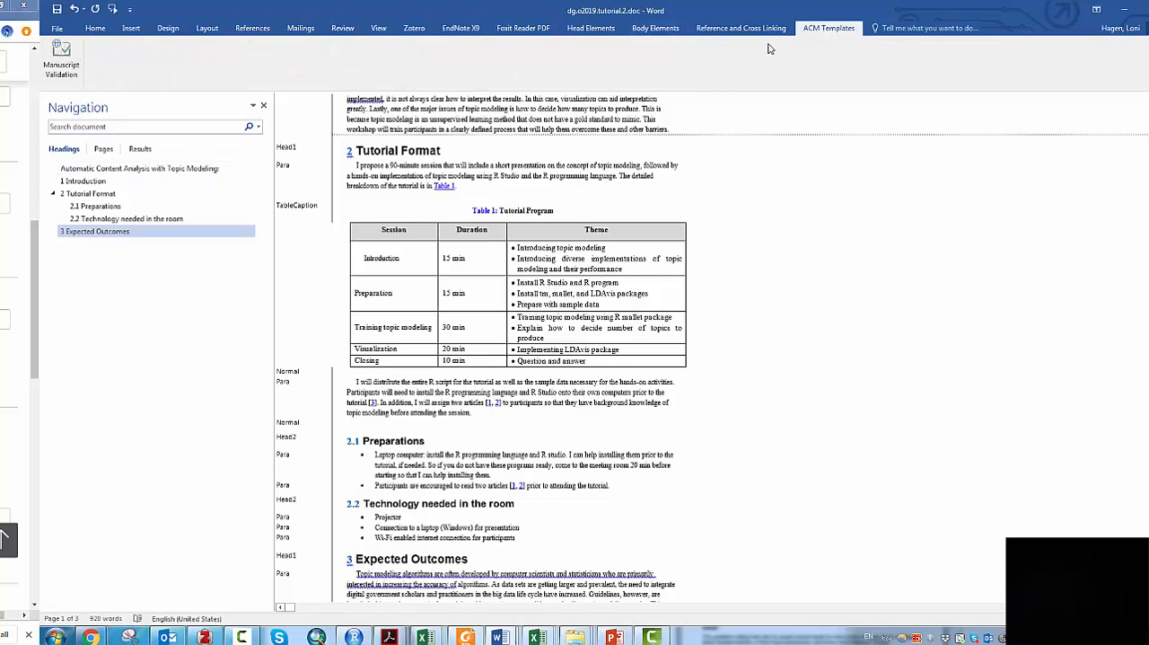
left_click(742, 29)
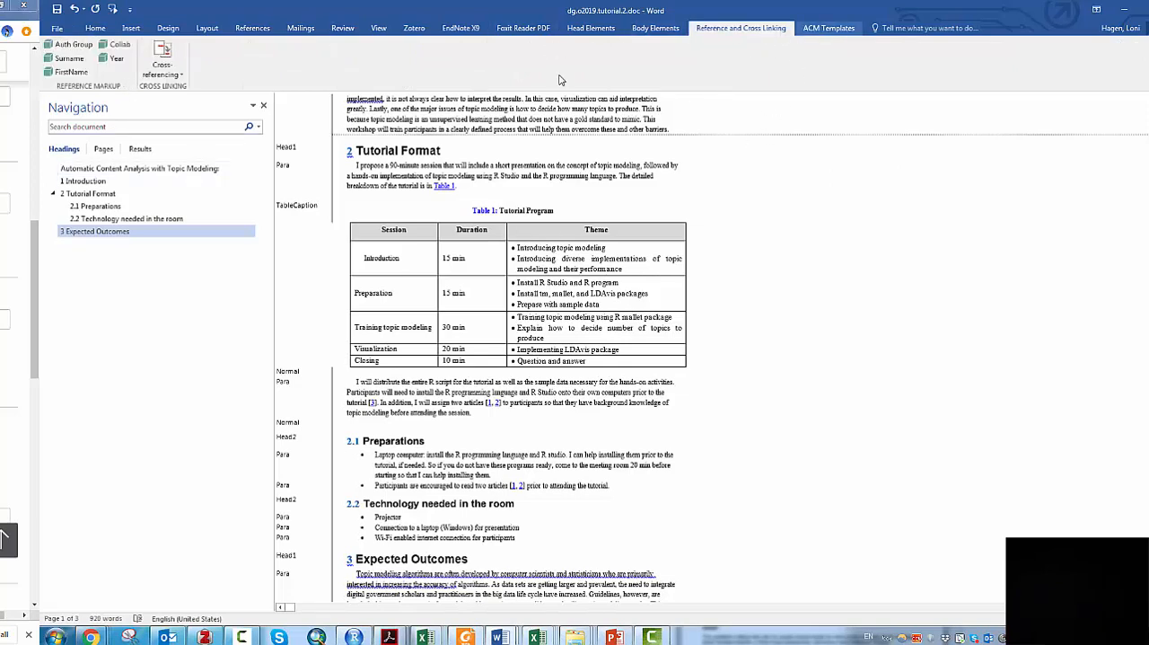
left_click(176, 70)
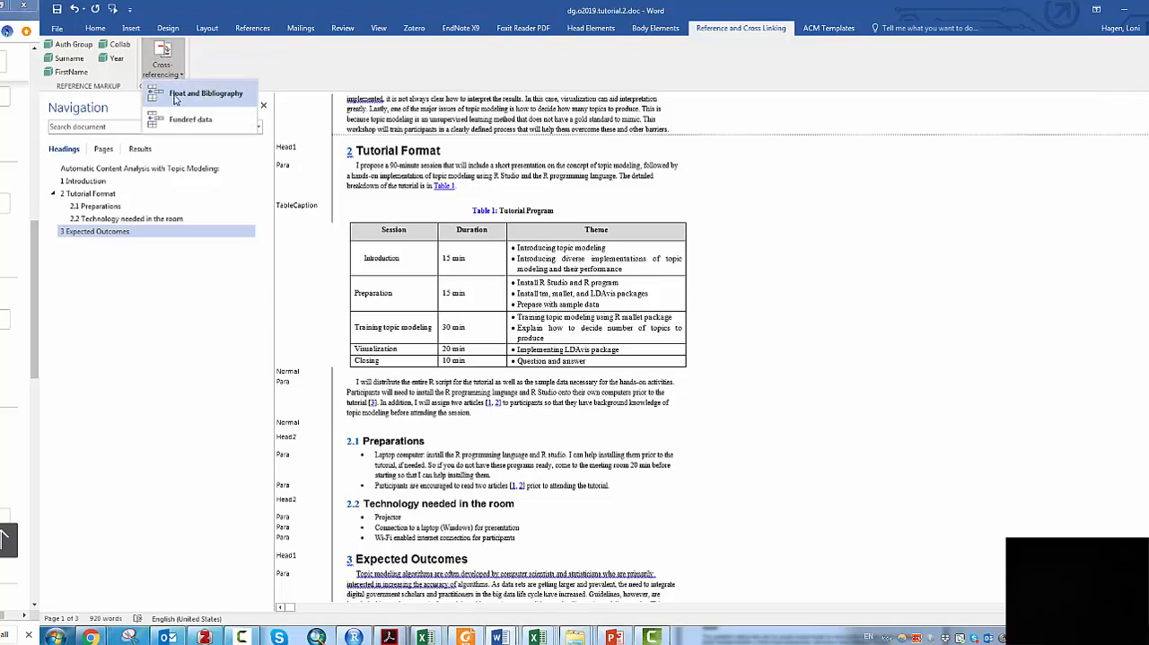
left_click(187, 94)
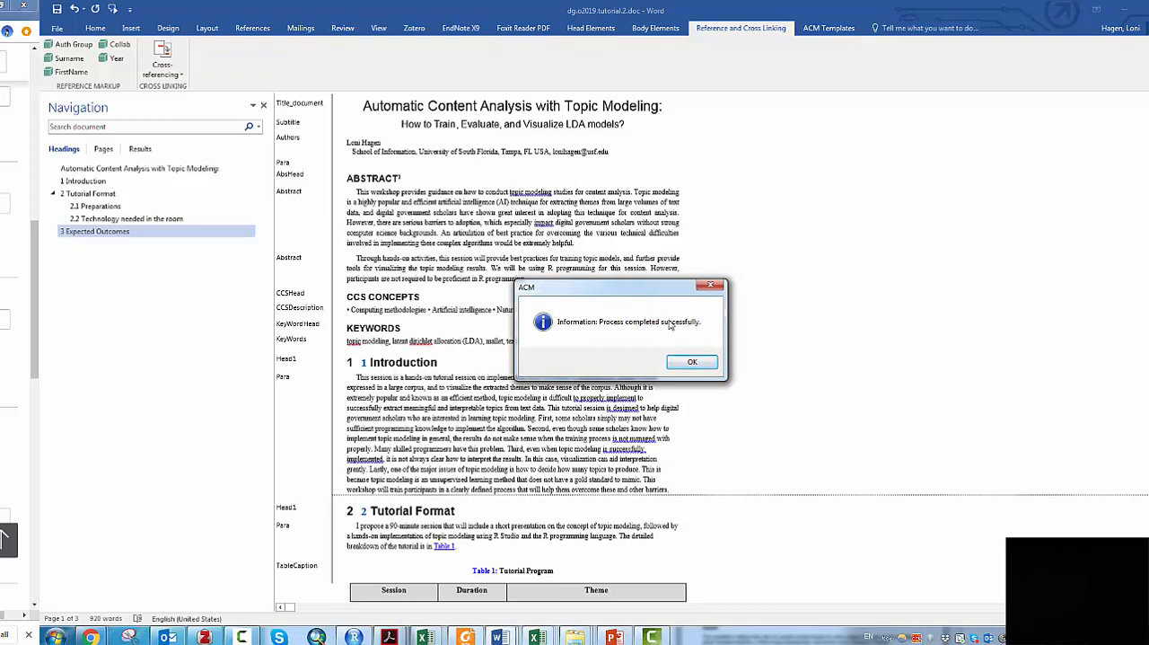
left_click(692, 362)
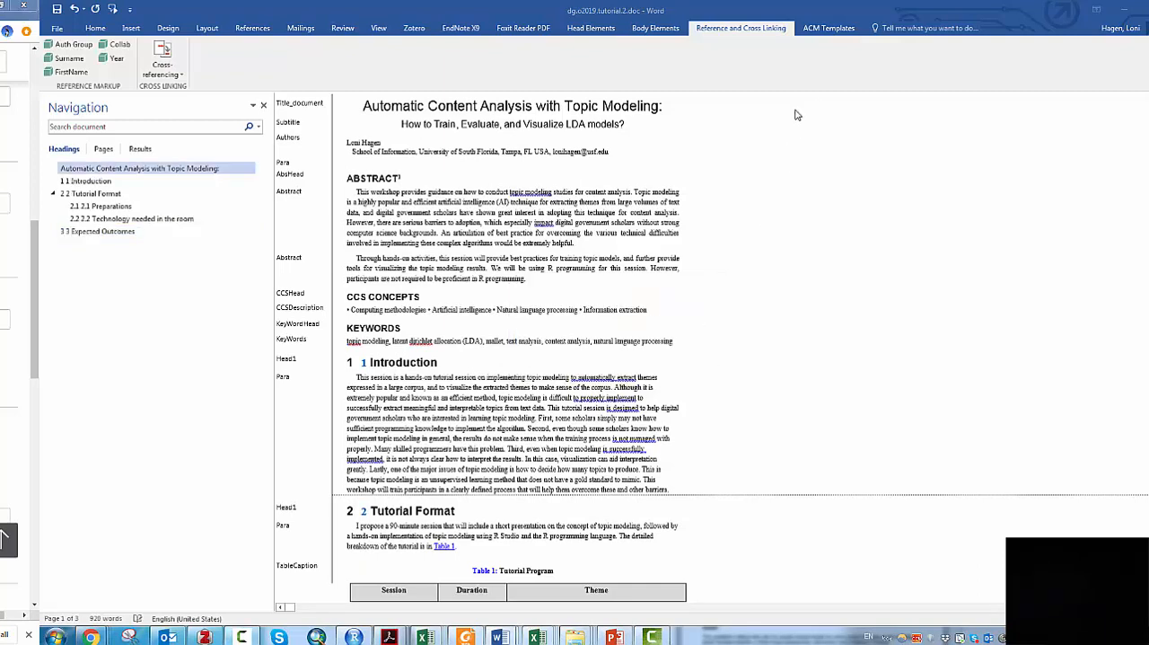
- Run the ACM Manuscript Validation on the paper and dismiss its report
left_click(828, 29)
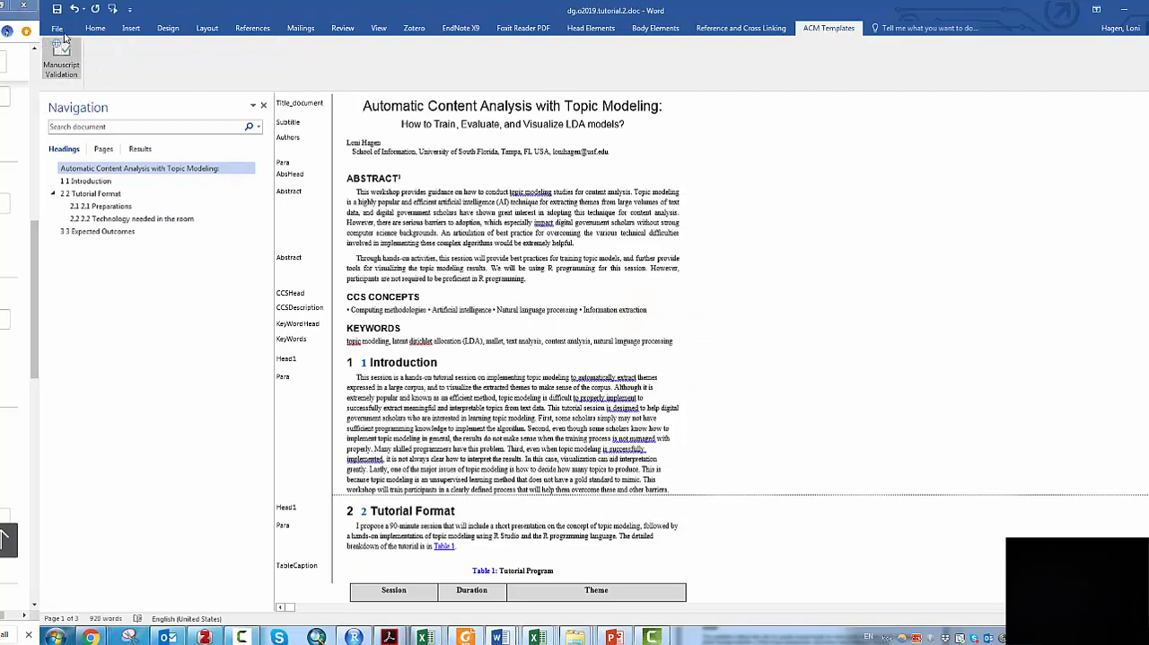
left_click(61, 61)
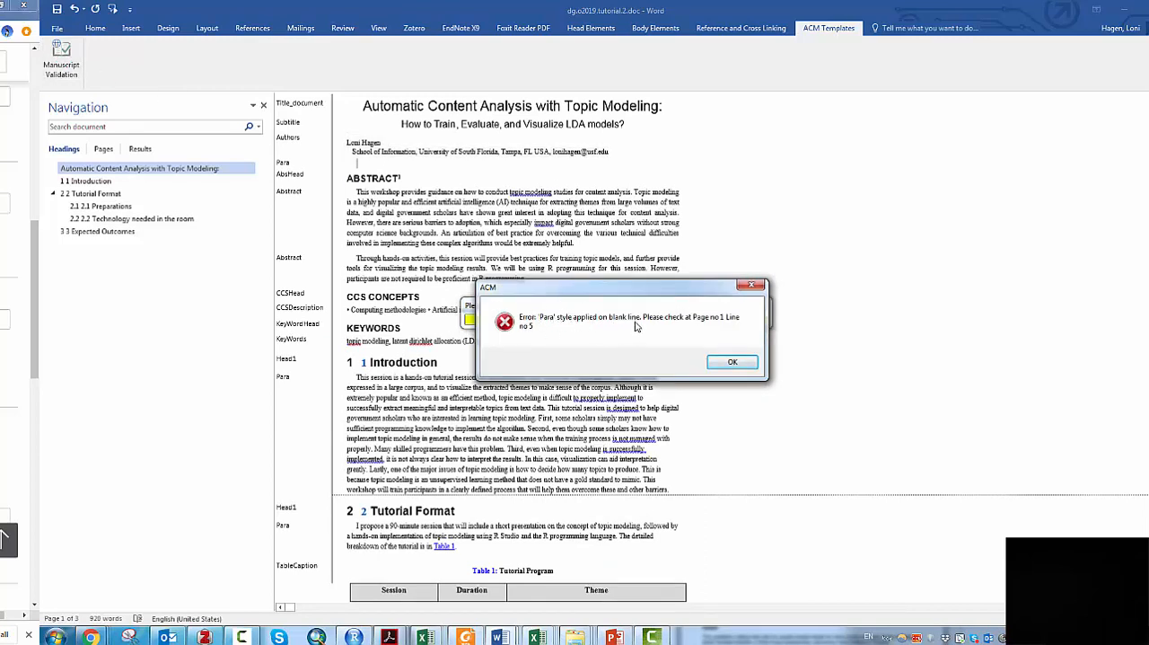
left_click(732, 364)
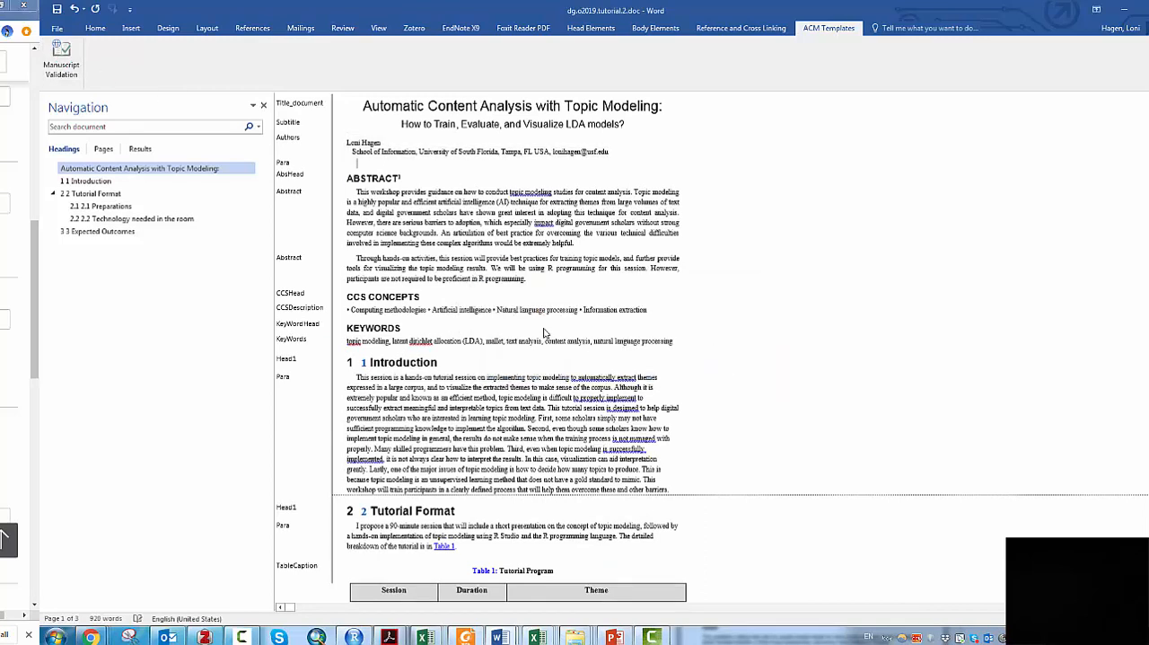
- Apply the Normal style to the blank paragraph between the author affiliation and the ABSTRACT heading
left_click(93, 30)
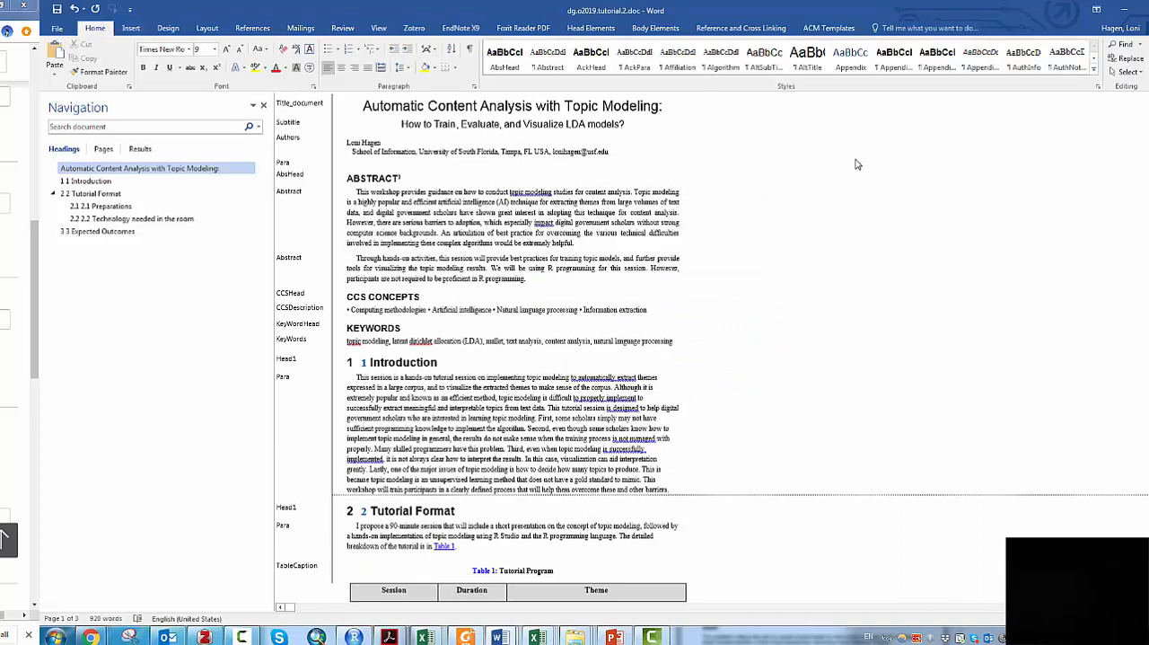
left_click(1094, 57)
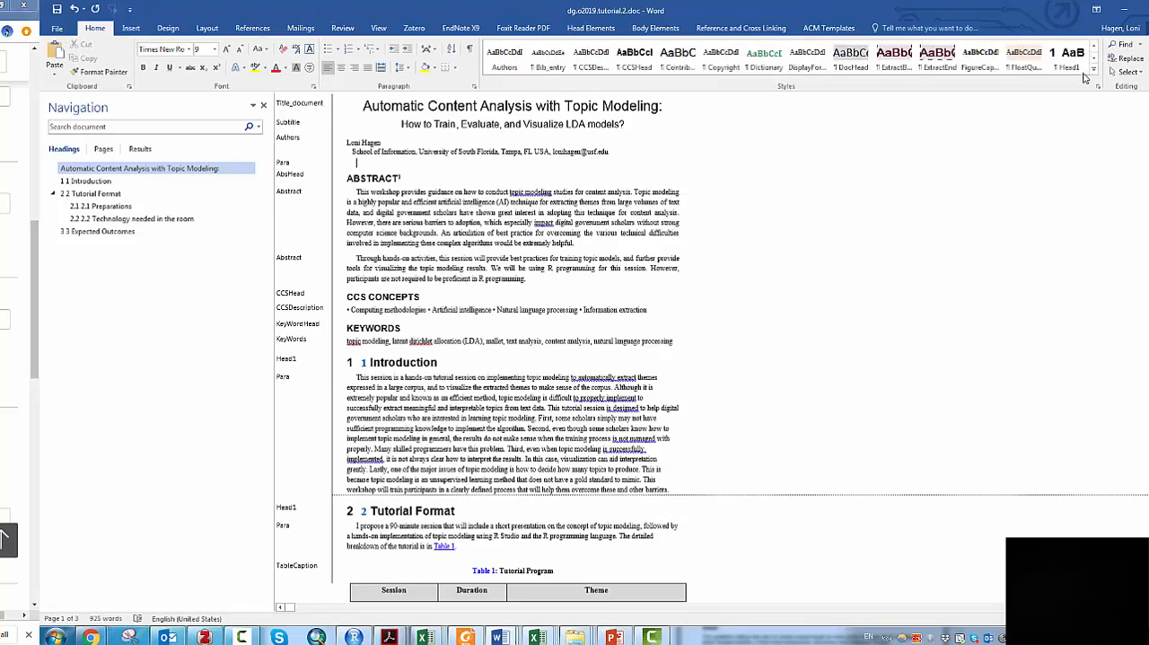
left_click(1093, 71)
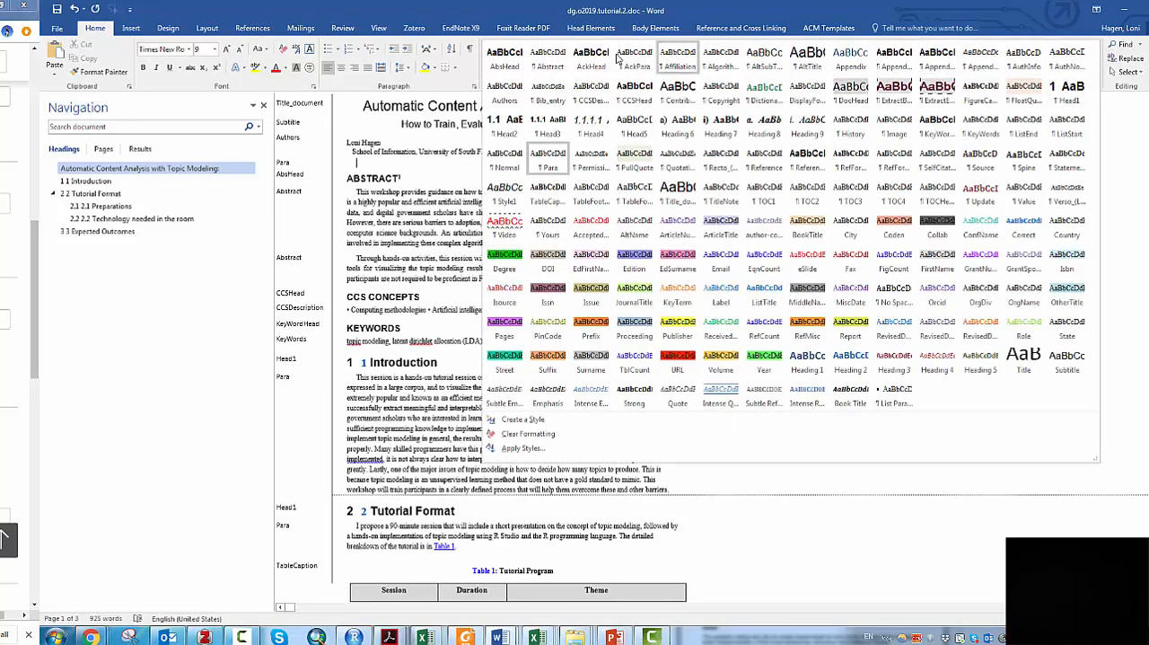
left_click(505, 160)
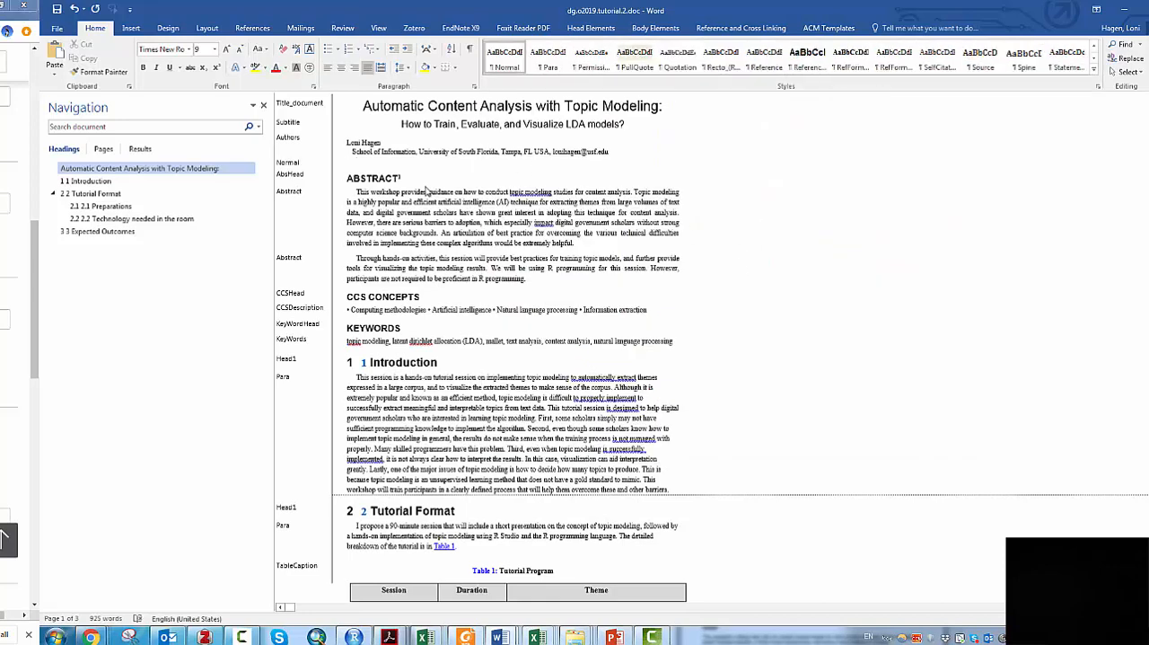
- Rerun the ACM Manuscript Validation with the blank paragraph restyled and close its report
left_click(824, 30)
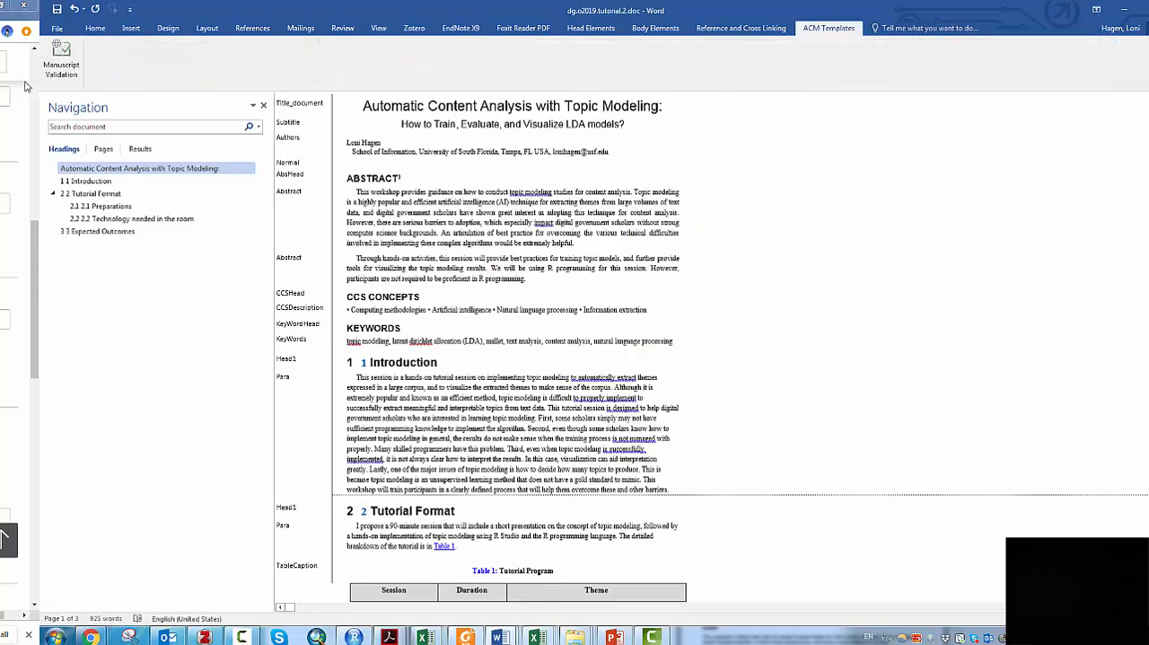
left_click(62, 59)
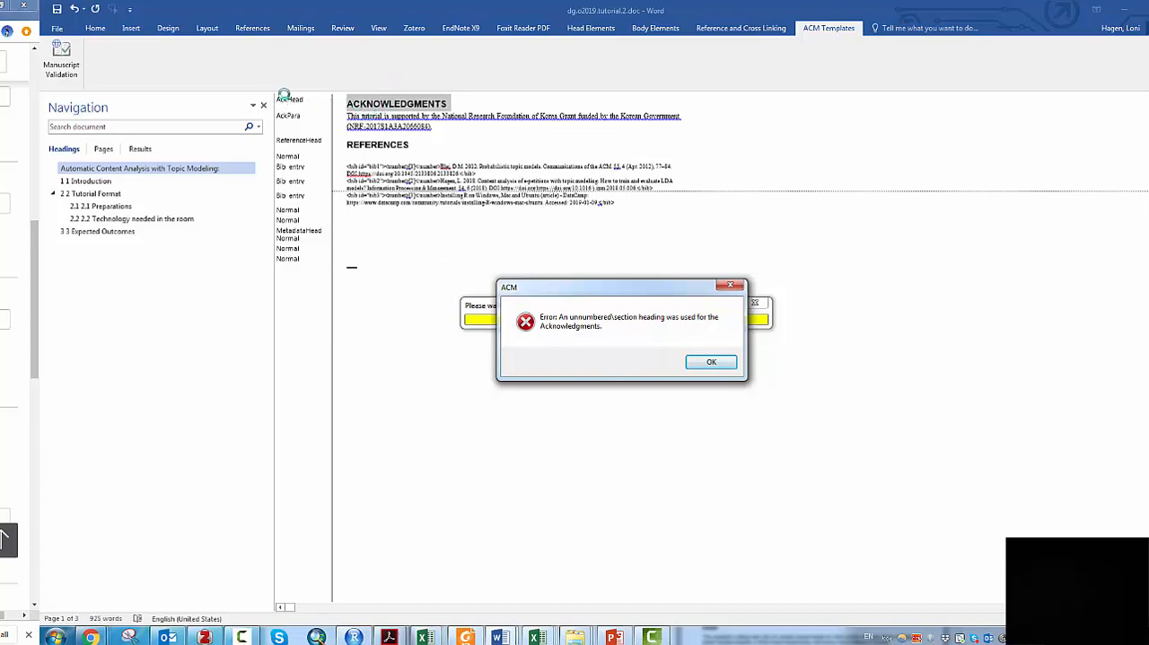
left_click(723, 365)
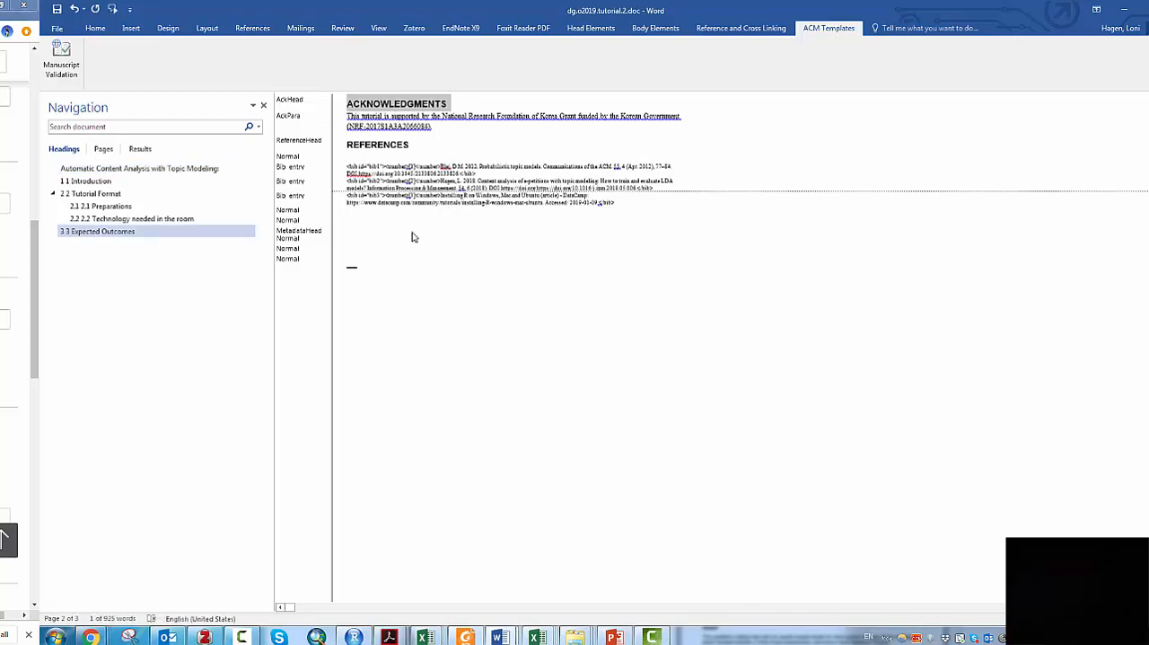
- Modify the Head1 style so its numbering is None, removing the duplicate automatic numbers from the main section headings
scroll(514, 218, "up", 5)
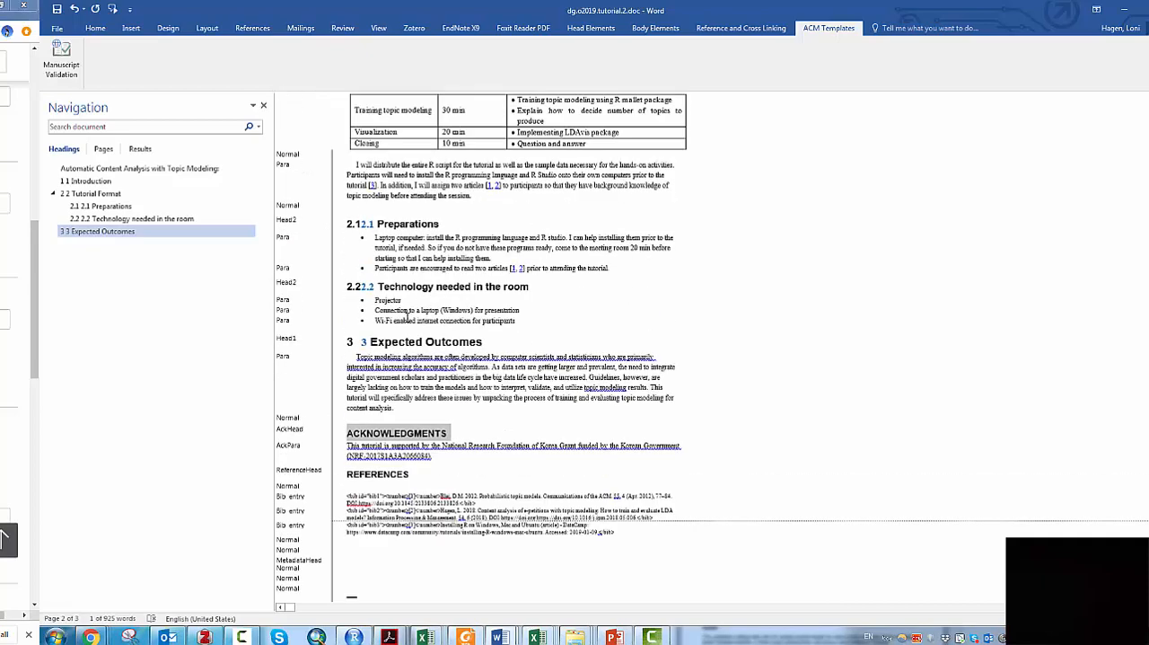
scroll(352, 377, "up", 2)
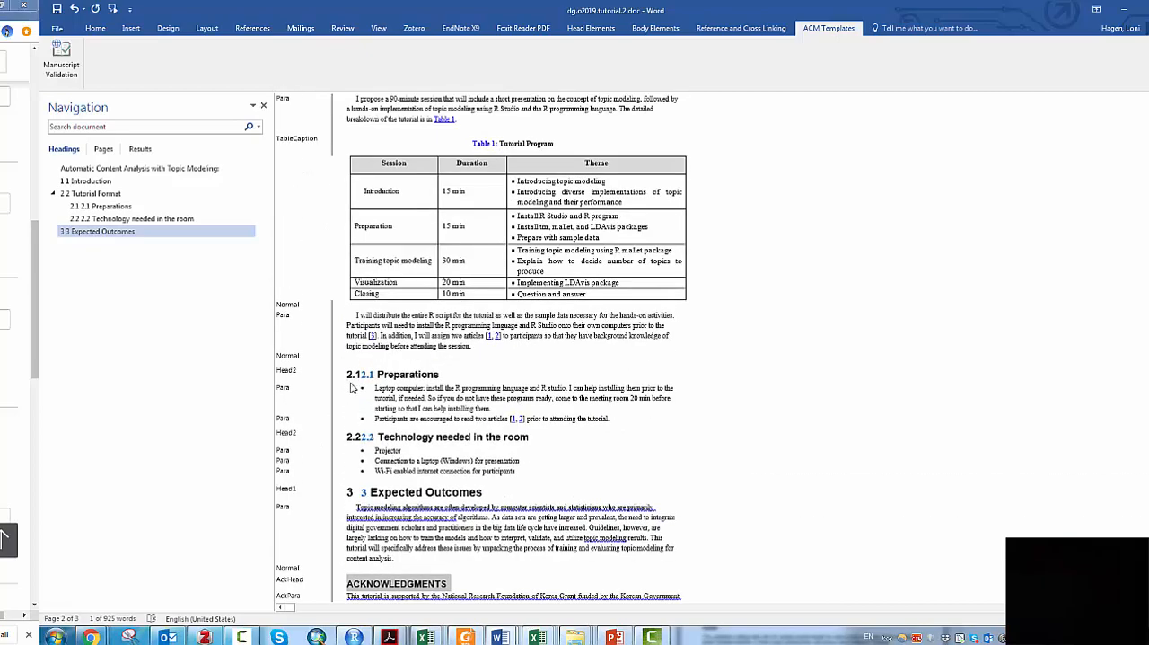
scroll(363, 380, "up", 4)
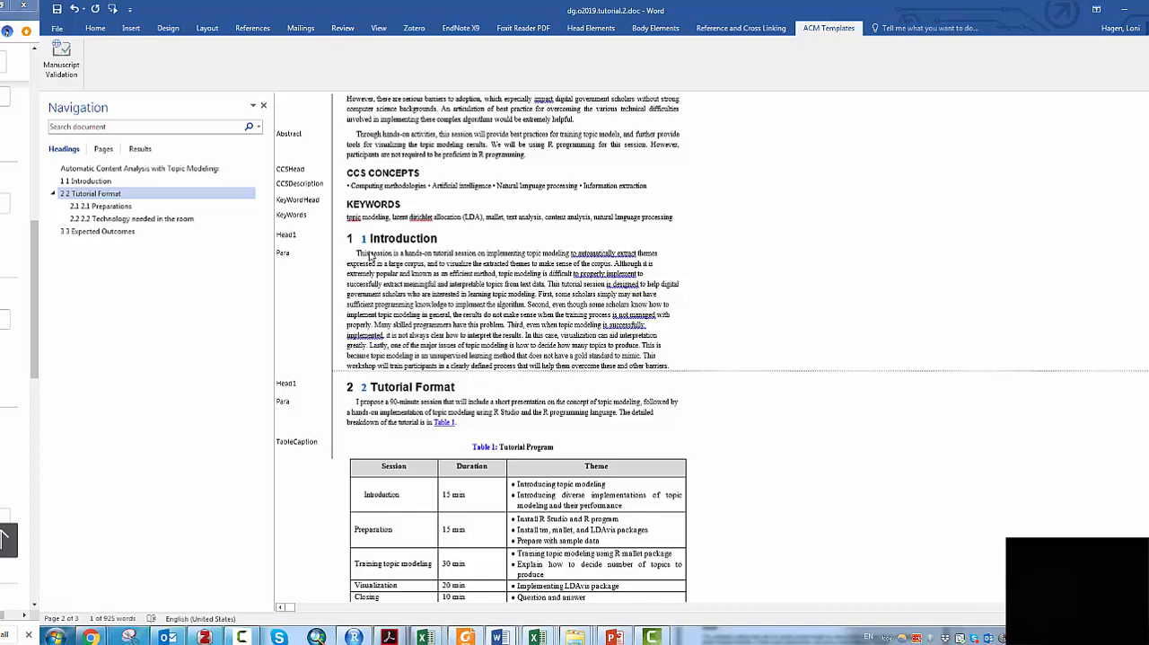
left_click(95, 28)
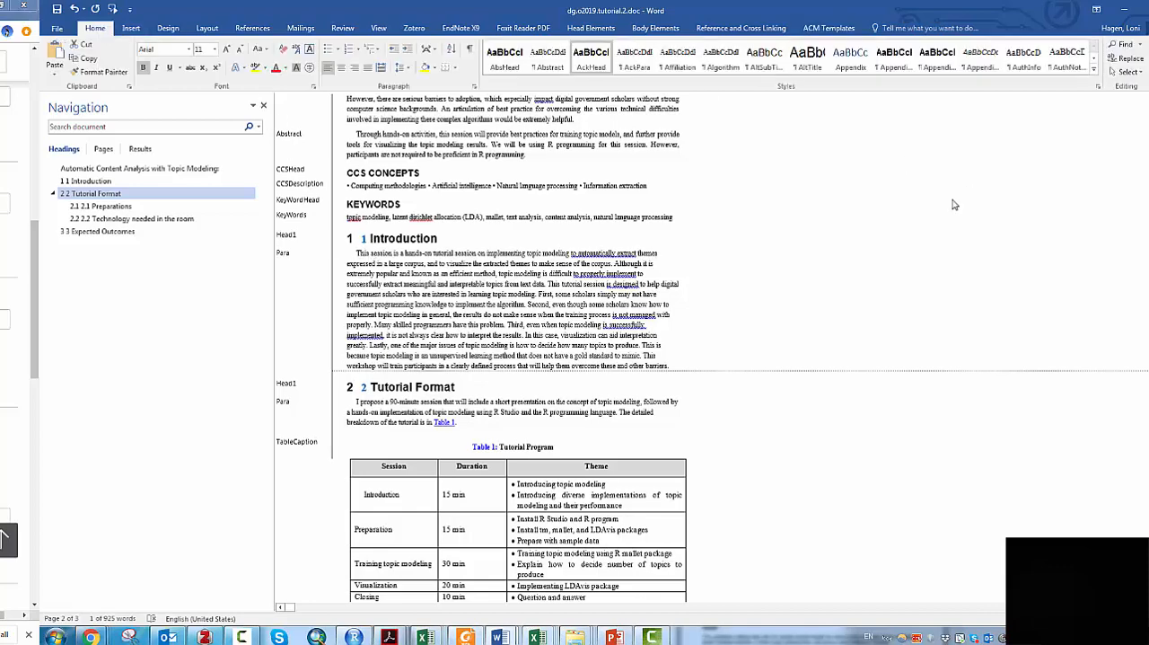
left_click(1093, 69)
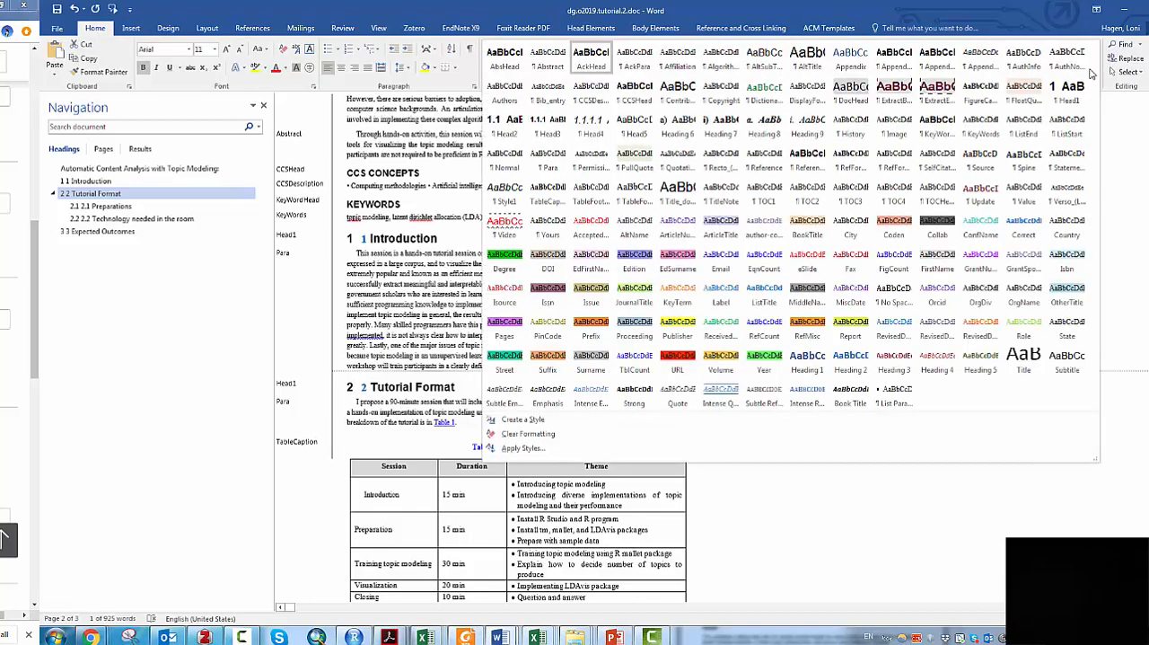
right_click(1075, 97)
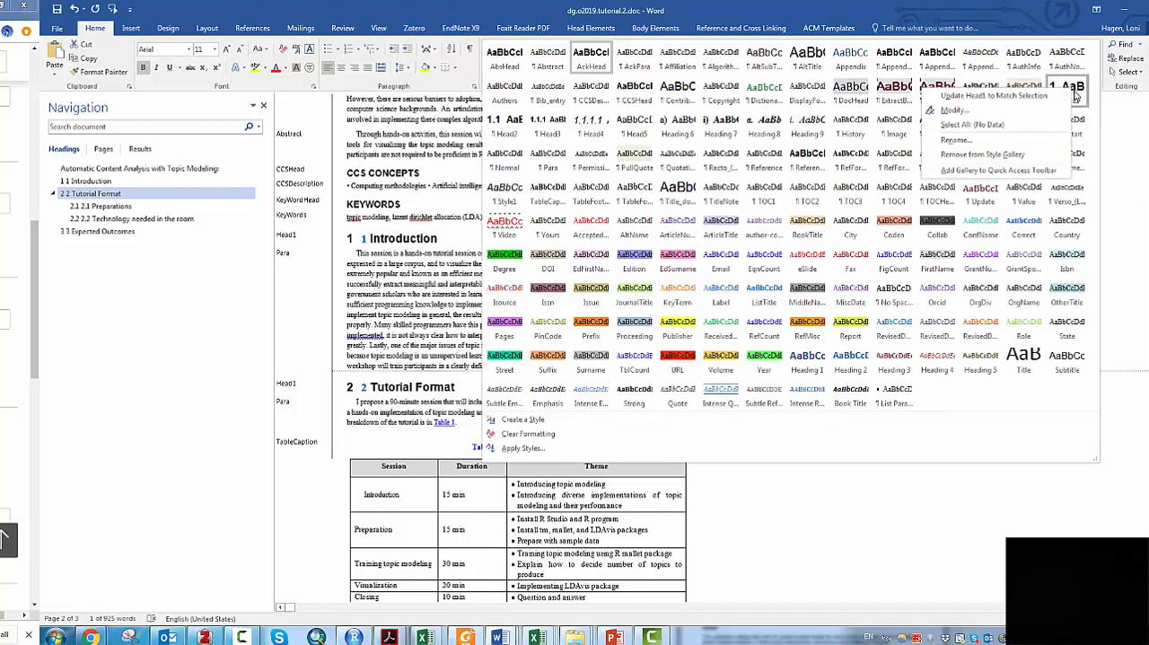
left_click(992, 111)
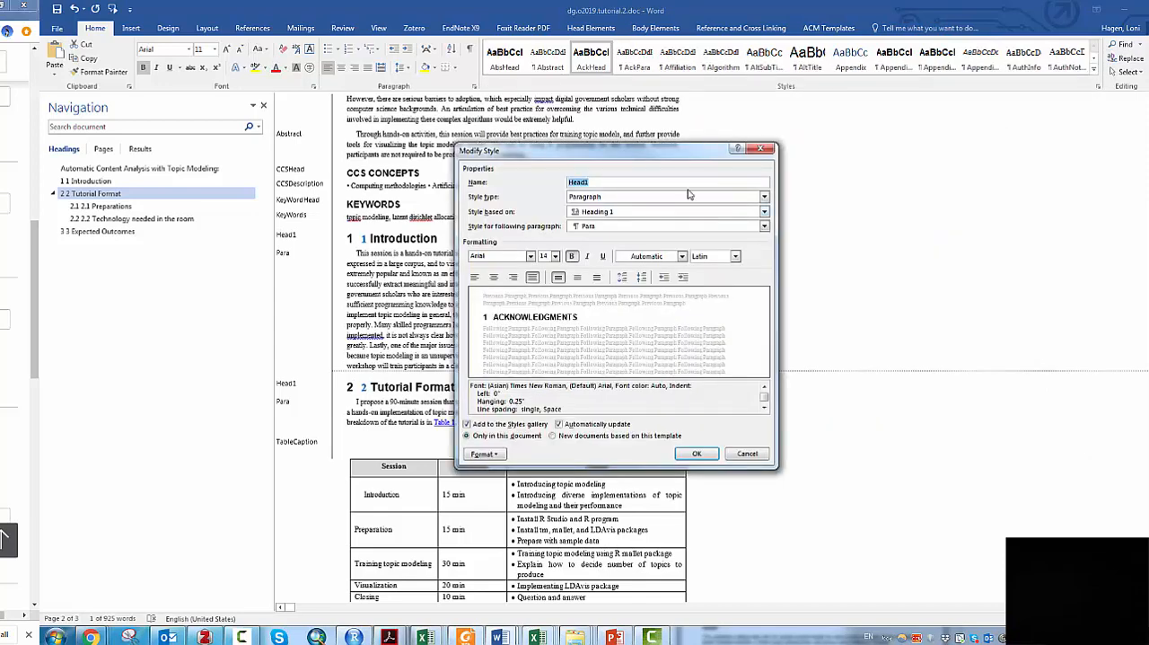
left_click(485, 451)
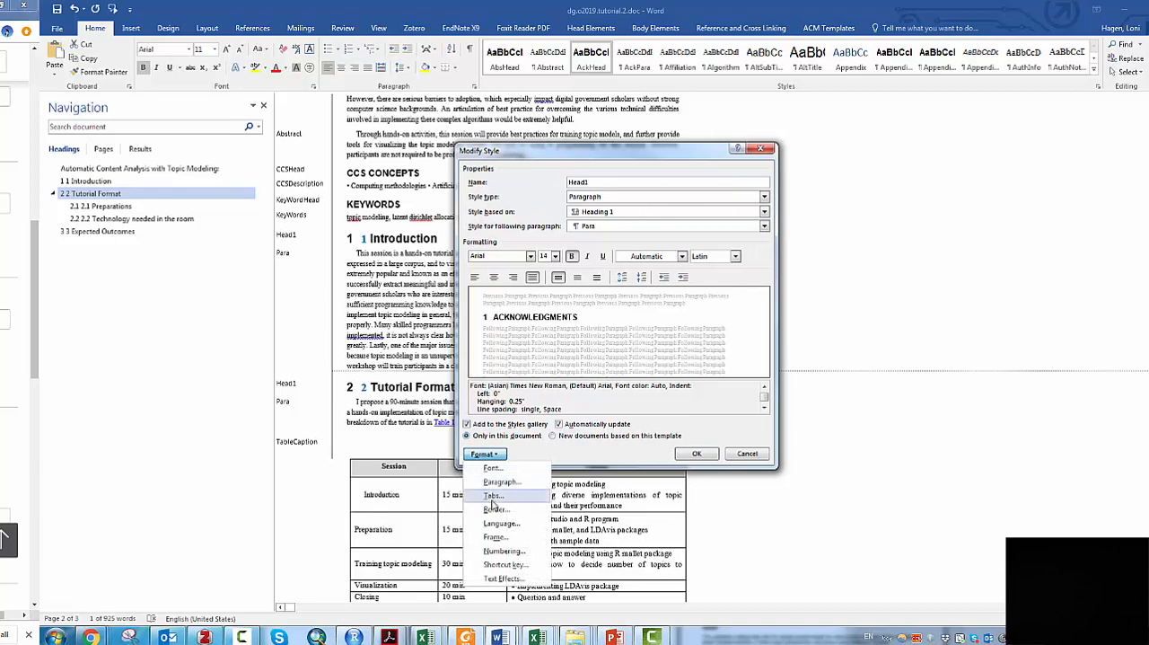
left_click(500, 551)
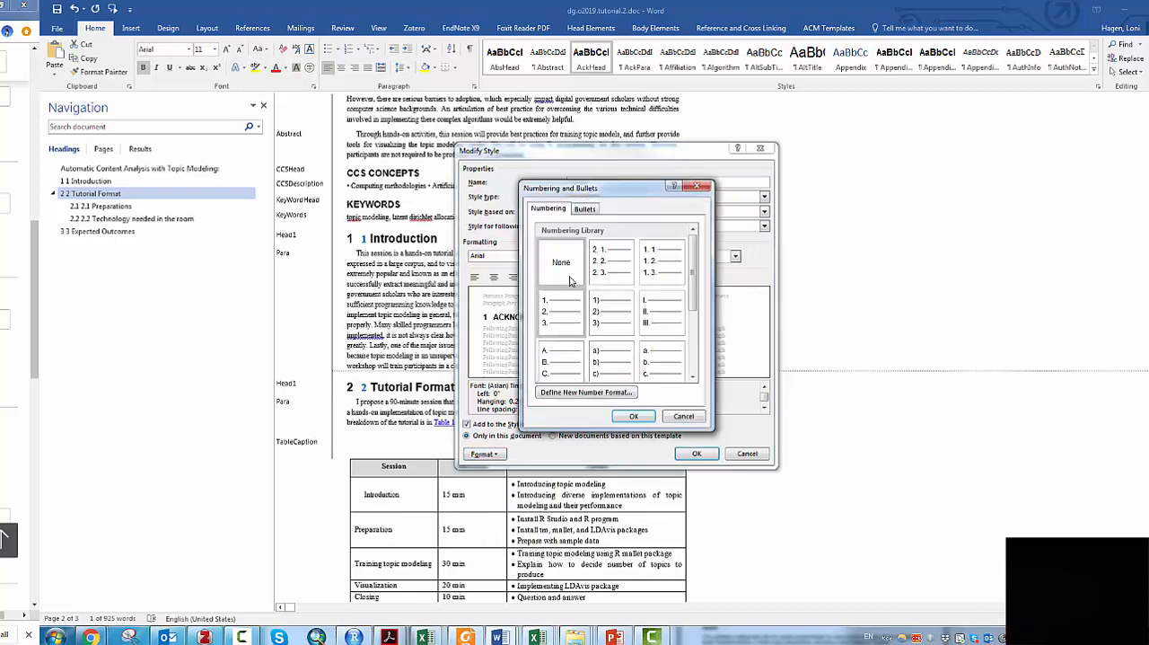
left_click(638, 418)
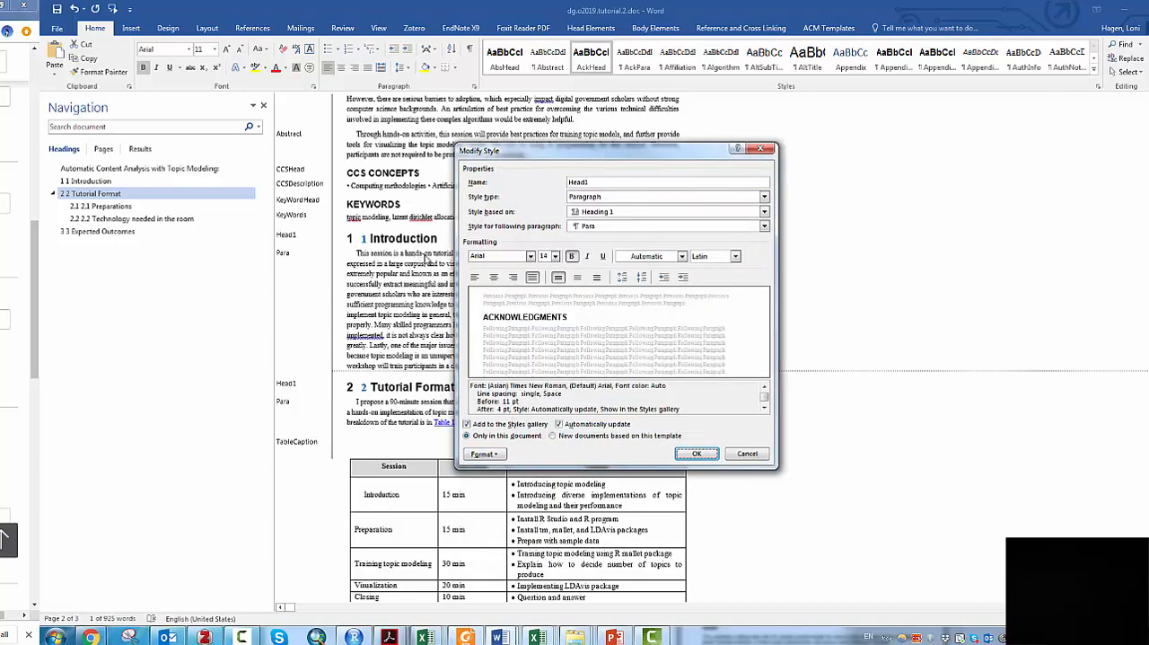
left_click(697, 454)
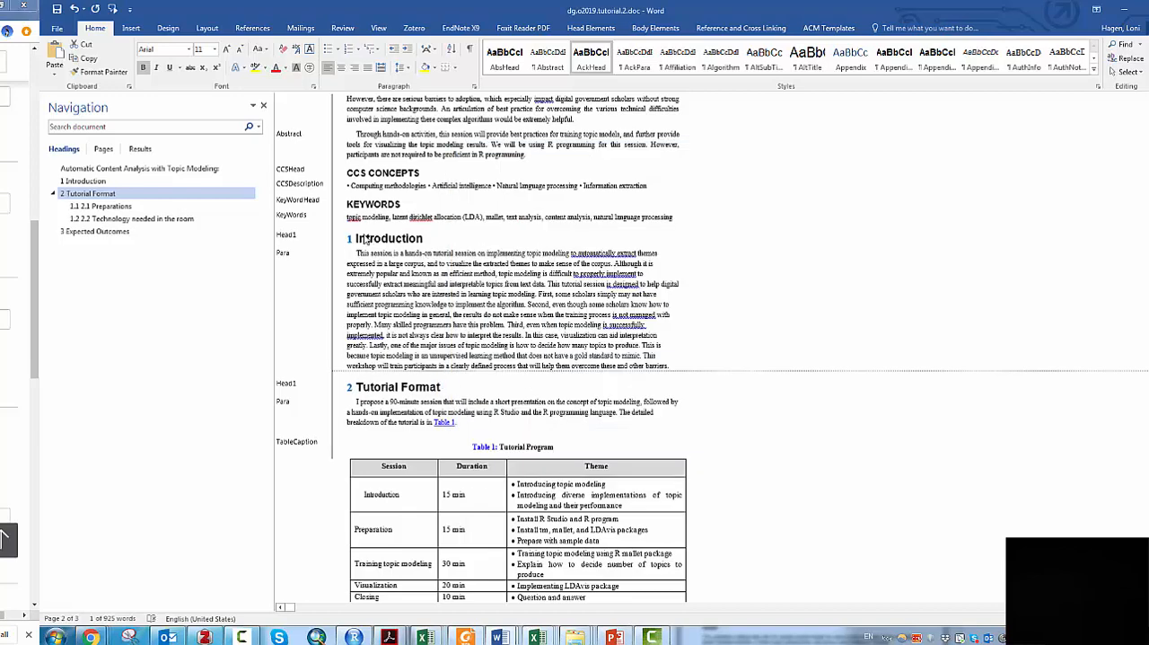
- Modify the Head2 style so its numbering is None, removing the duplicate automatic numbers from the Preparations and Technology subheadings
scroll(353, 247, "down", 3)
scroll(482, 415, "down", 2)
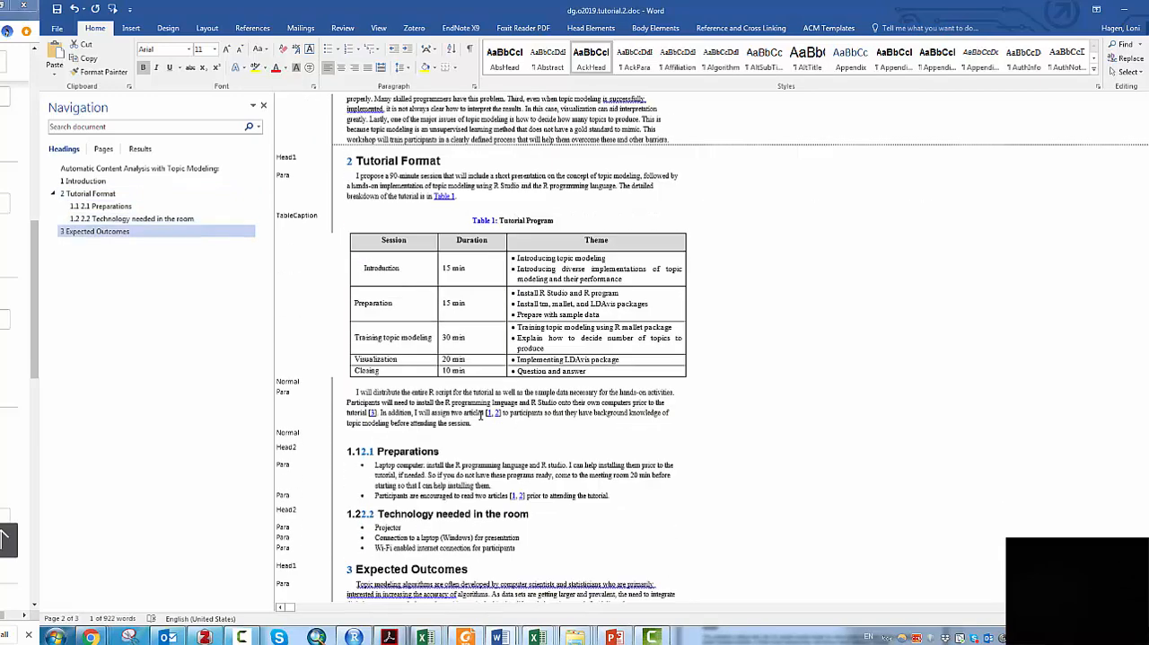
left_click(407, 451)
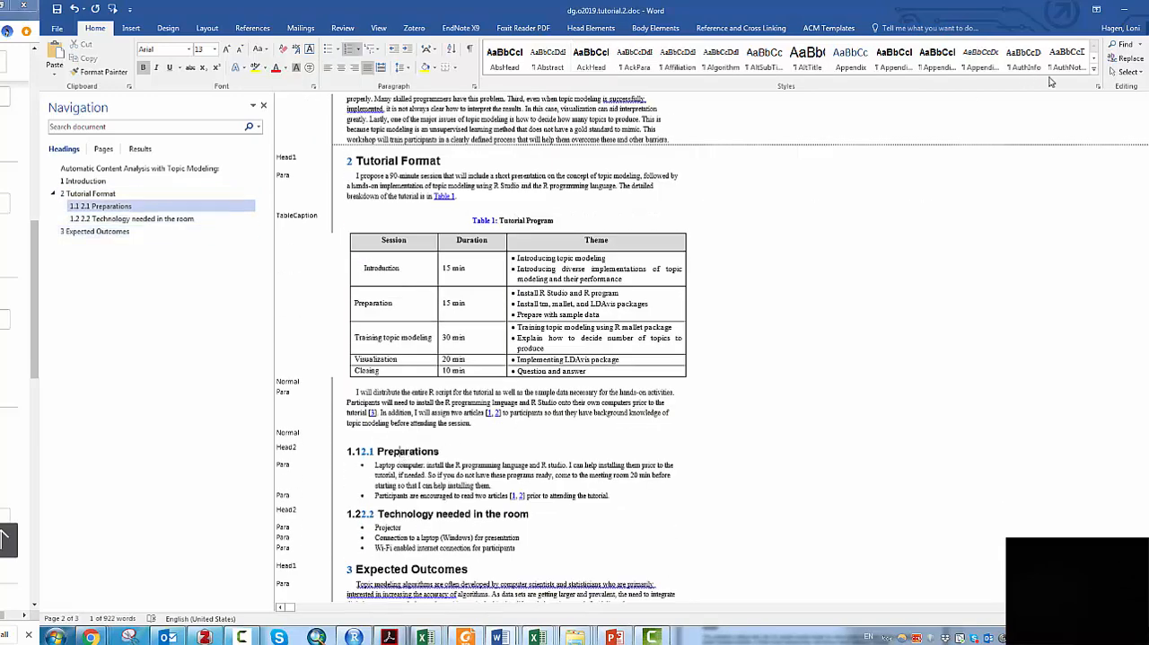
left_click(1103, 78)
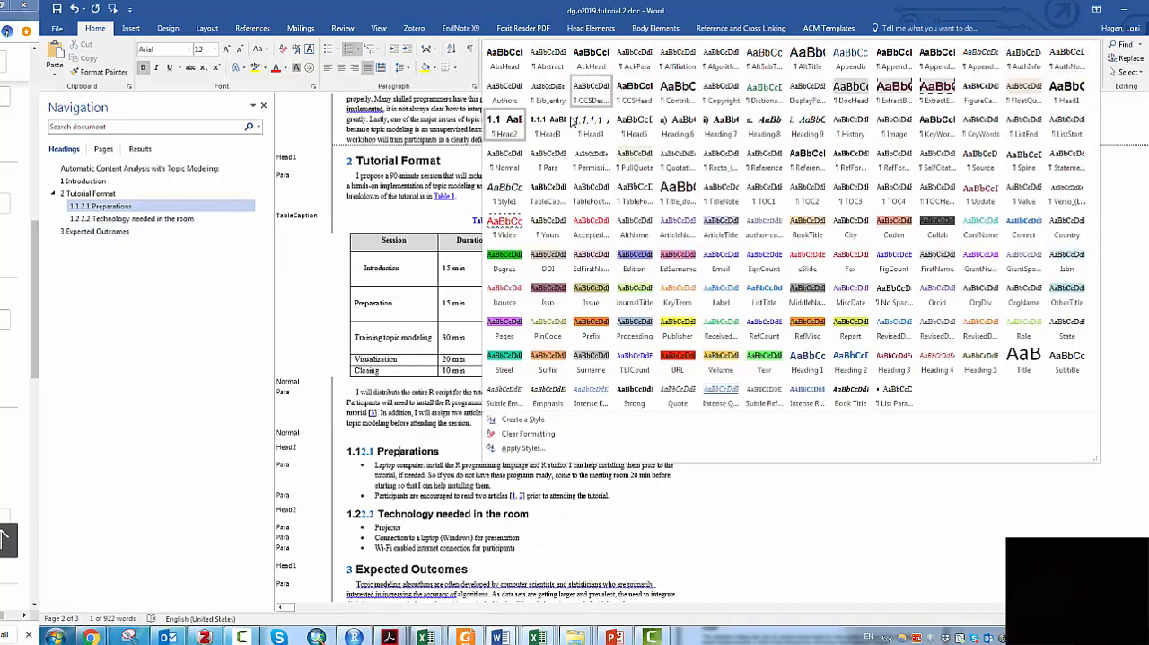
right_click(506, 132)
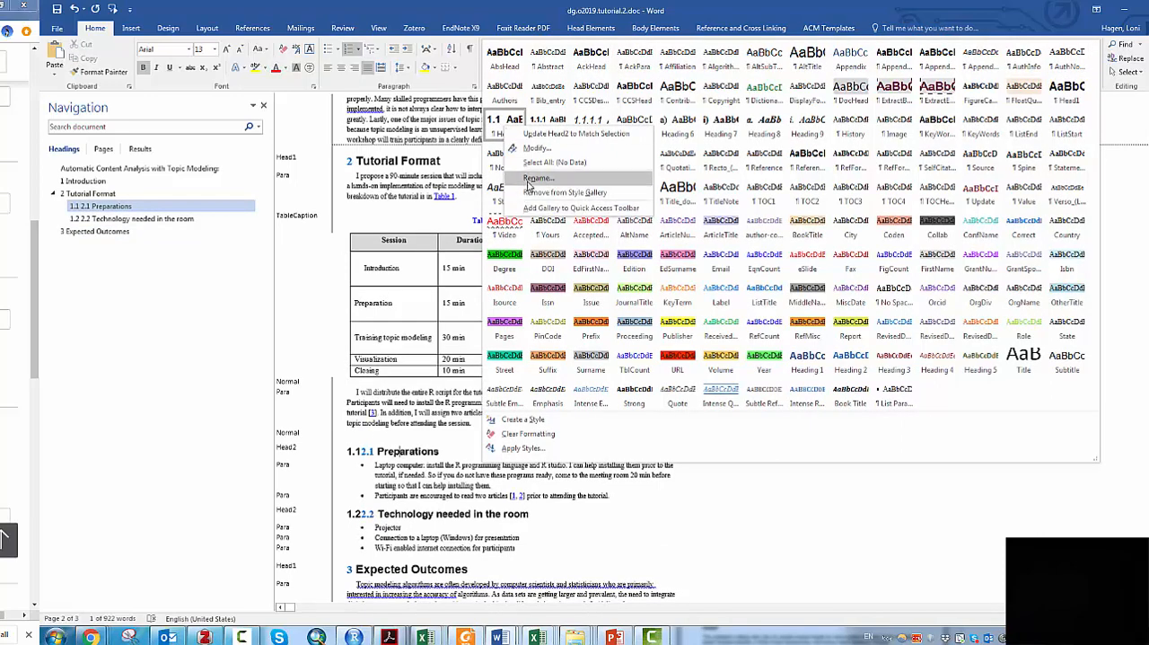
left_click(536, 148)
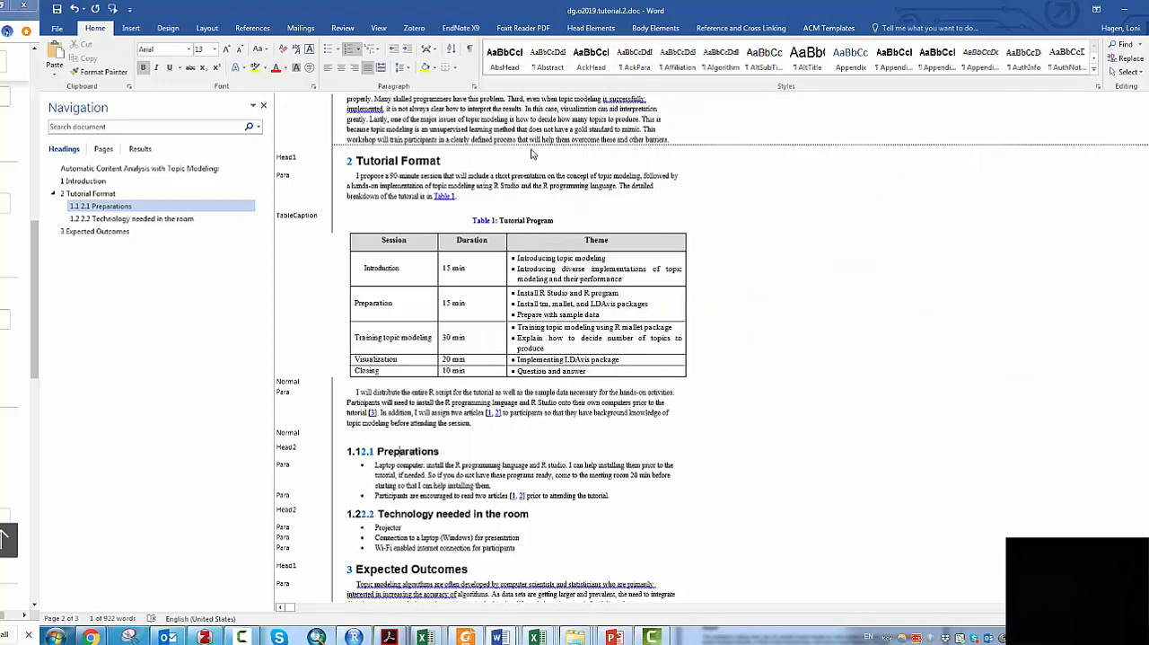
left_click(483, 454)
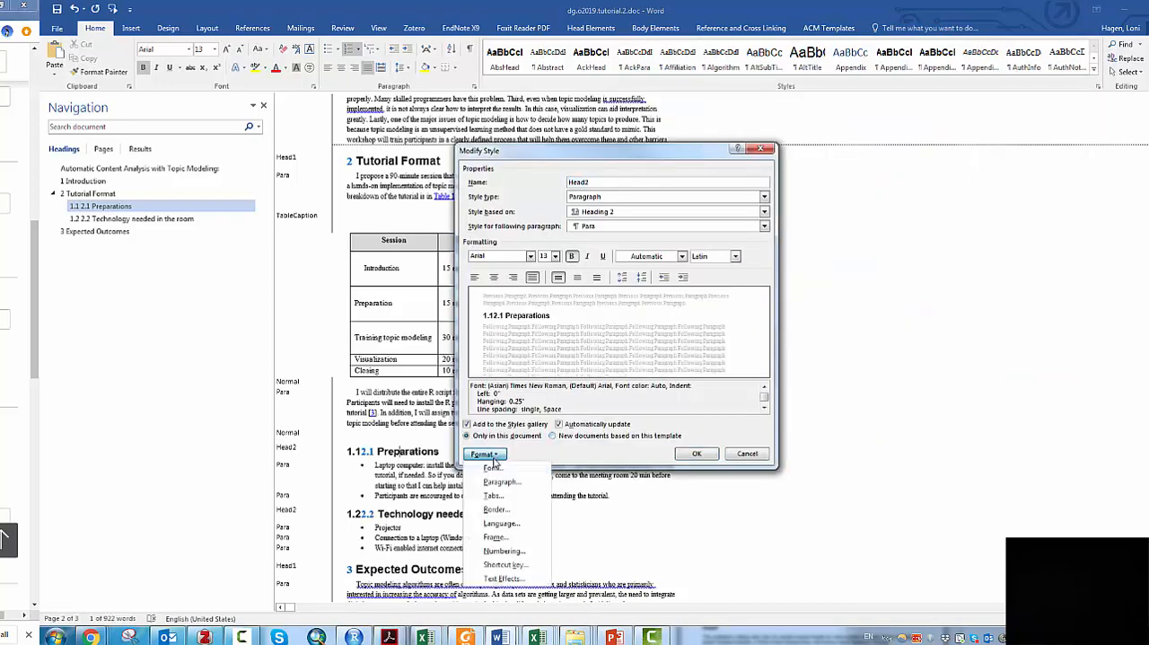
left_click(510, 552)
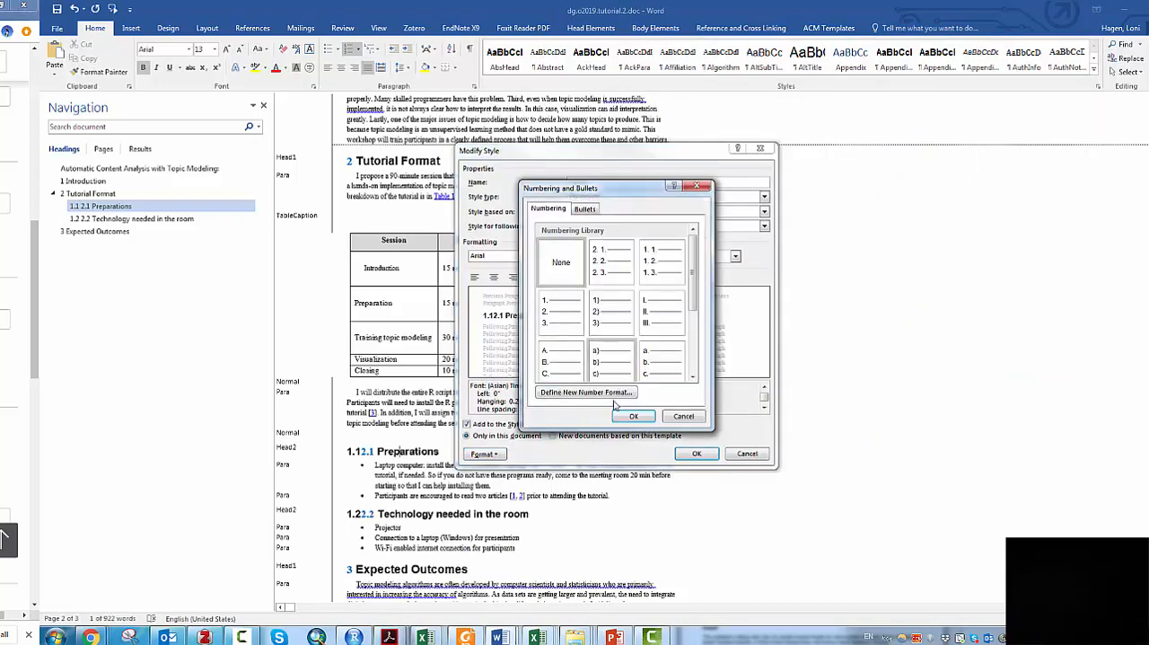
left_click(631, 417)
left_click(704, 455)
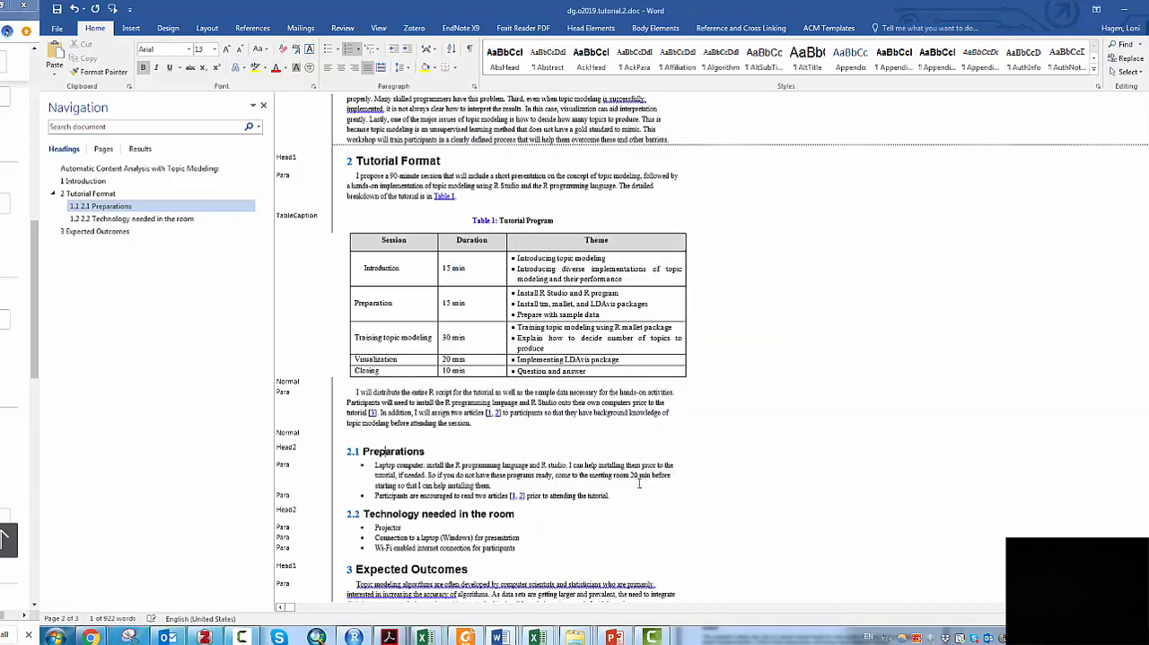
- Look over the renumbered headings, tables and references throughout the paper and save the document
scroll(579, 422, "down", 5)
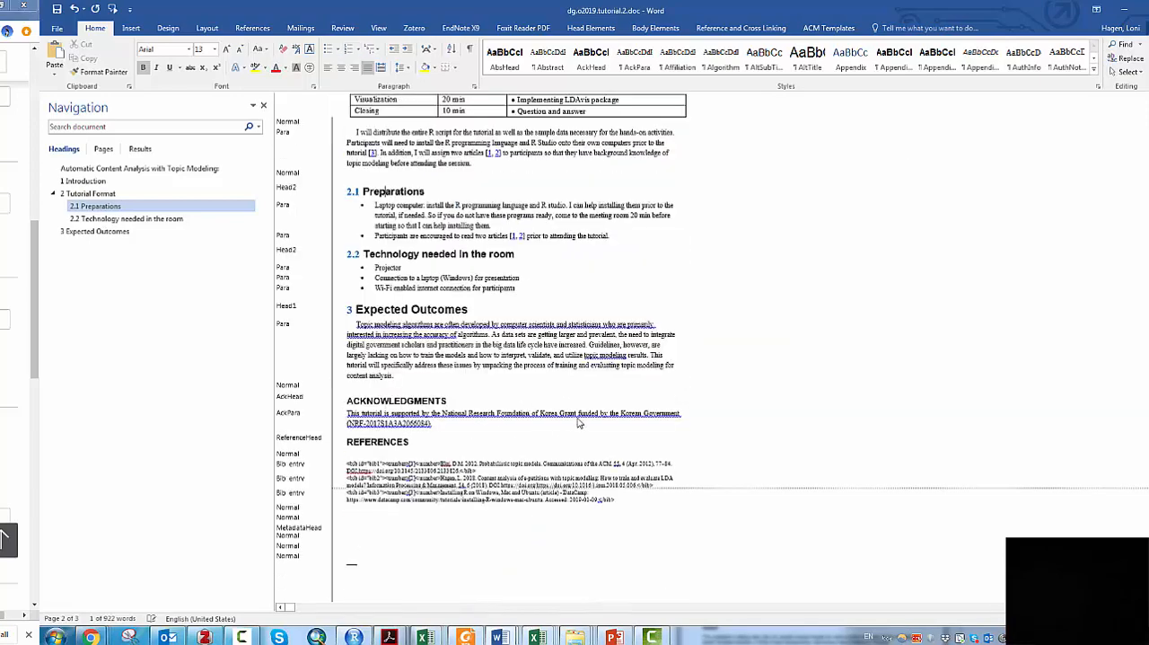
scroll(451, 375, "up", 6)
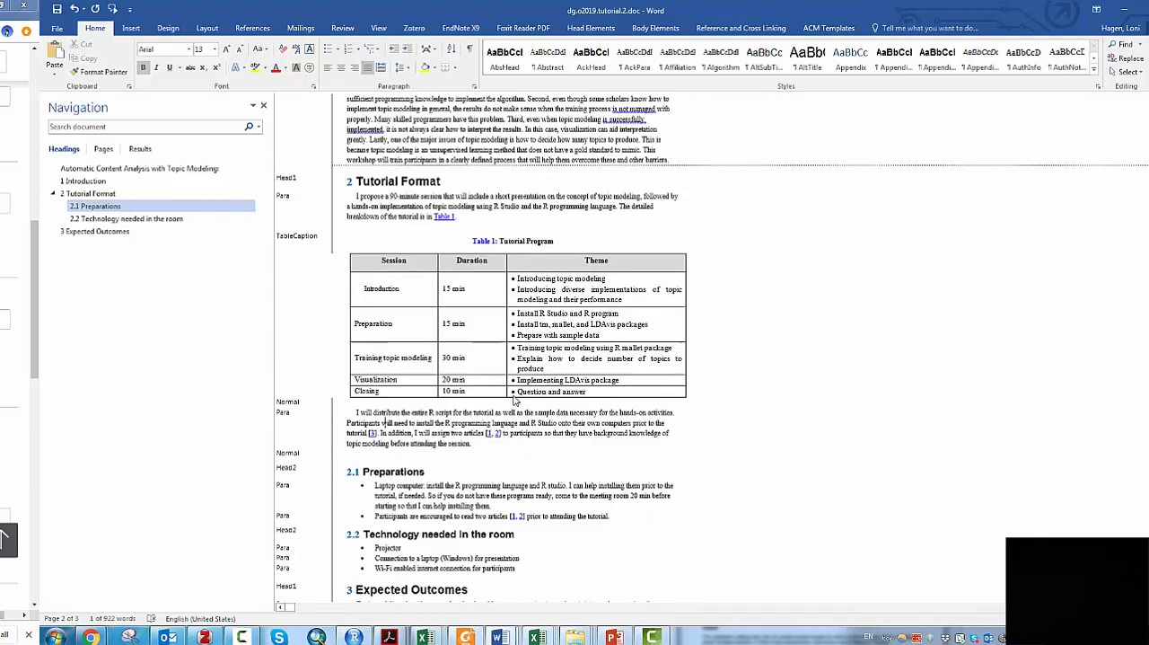
scroll(457, 424, "down", 5)
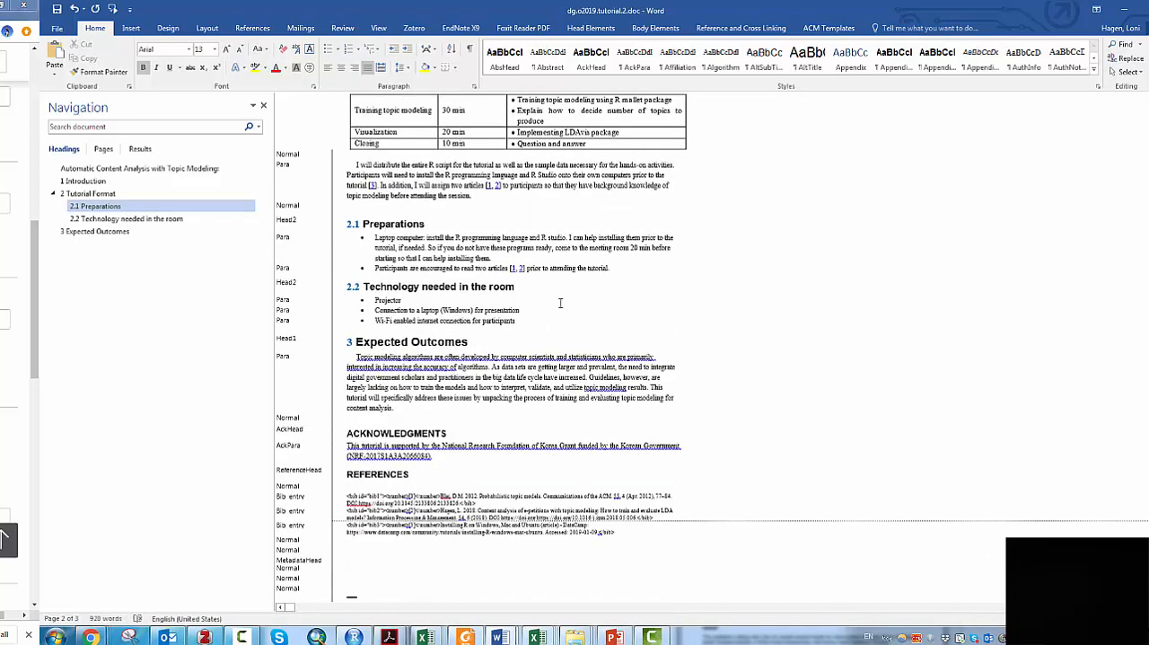
left_click(58, 11)
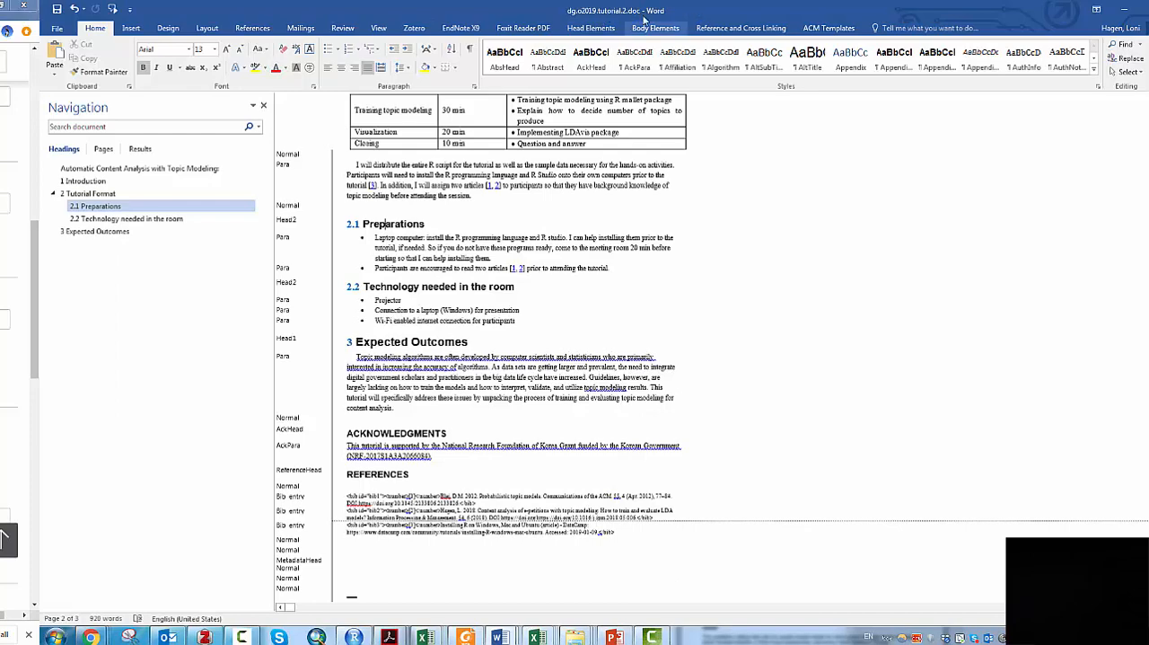
- Save a copy of the paper as the Word Document dg.o2019.tutorial.2.docx in the DGO2019 source folder
left_click(64, 30)
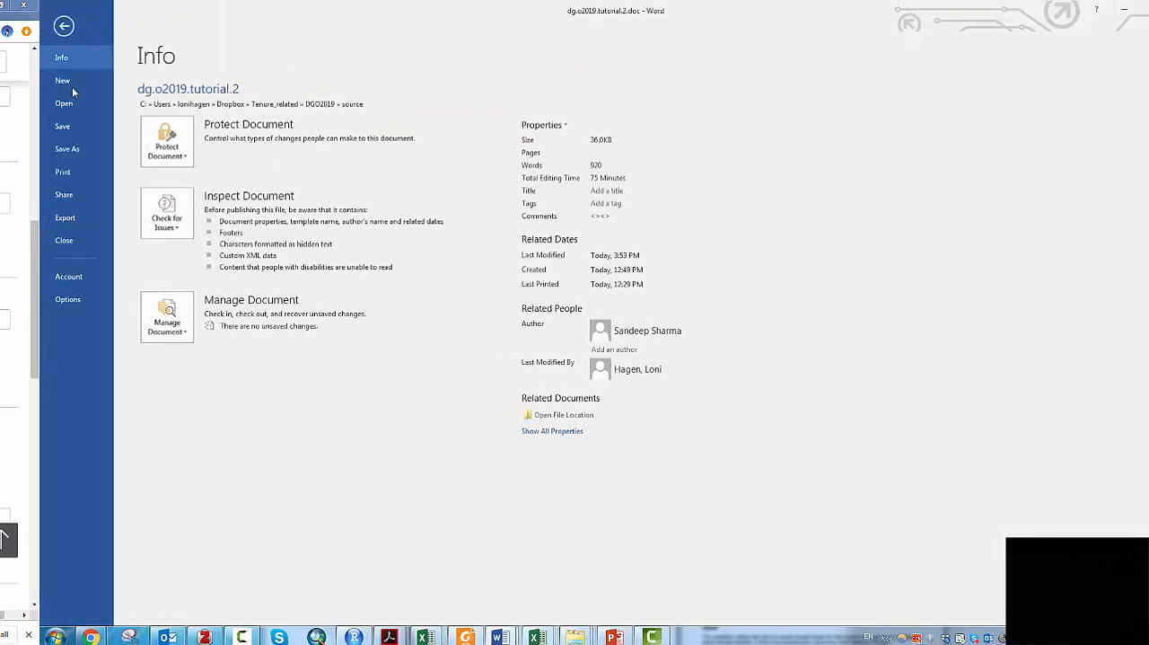
left_click(68, 150)
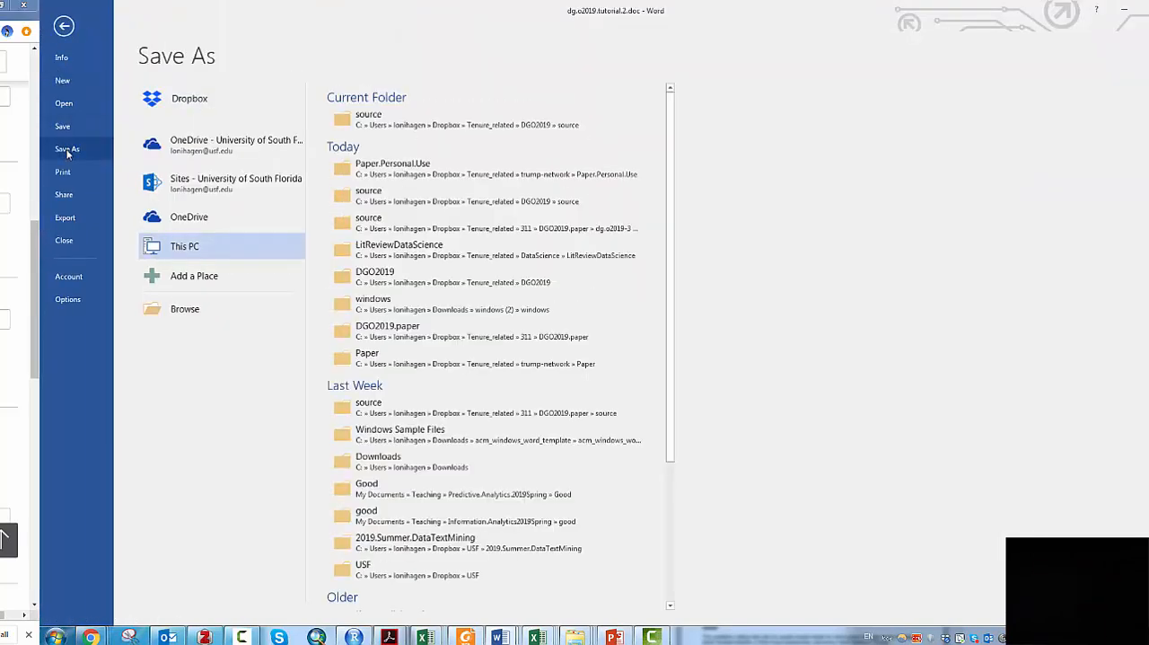
left_click(401, 124)
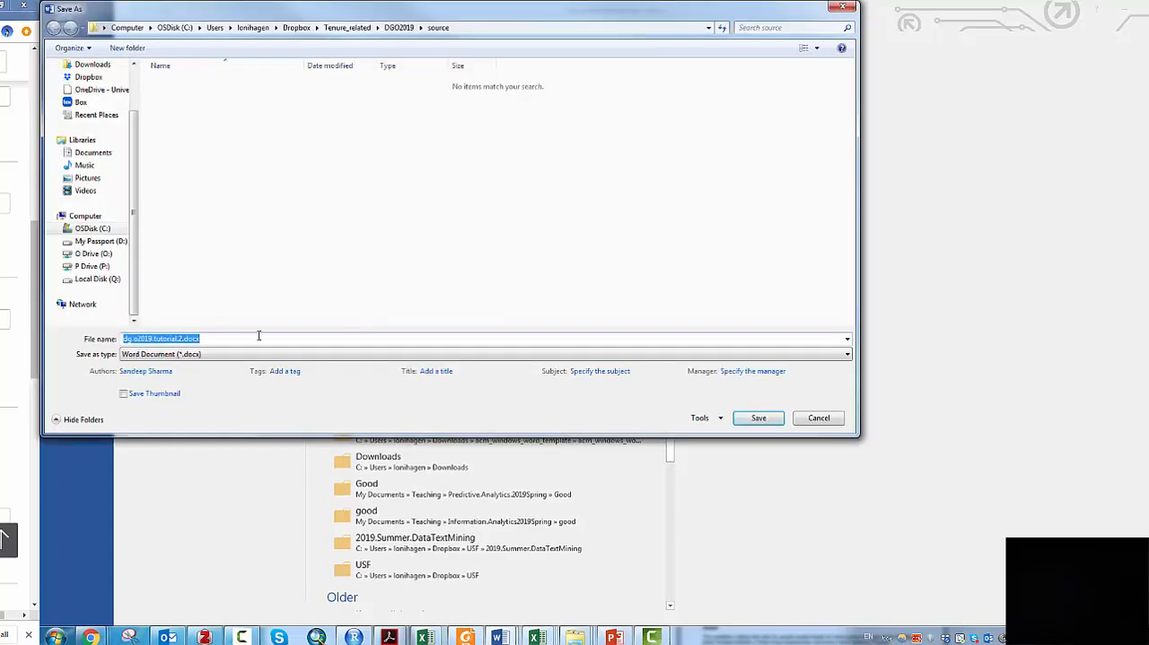
left_click(758, 418)
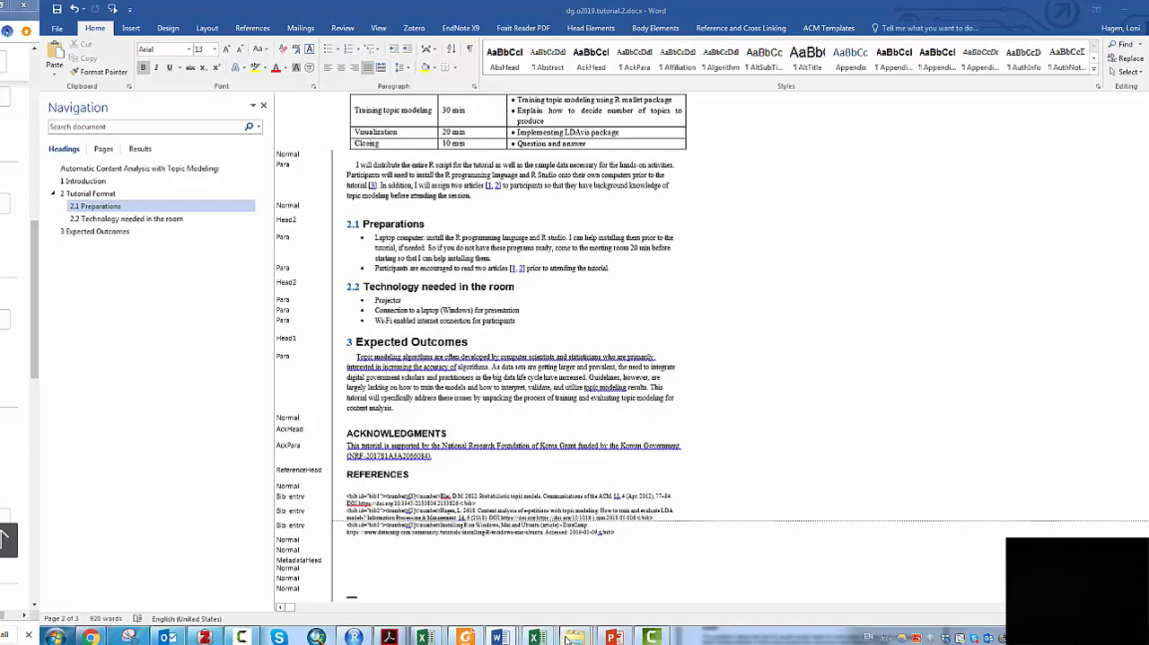
- Switch to the DGO2019 folder in File Explorer and open its source subfolder
mouse_move(567, 638)
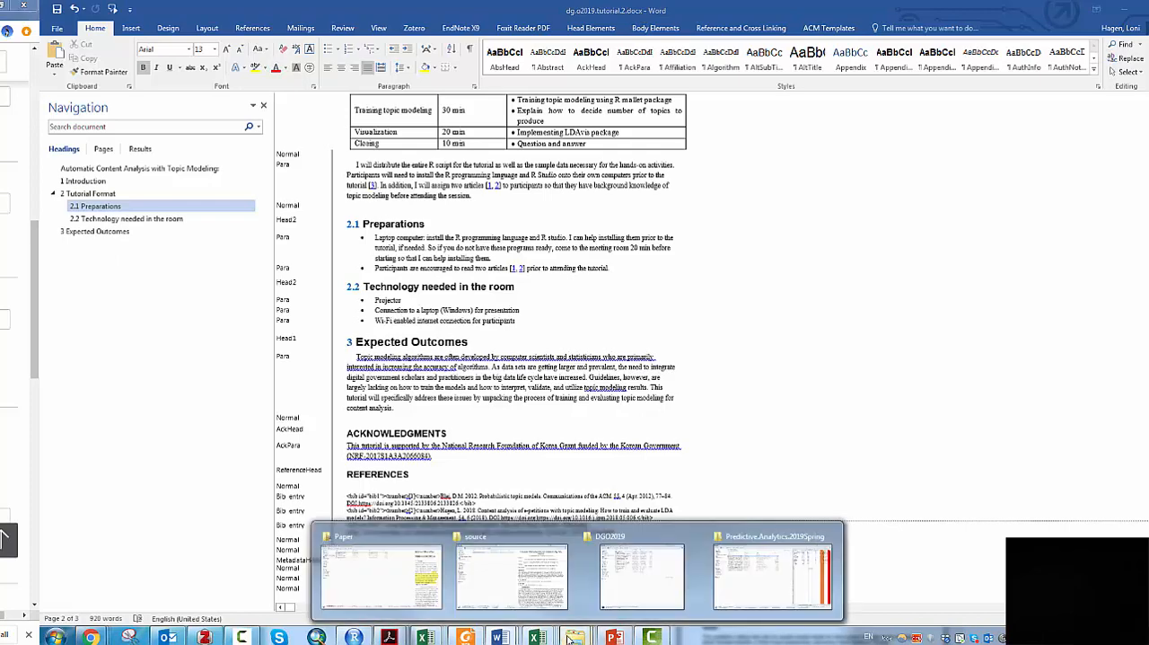
left_click(613, 581)
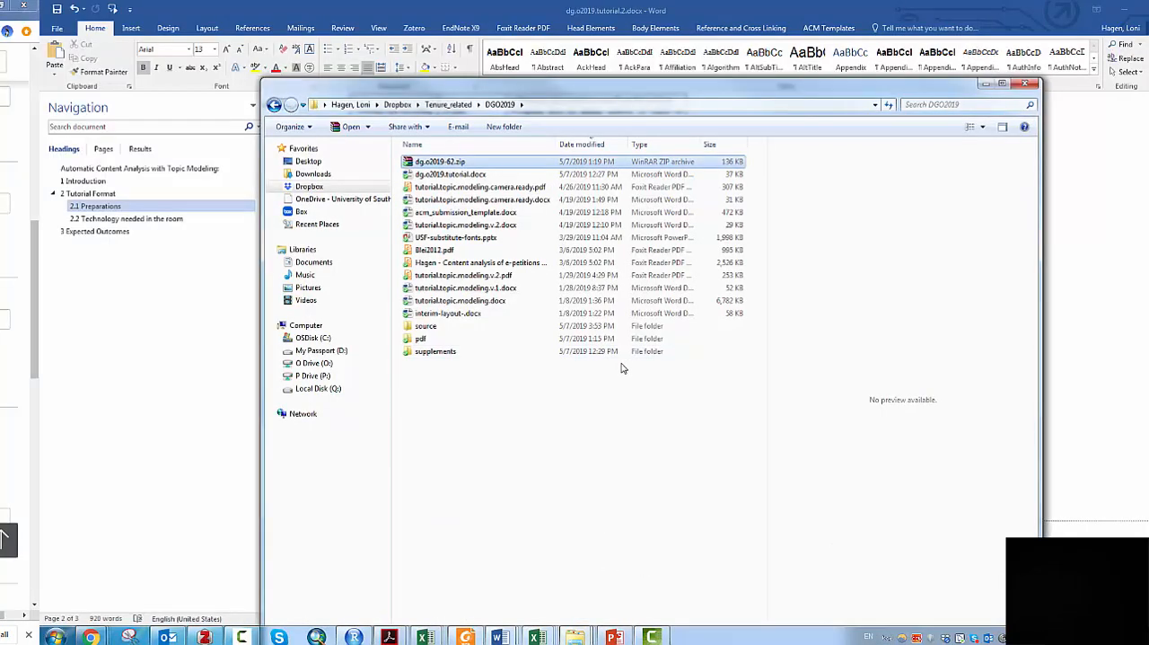
double_click(425, 326)
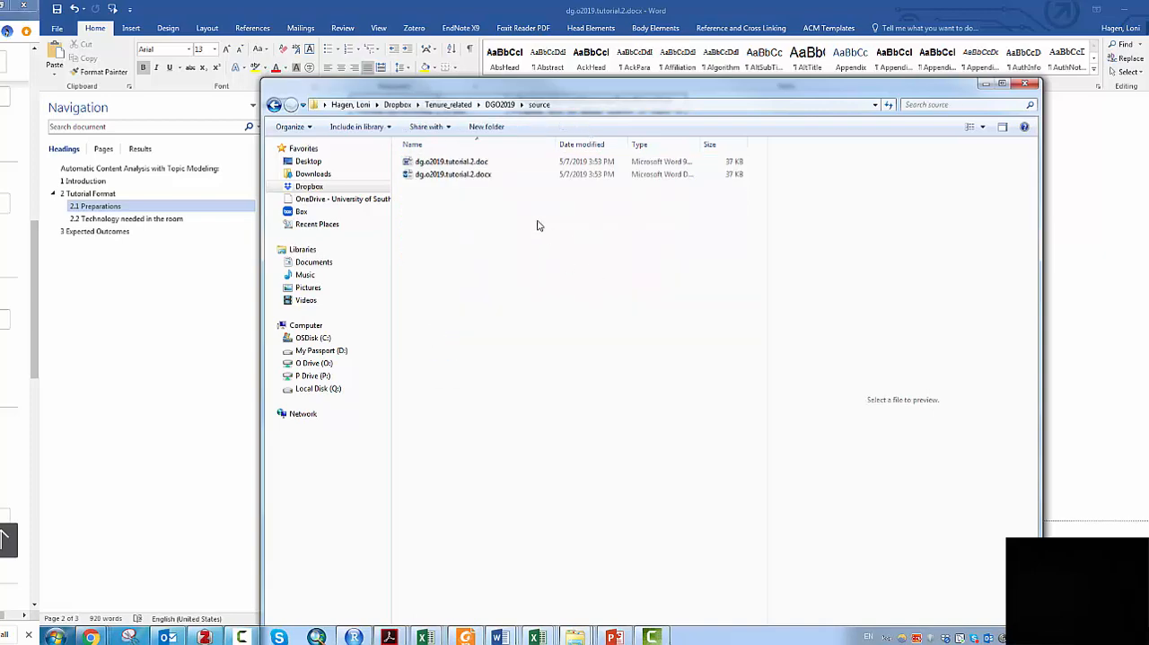
right_click(485, 177)
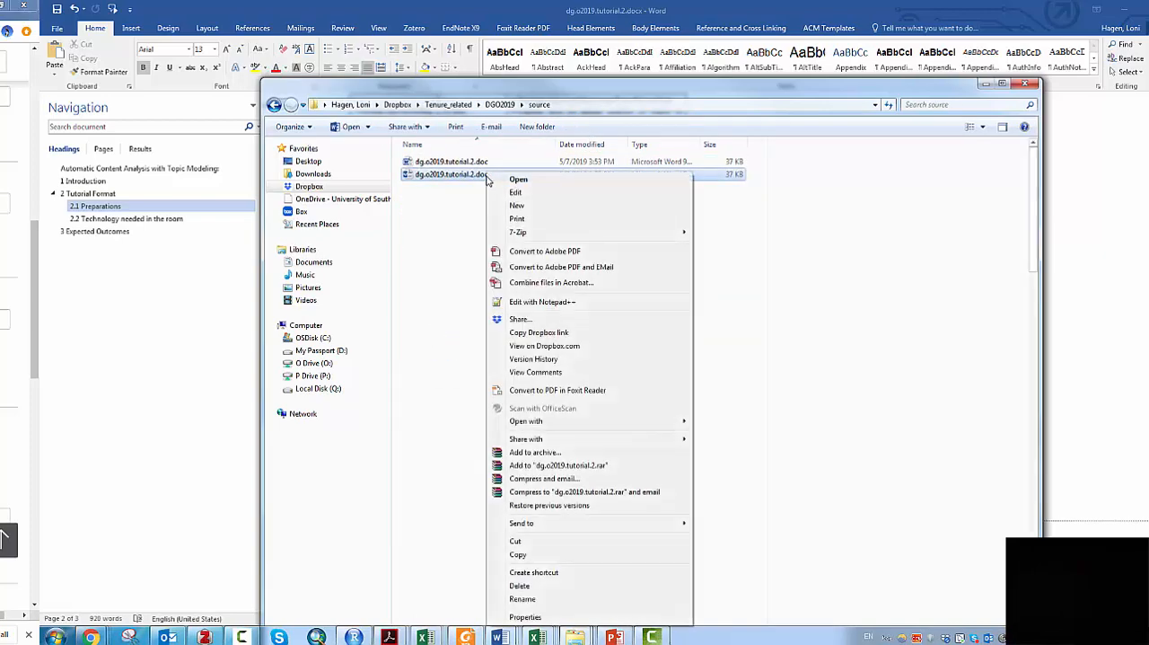
left_click(523, 599)
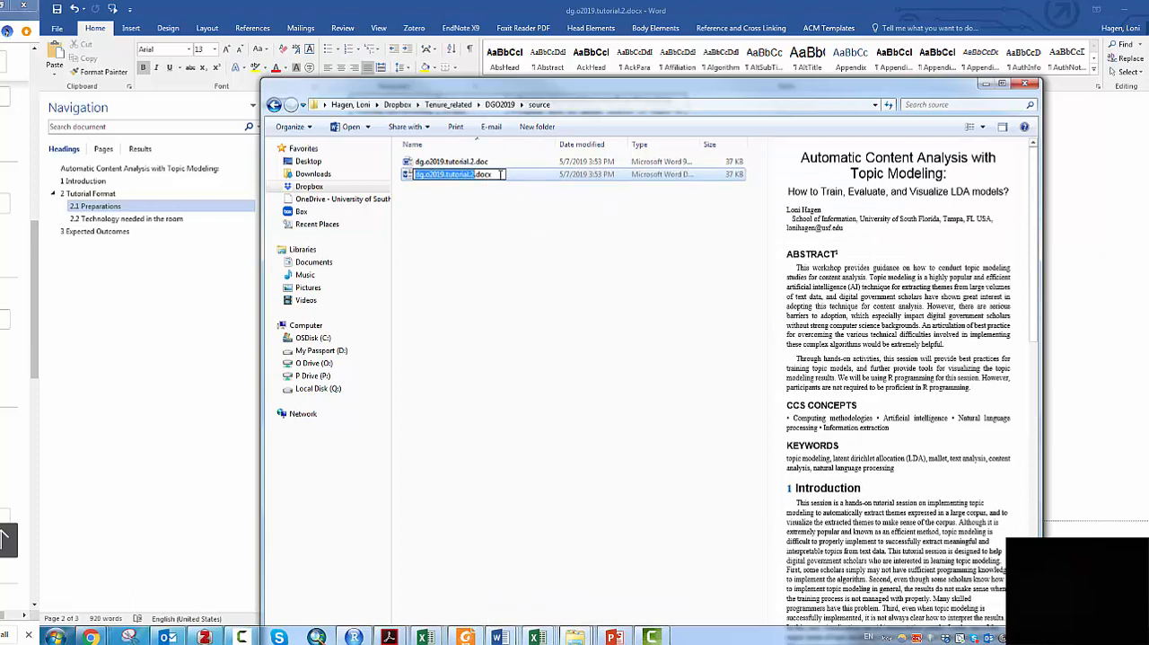
key("End")
key("Return")
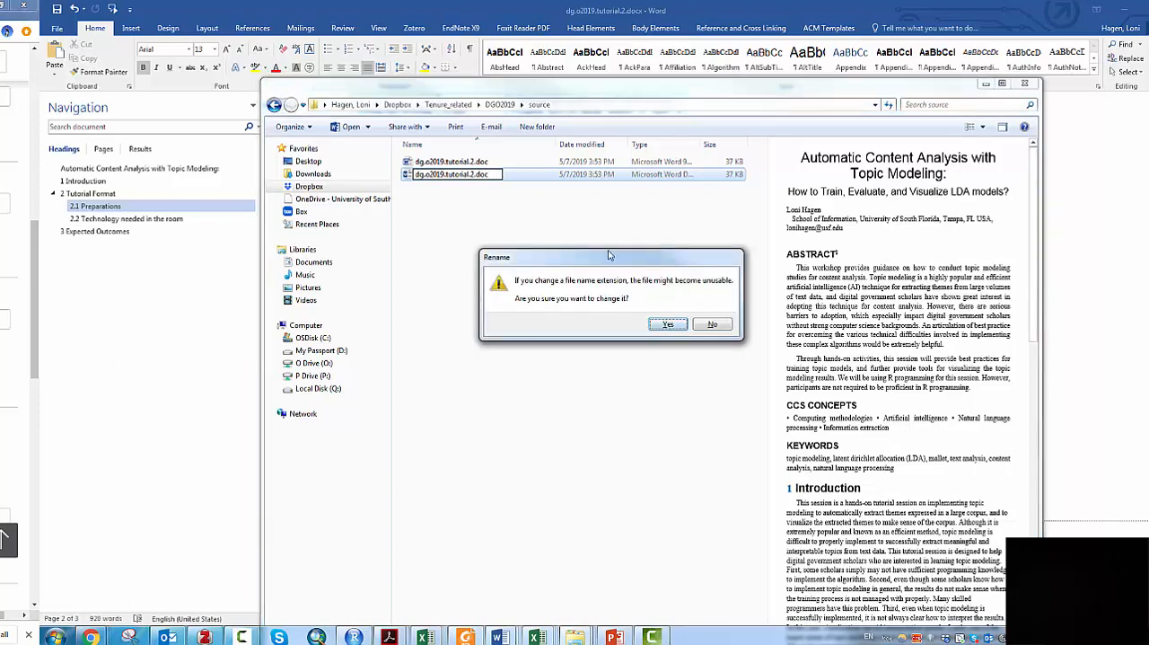
left_click(710, 325)
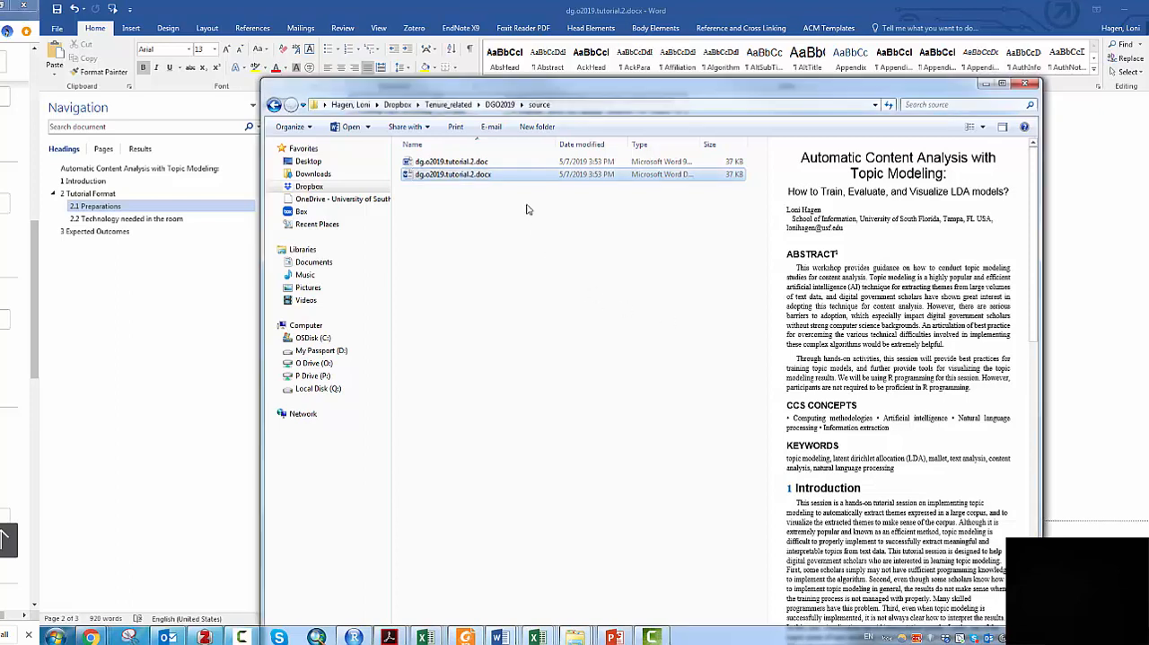
- Open dg.o2019.tutorial.2.doc from the source folder in Word
left_click(468, 162)
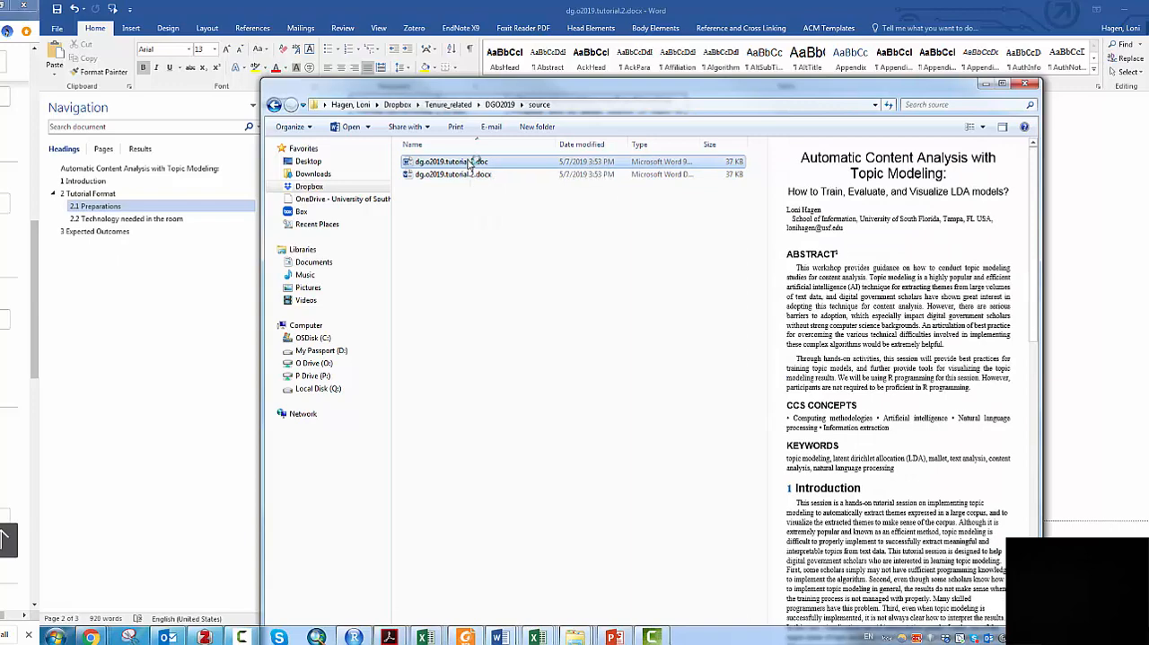
double_click(468, 163)
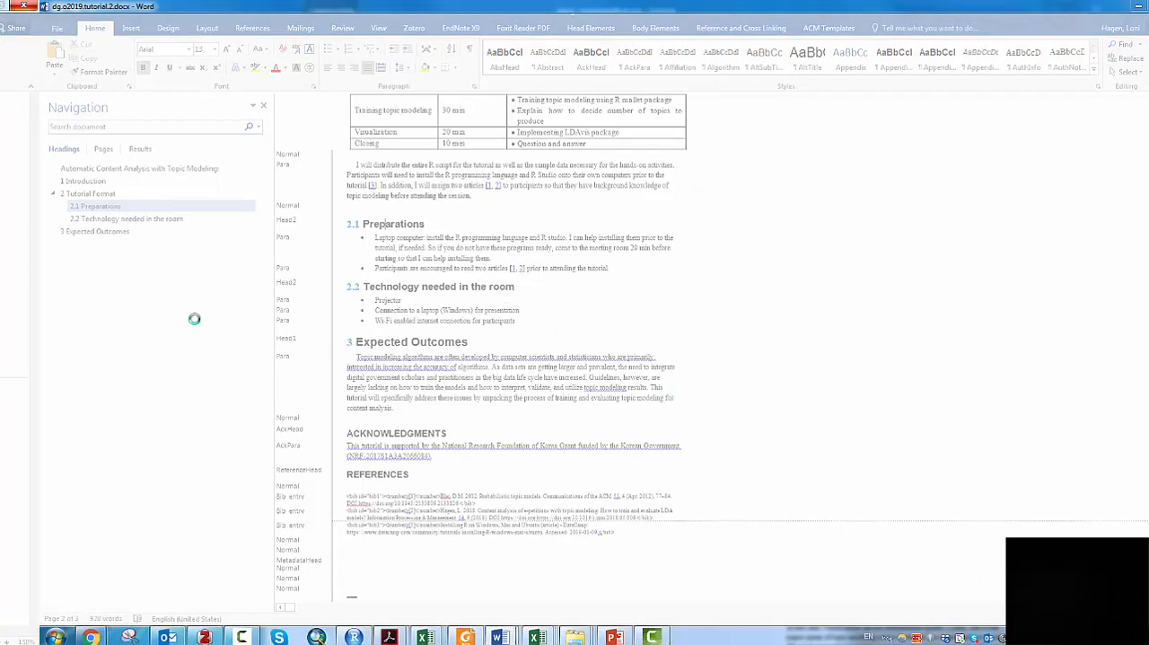
- Switch to Chrome and examine the ACM author dashboard's upload instructions and required zip folder structure
mouse_move(90, 637)
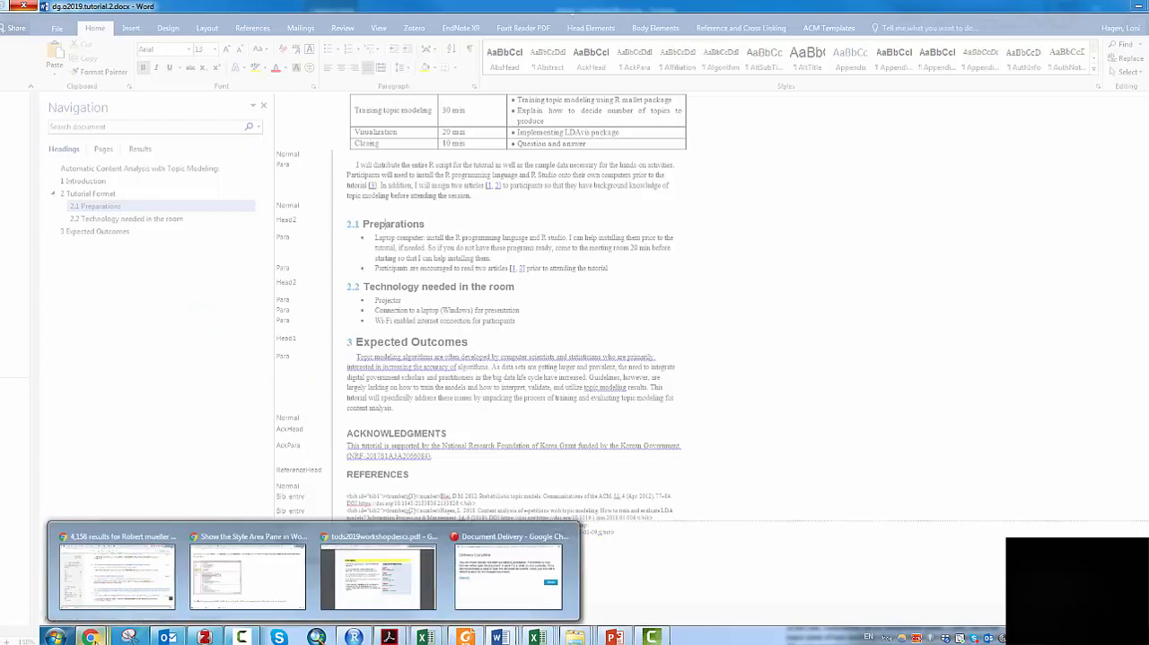
left_click(105, 592)
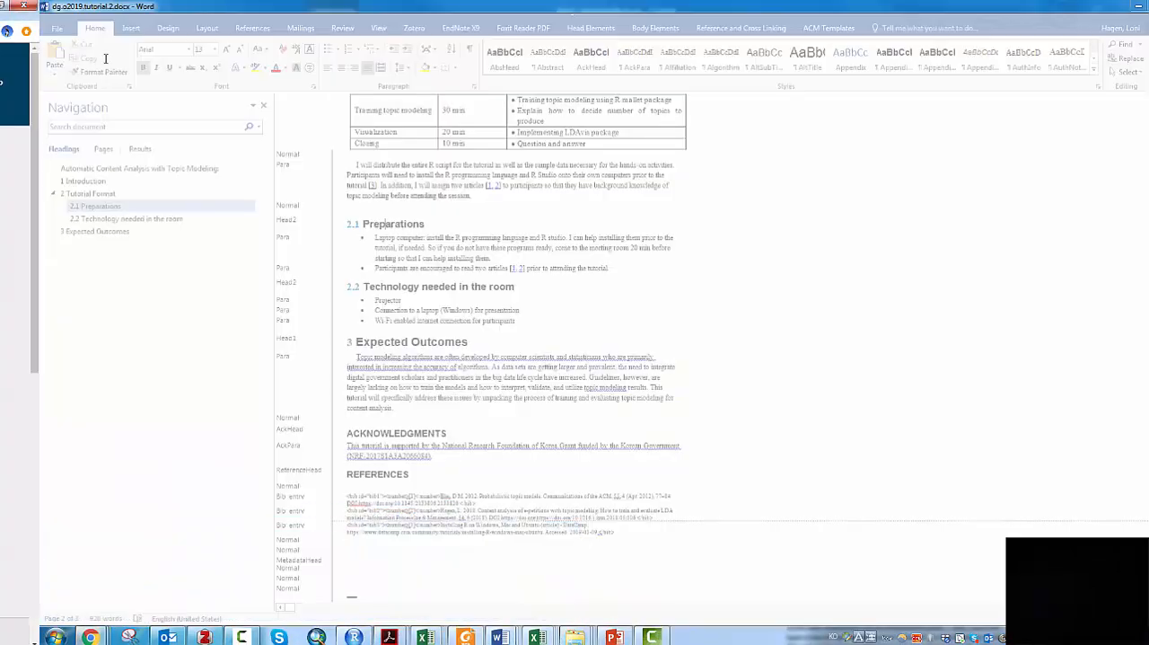
left_click_drag(106, 58, 736, 331)
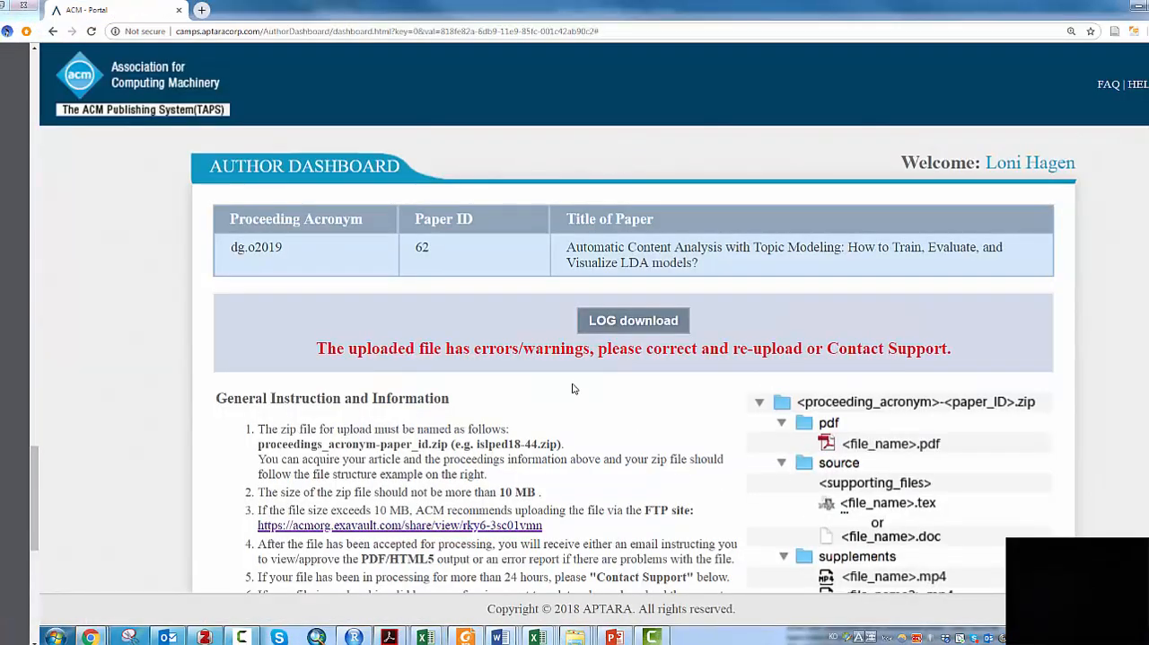
scroll(530, 446, "down", 3)
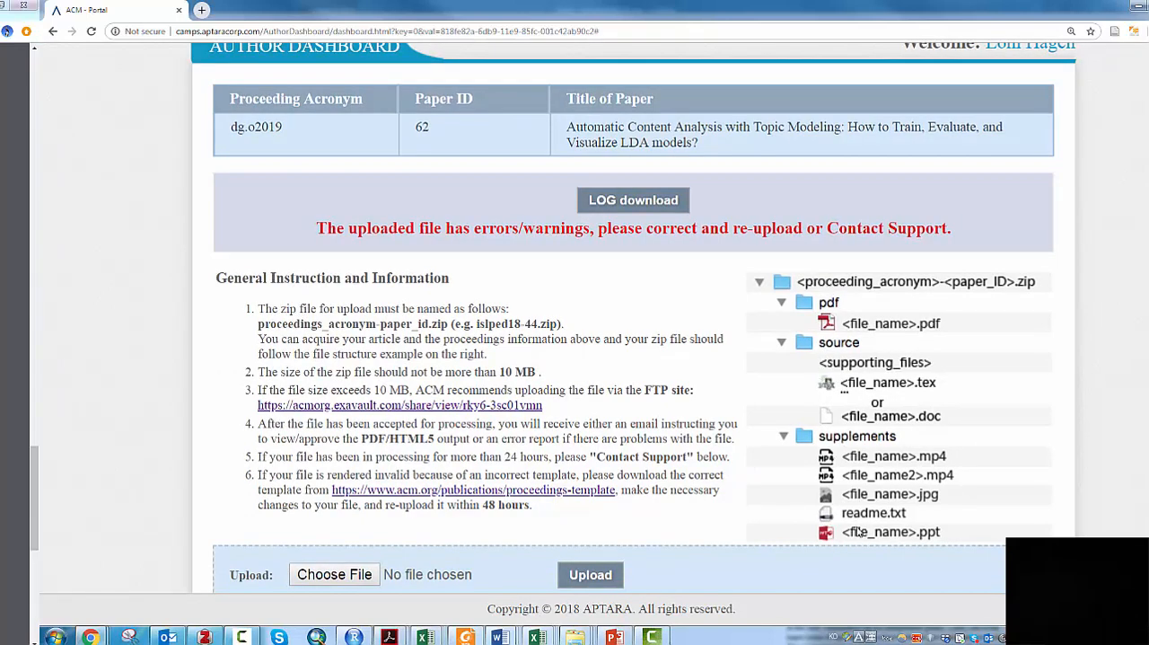
mouse_move(574, 639)
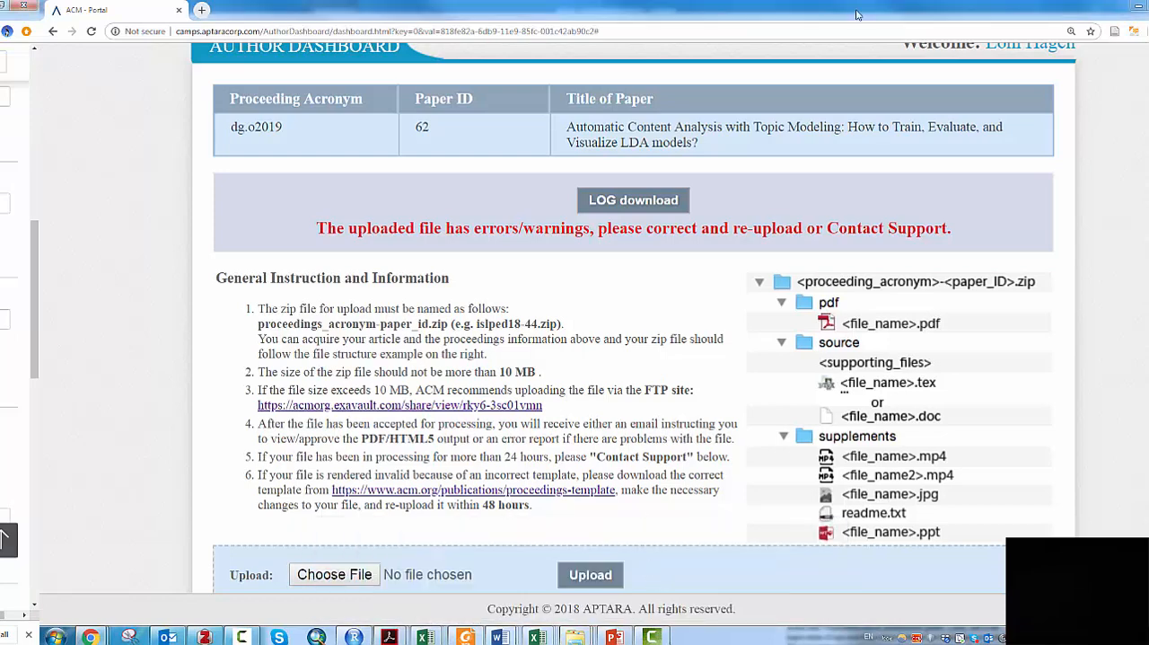
left_click(1140, 7)
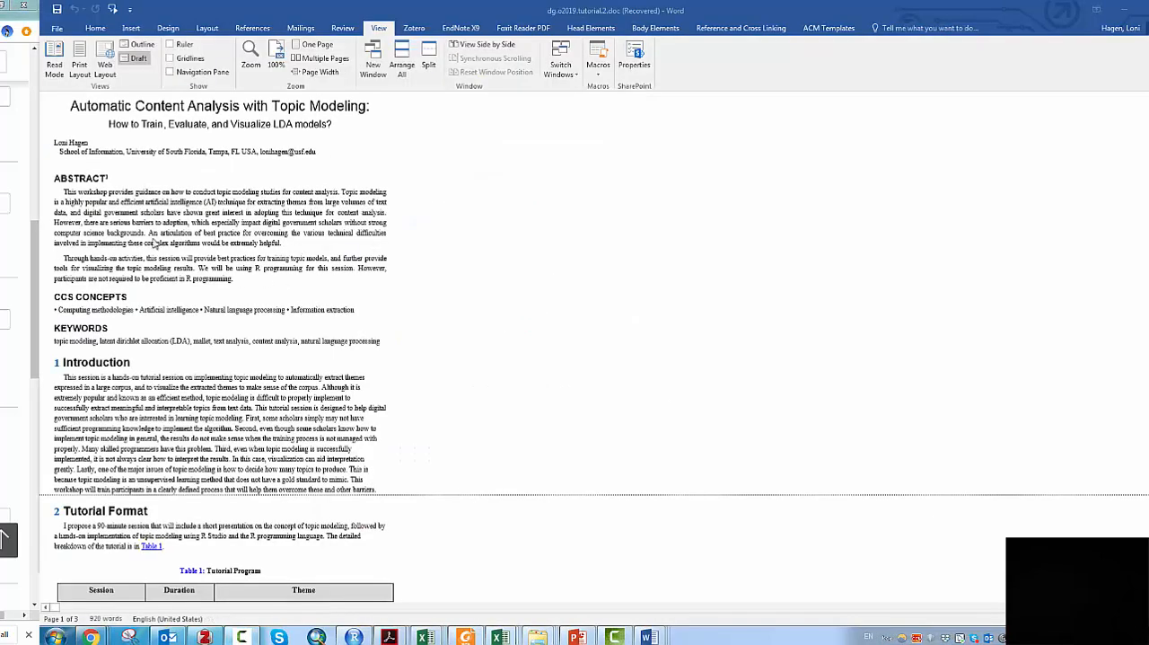
left_click(66, 33)
left_click(79, 150)
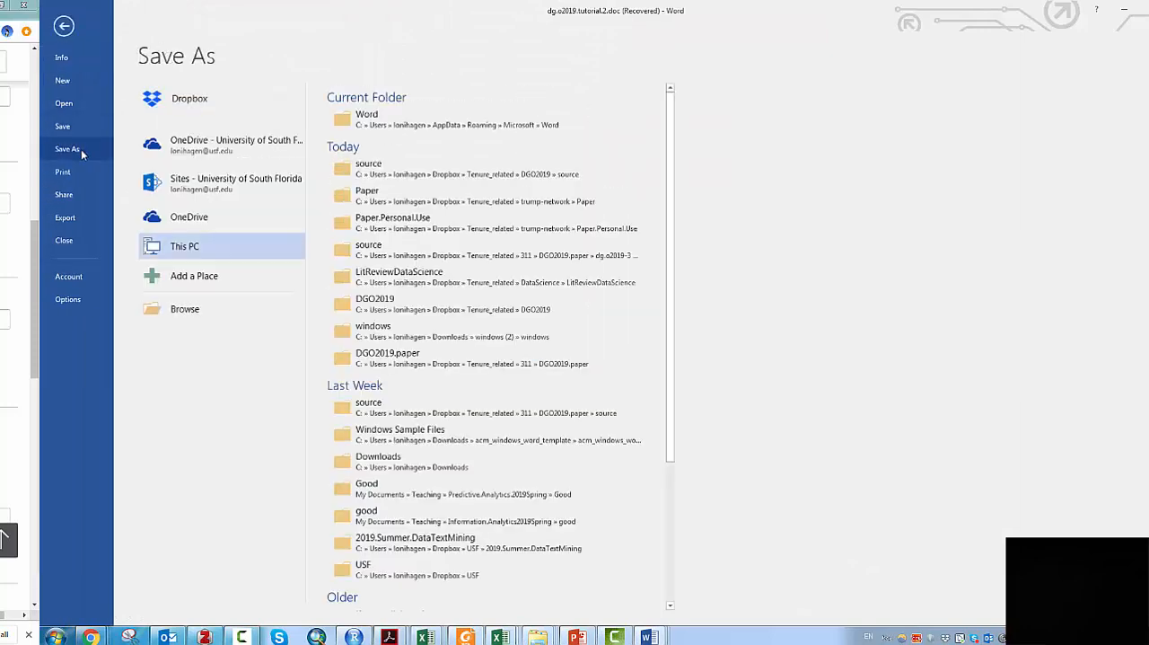
left_click(442, 177)
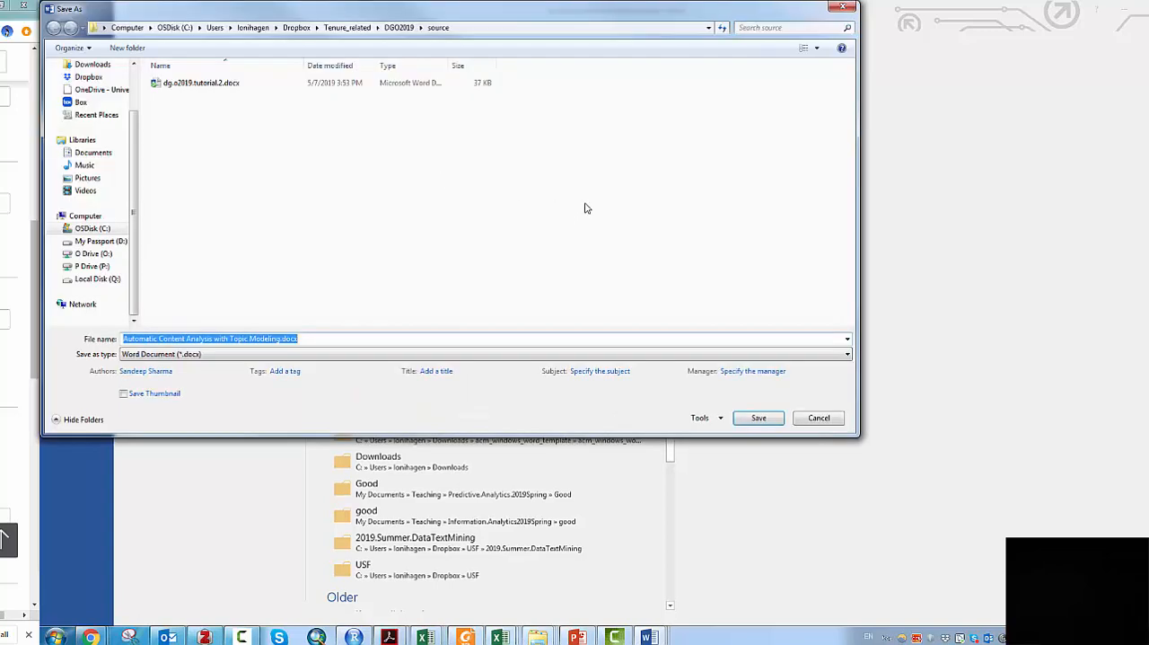
left_click(399, 27)
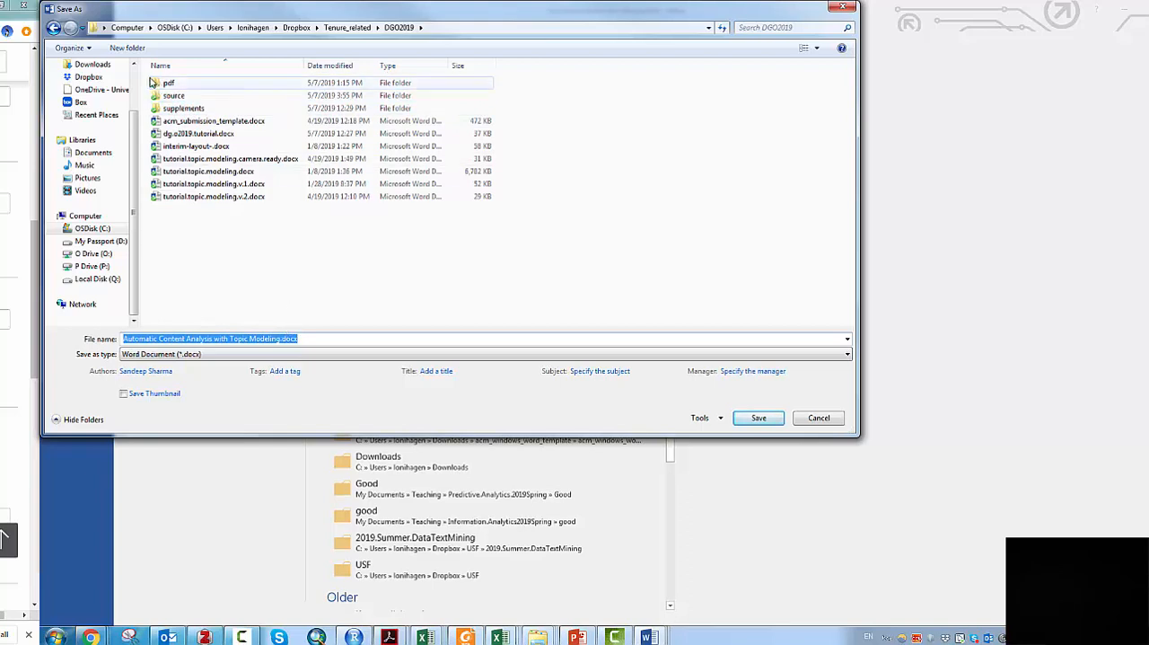
double_click(167, 85)
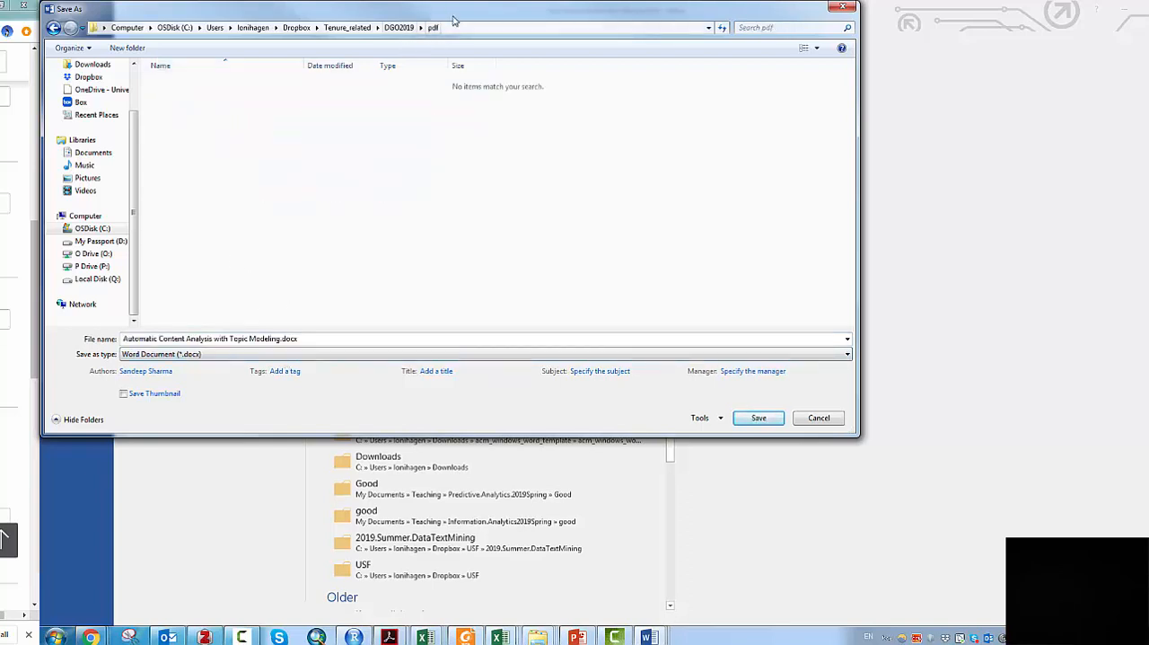
left_click(213, 356)
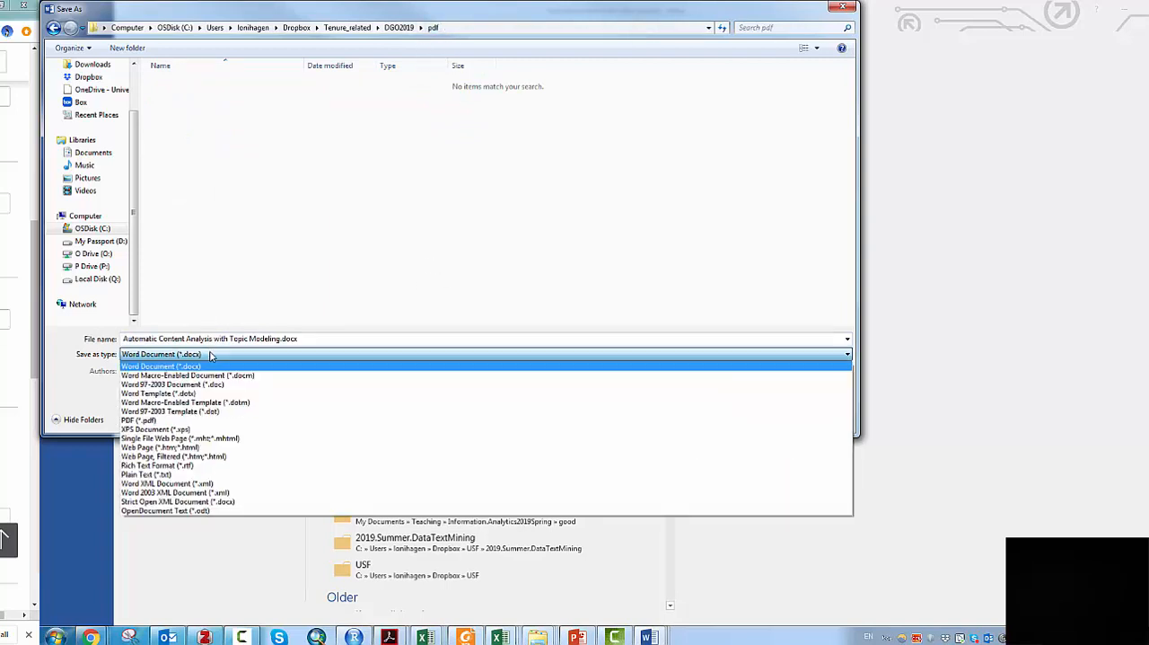
left_click(204, 418)
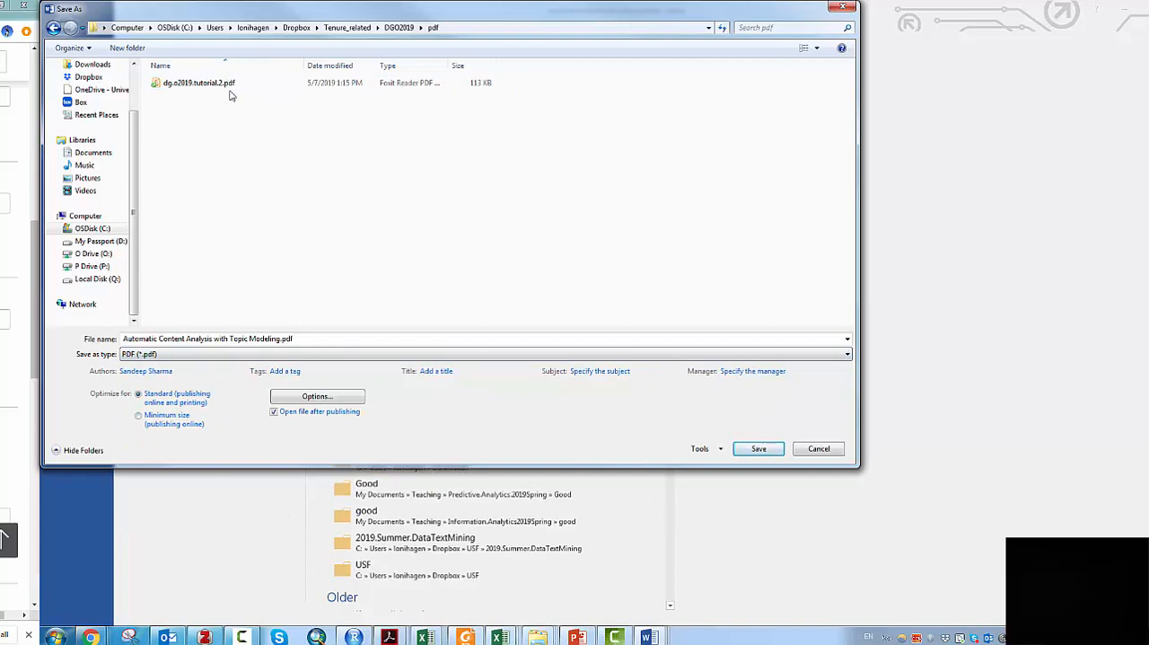
left_click(844, 10)
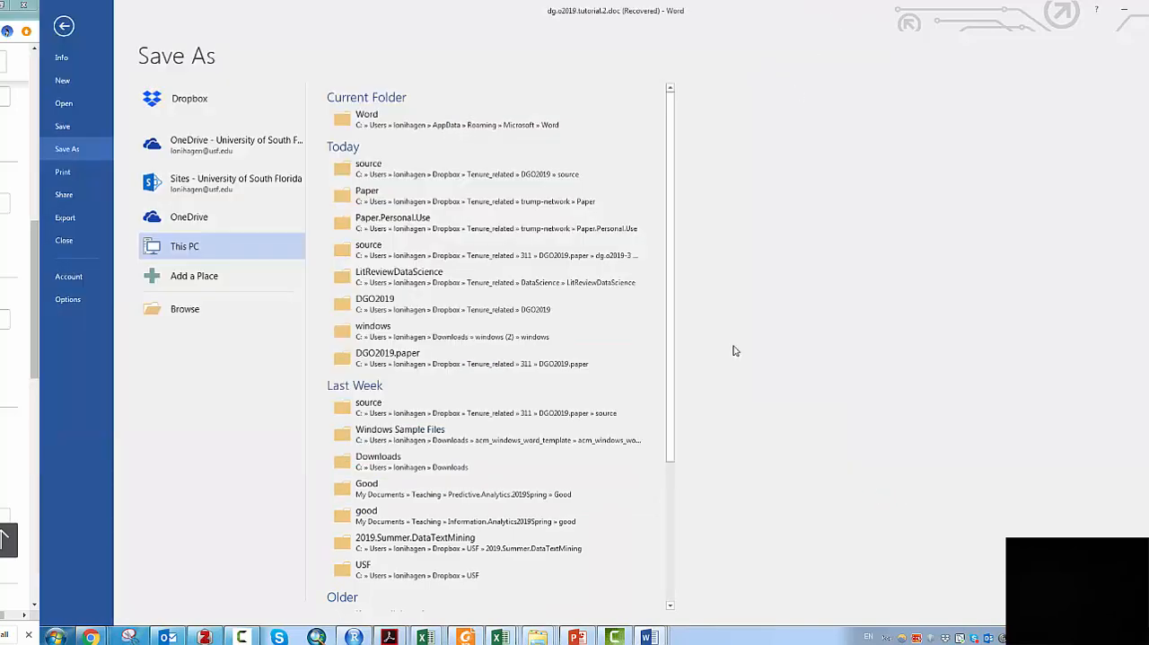
key("Escape")
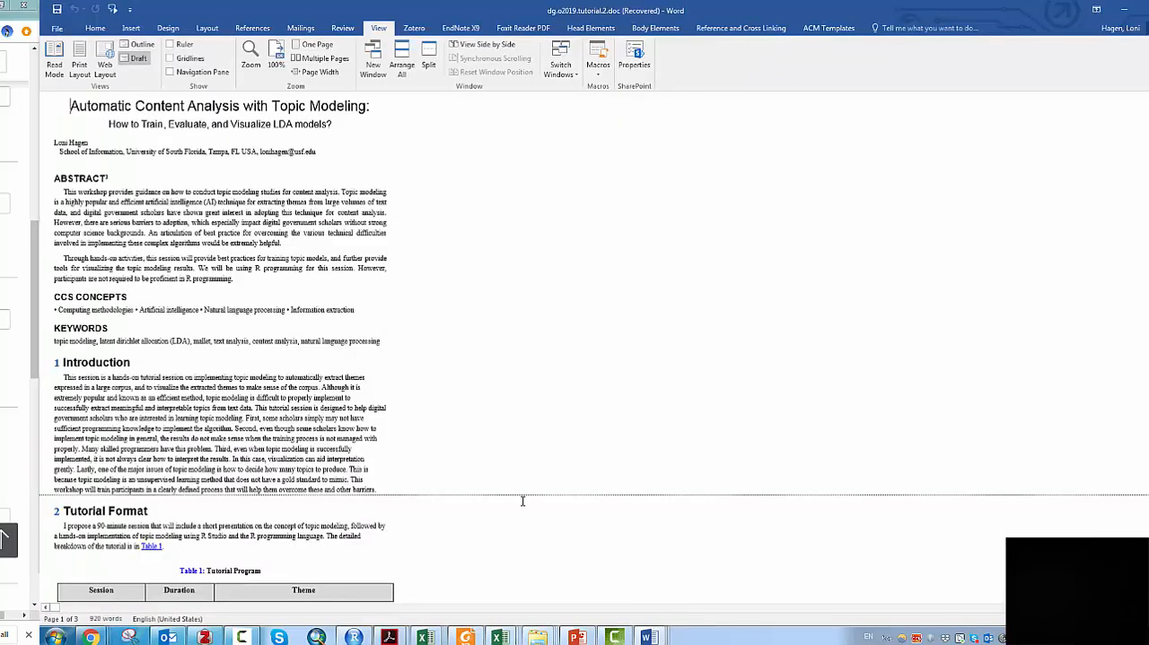
- Switch to File Explorer and try to delete dg.o2019.tutorial.2.docx from the source folder in DGO2019
left_click(537, 636)
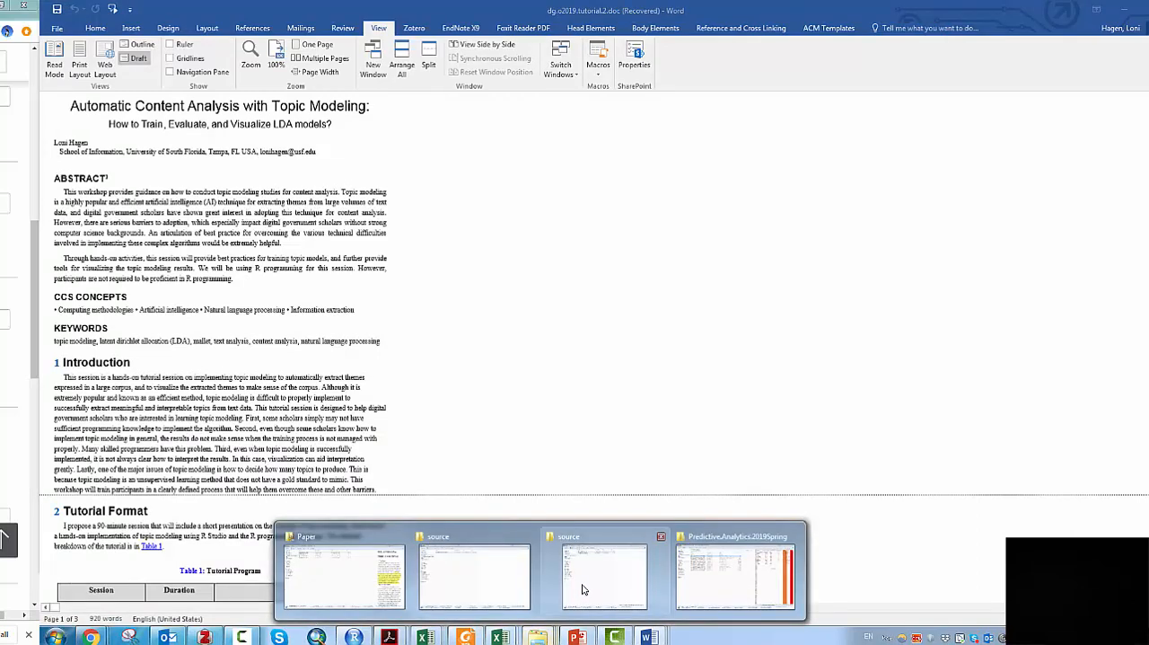
left_click(582, 589)
left_click(500, 104)
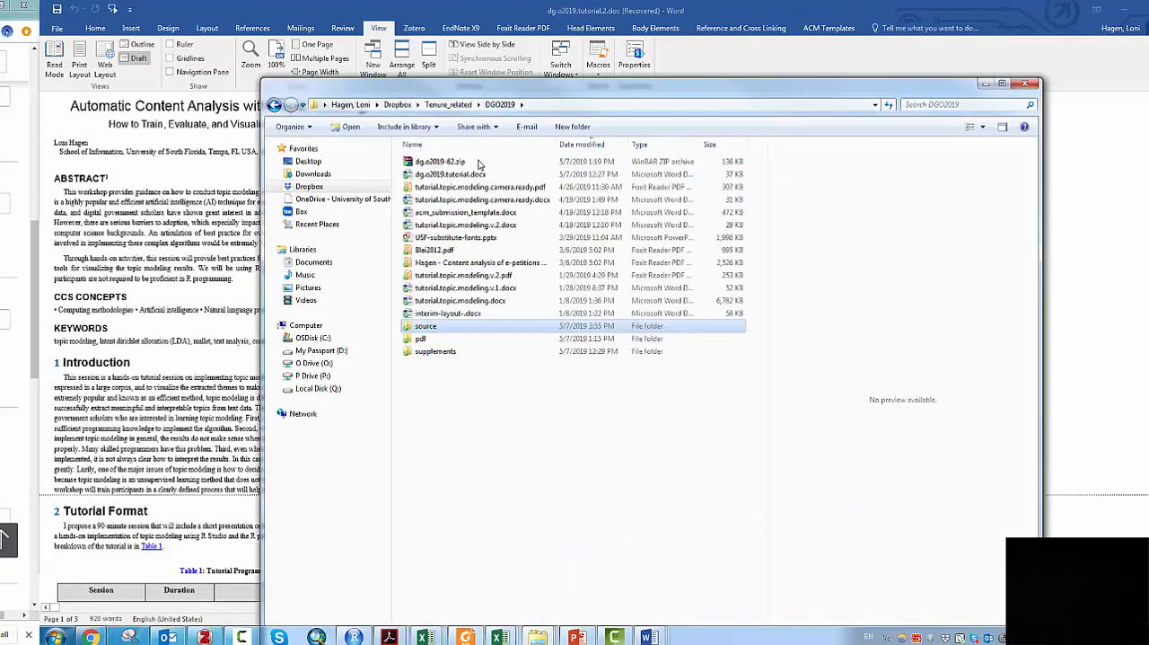
double_click(426, 329)
left_click(486, 179)
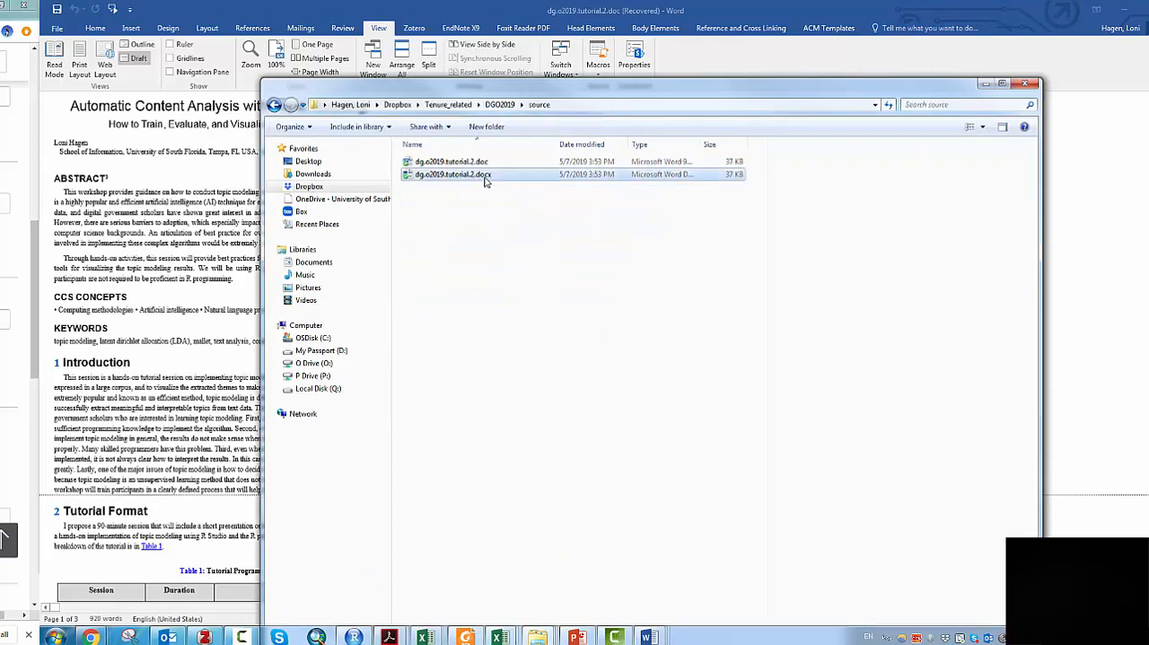
key("Delete")
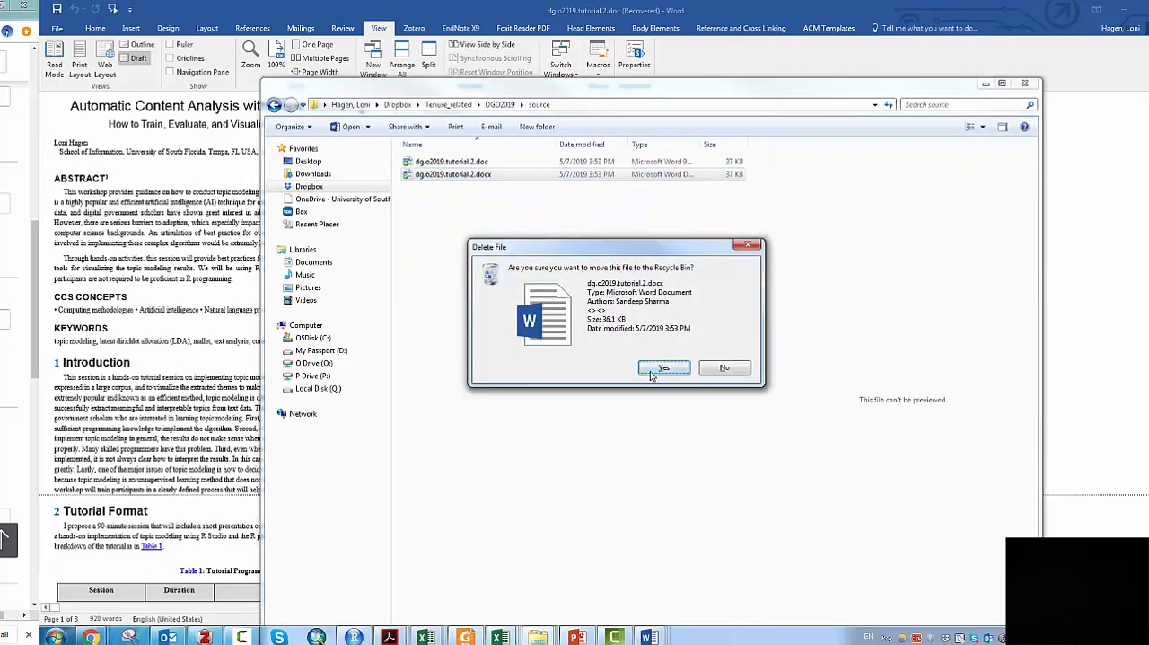
left_click(656, 375)
left_click(663, 377)
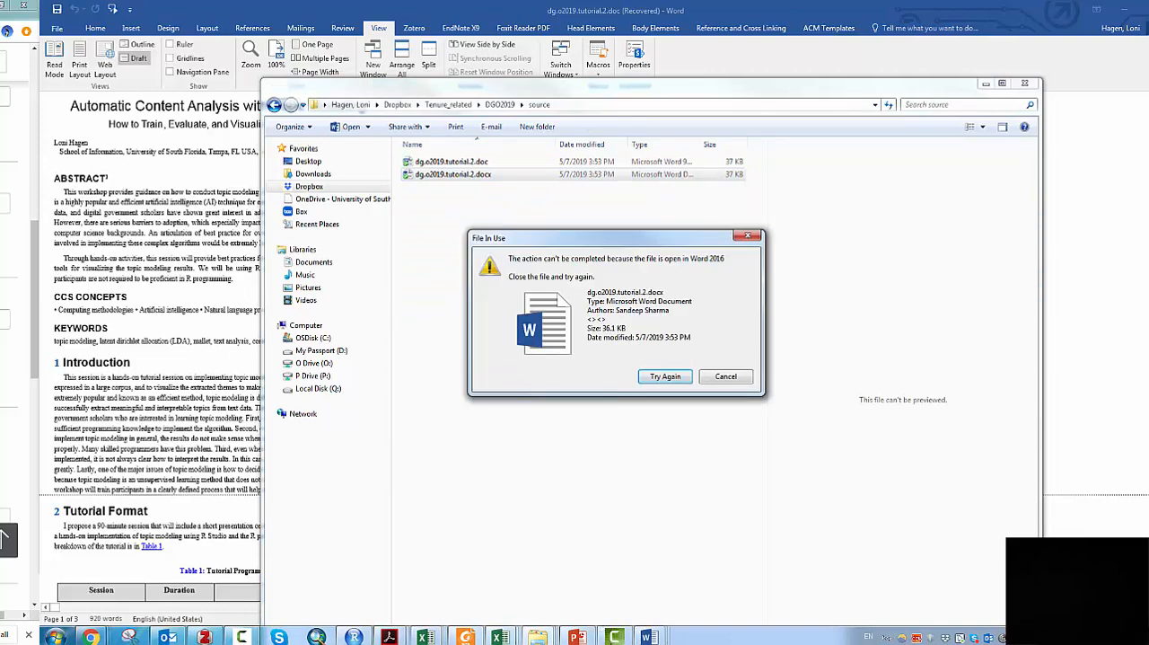
- Close the open Word copy of dg.o2019.tutorial.2 that blocks the file's deletion
mouse_move(648, 635)
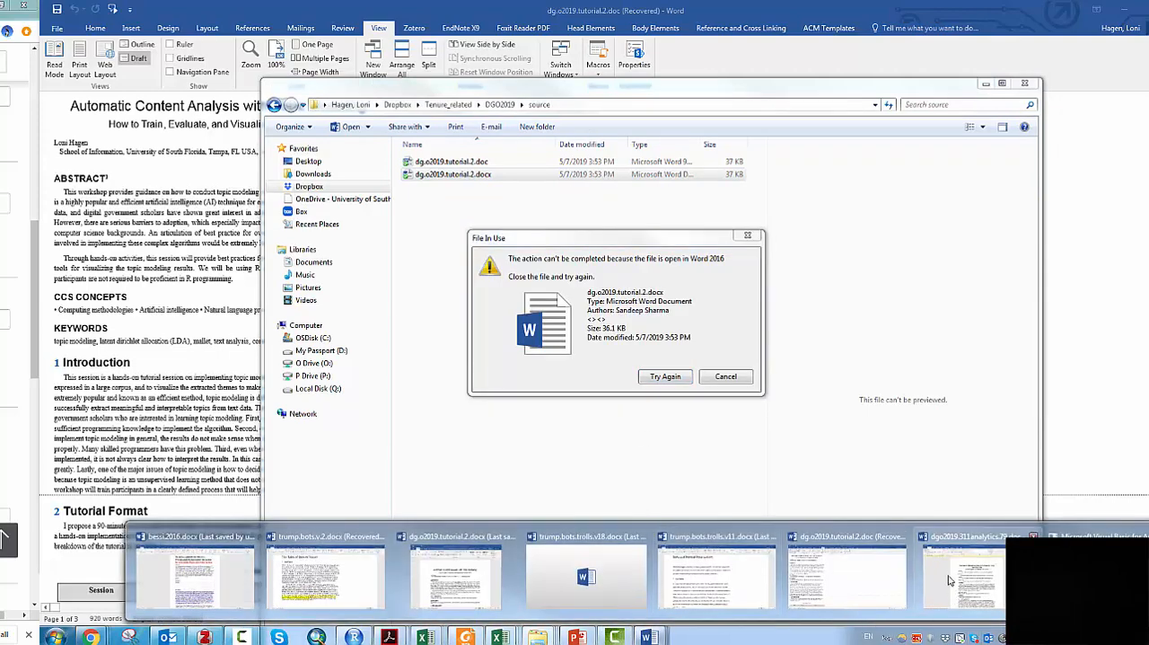
left_click(1068, 575)
left_click(688, 378)
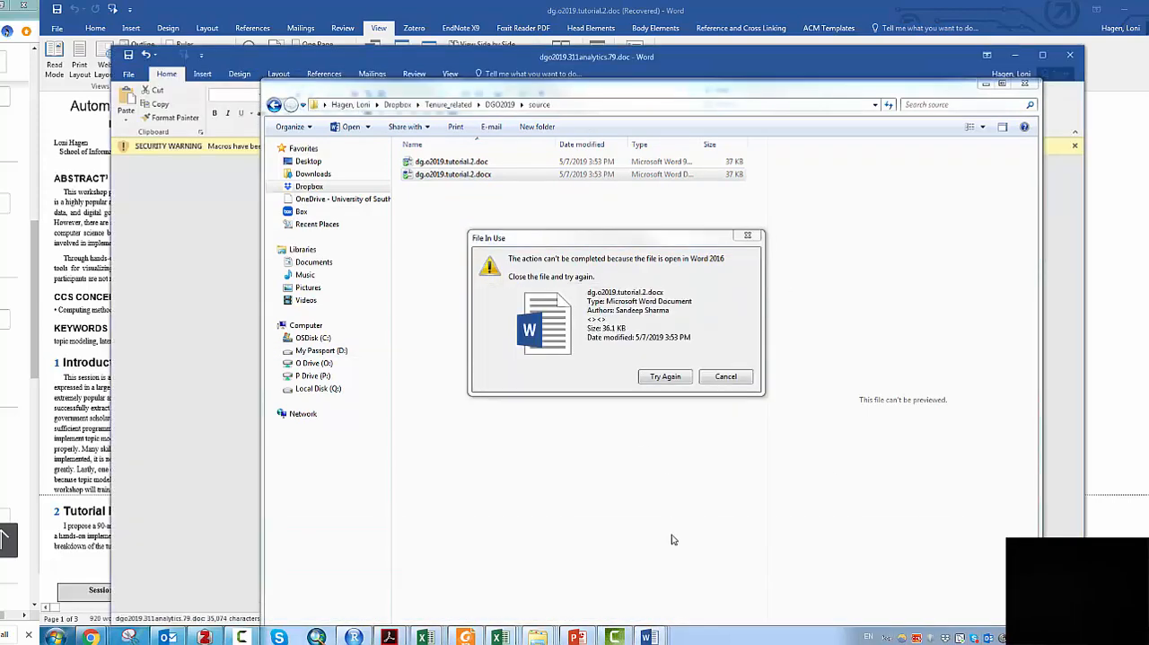
mouse_move(650, 636)
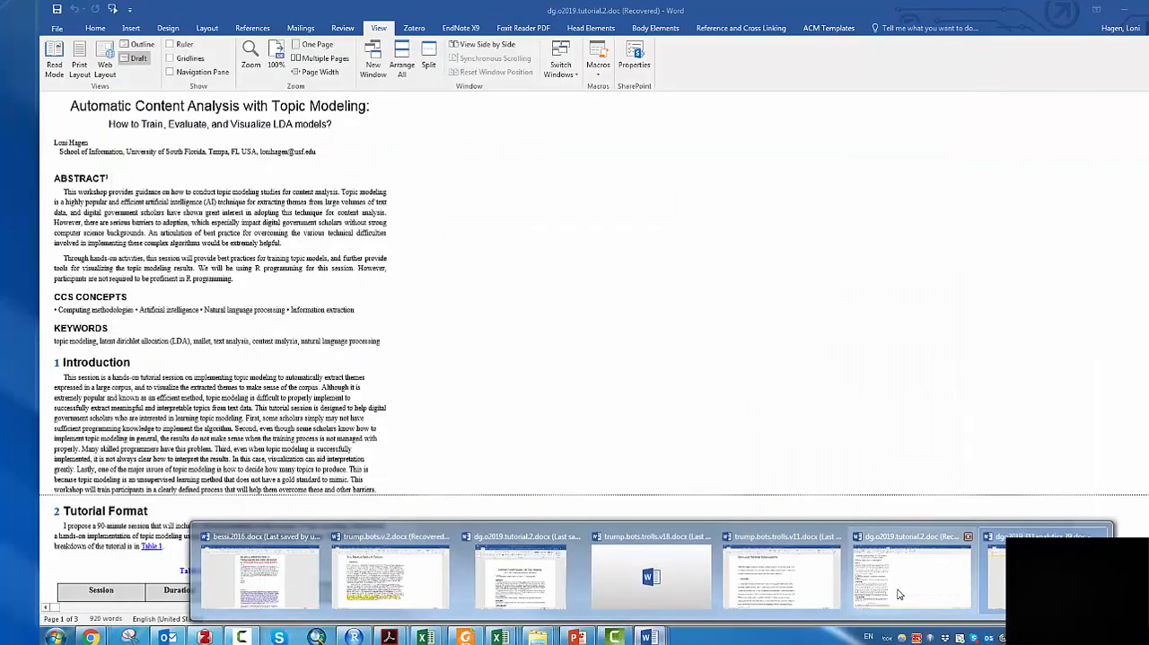
left_click(961, 539)
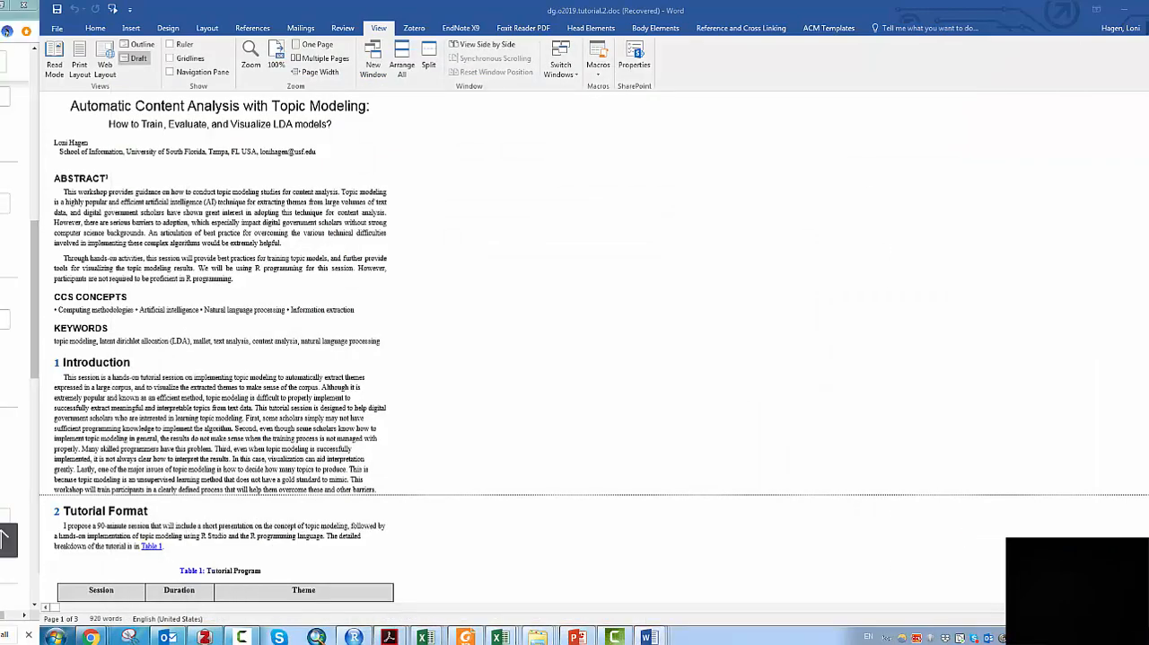
- Return to the source folder and retry deleting dg.o2019.tutorial.2.docx
mouse_move(537, 637)
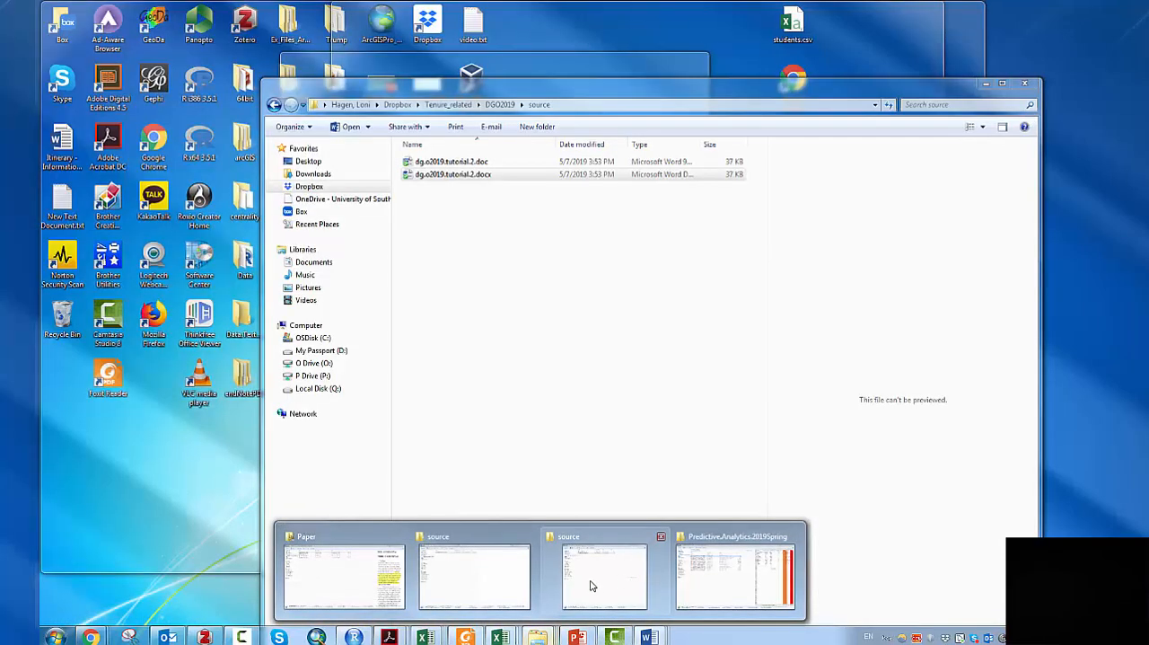
left_click(597, 585)
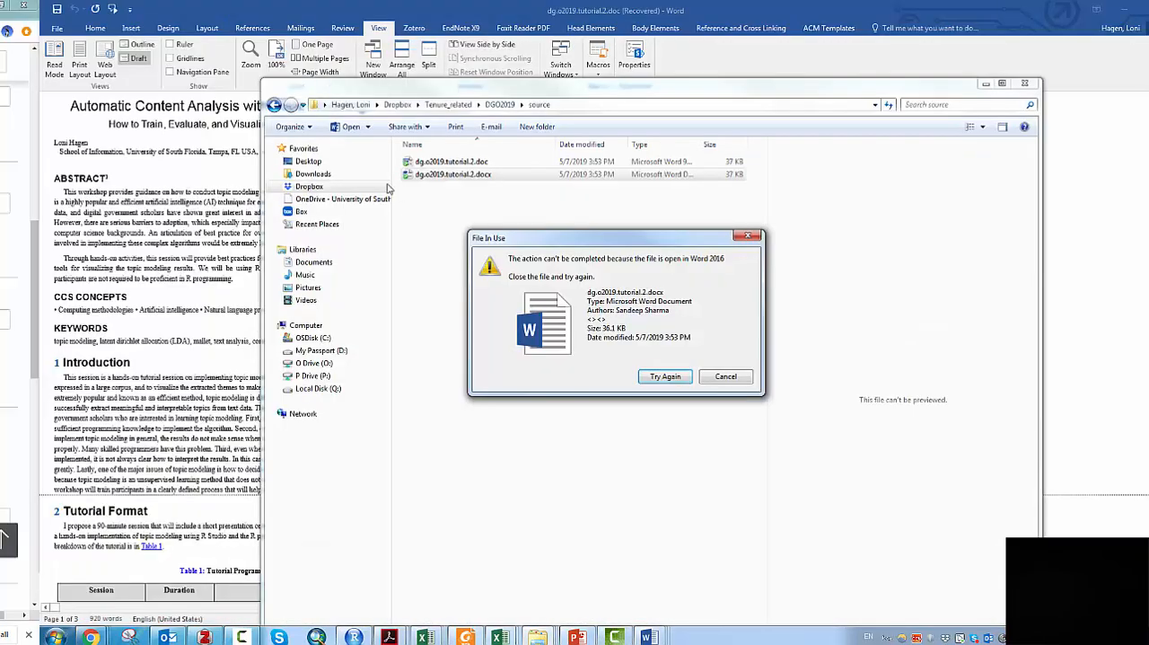
left_click(675, 380)
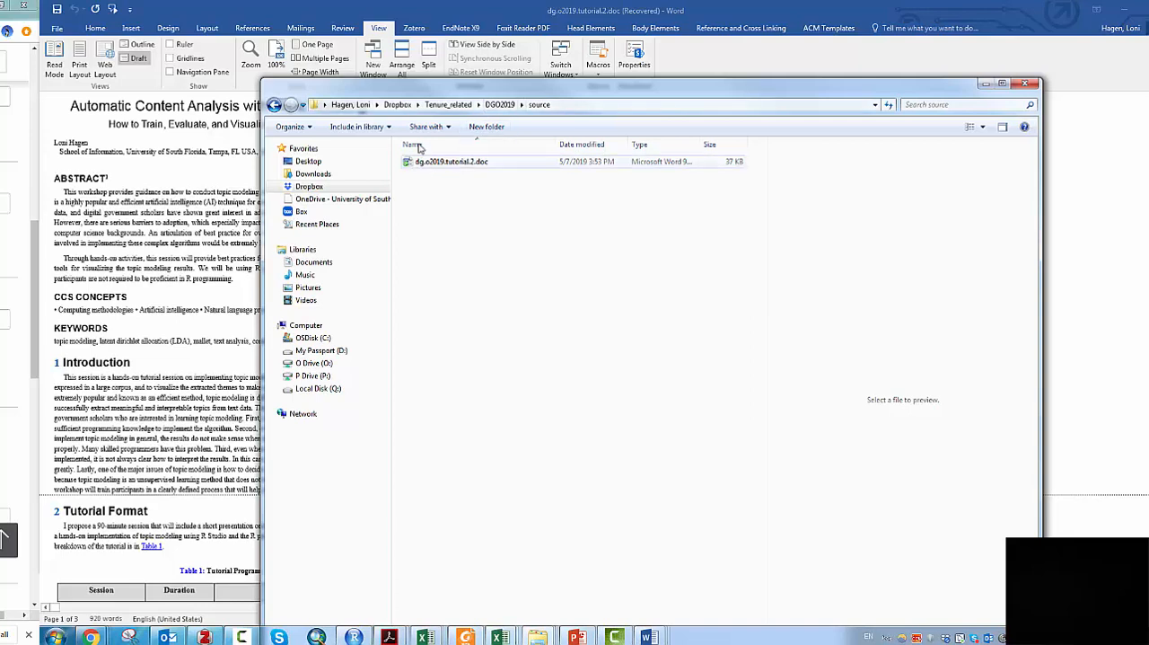
- Check the files inside the pdf and supplements folders of DGO2019
left_click(501, 104)
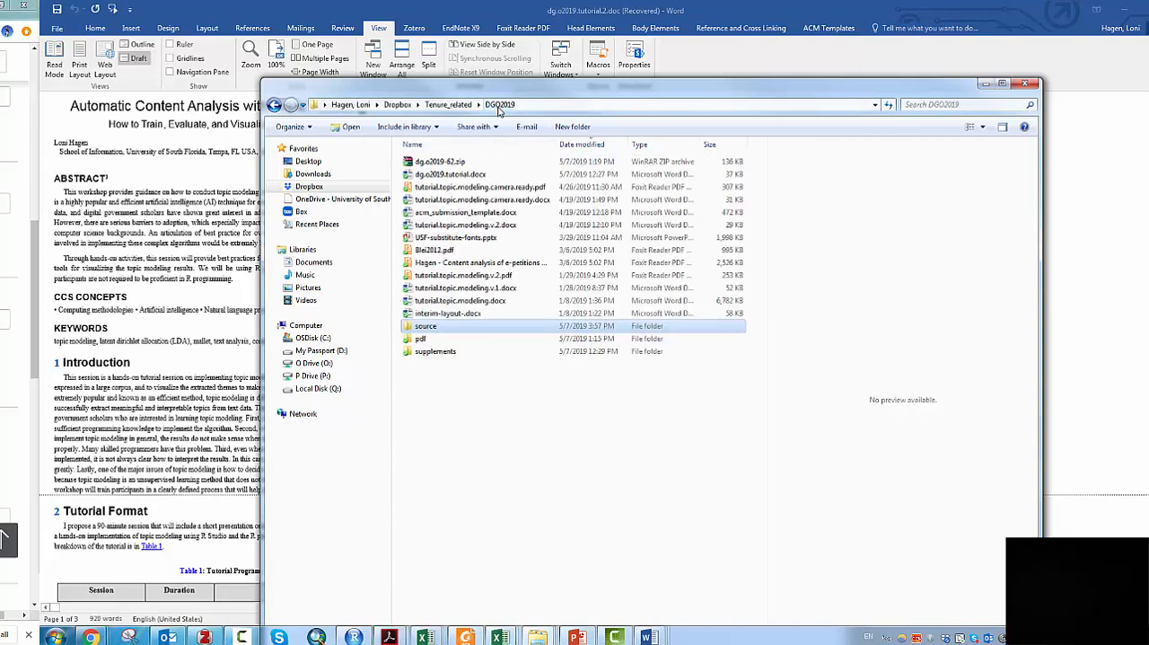
double_click(449, 339)
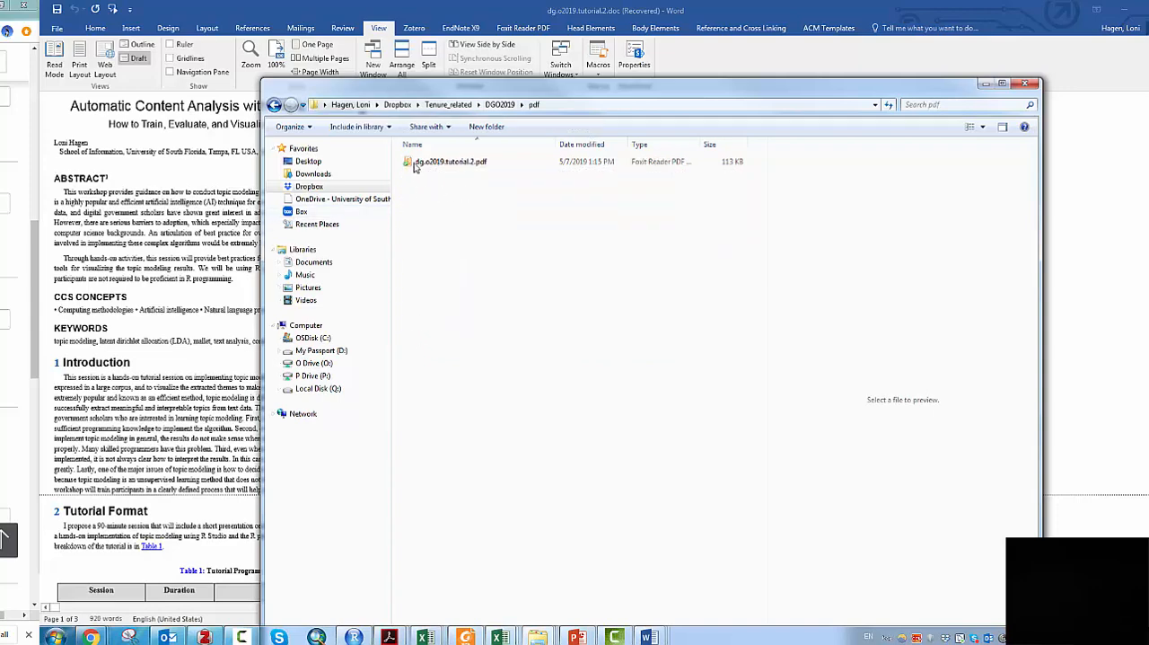
left_click(500, 105)
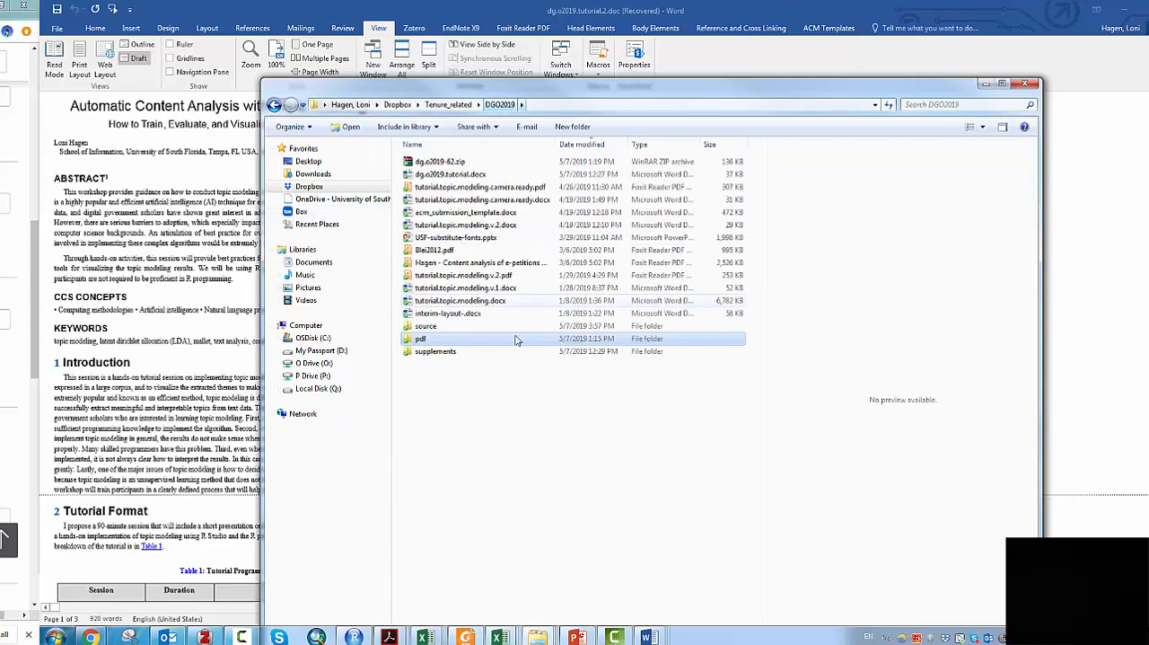
double_click(448, 353)
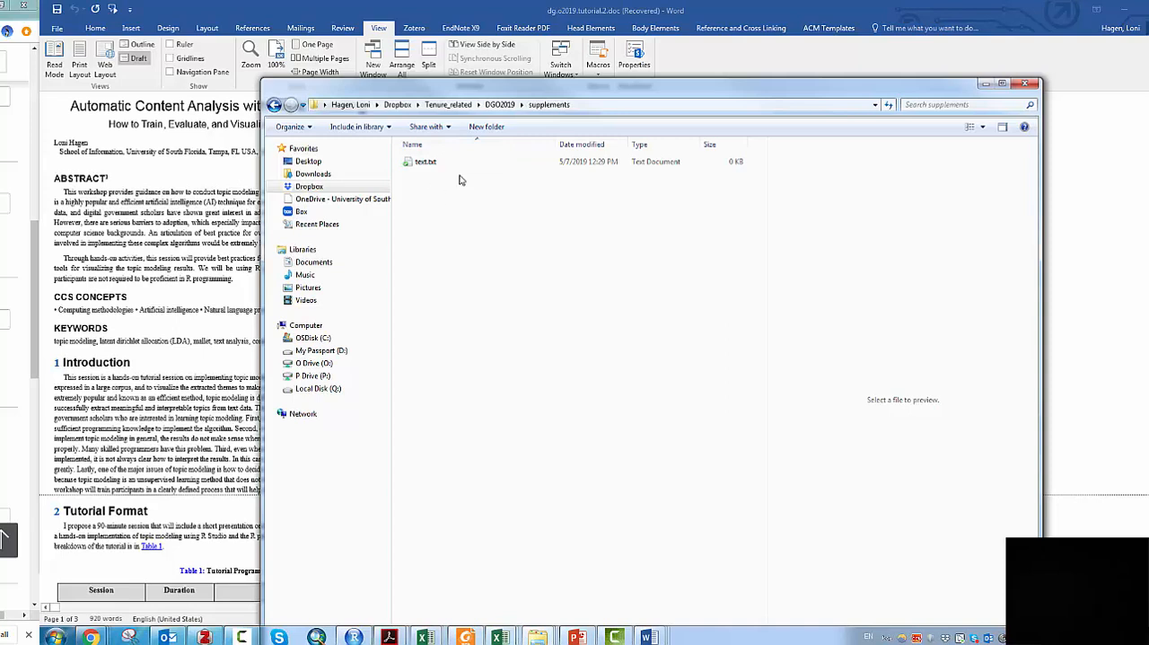
left_click(424, 170)
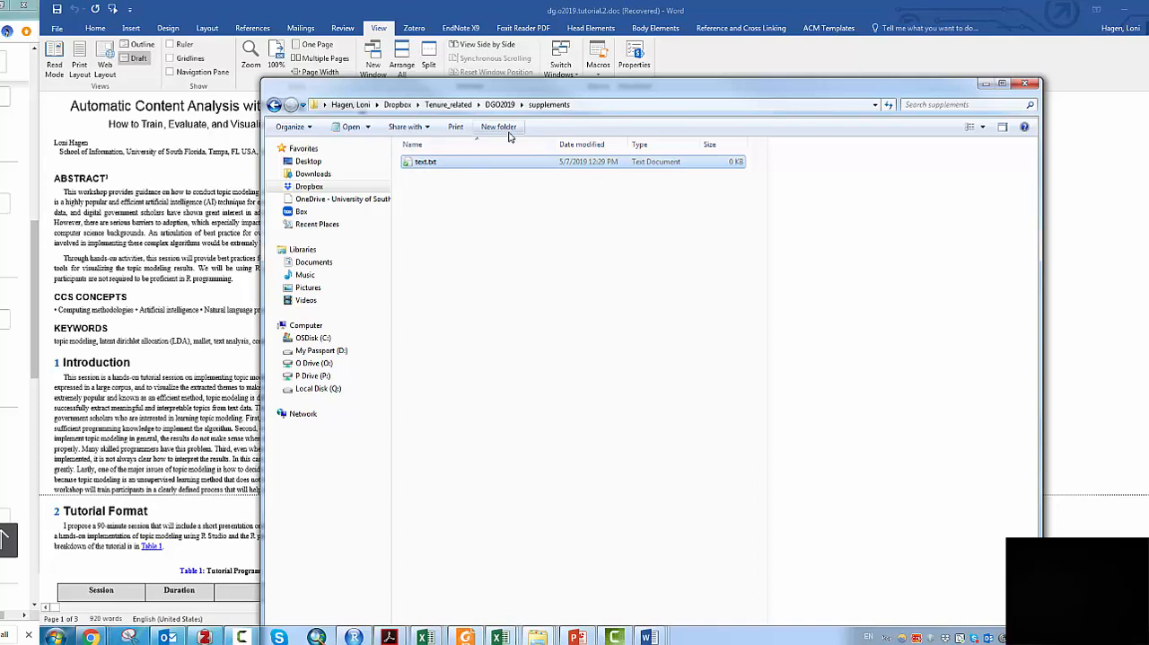
- Compress the source, pdf and supplements folders in DGO2019 together into one zip file
left_click(503, 105)
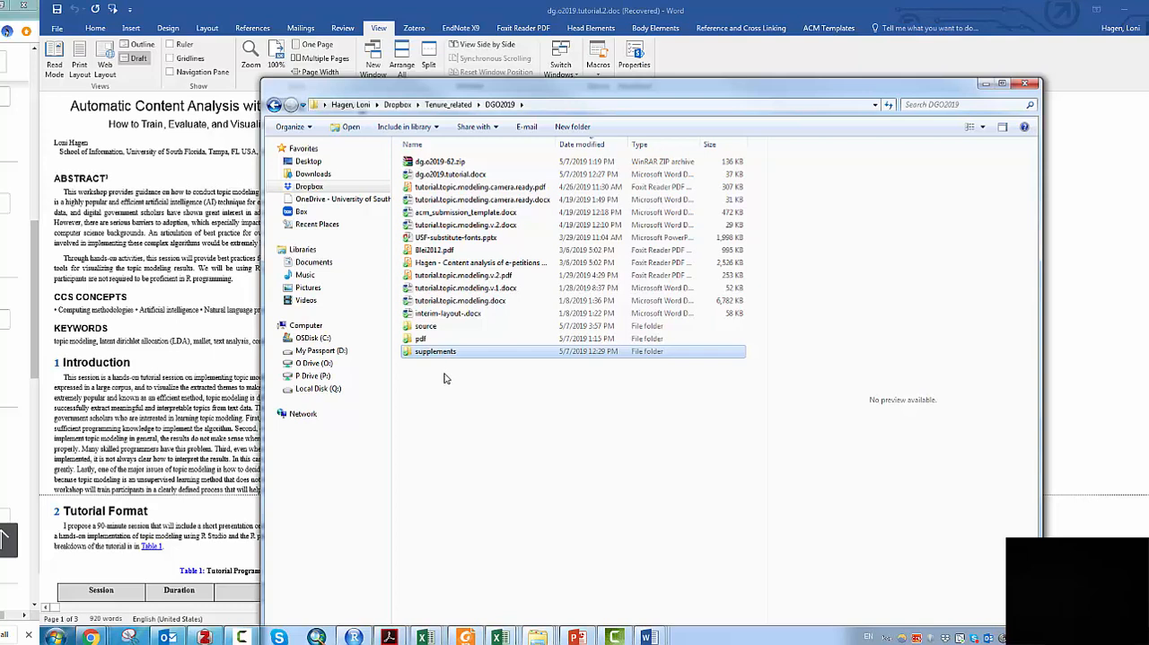
left_click(417, 328)
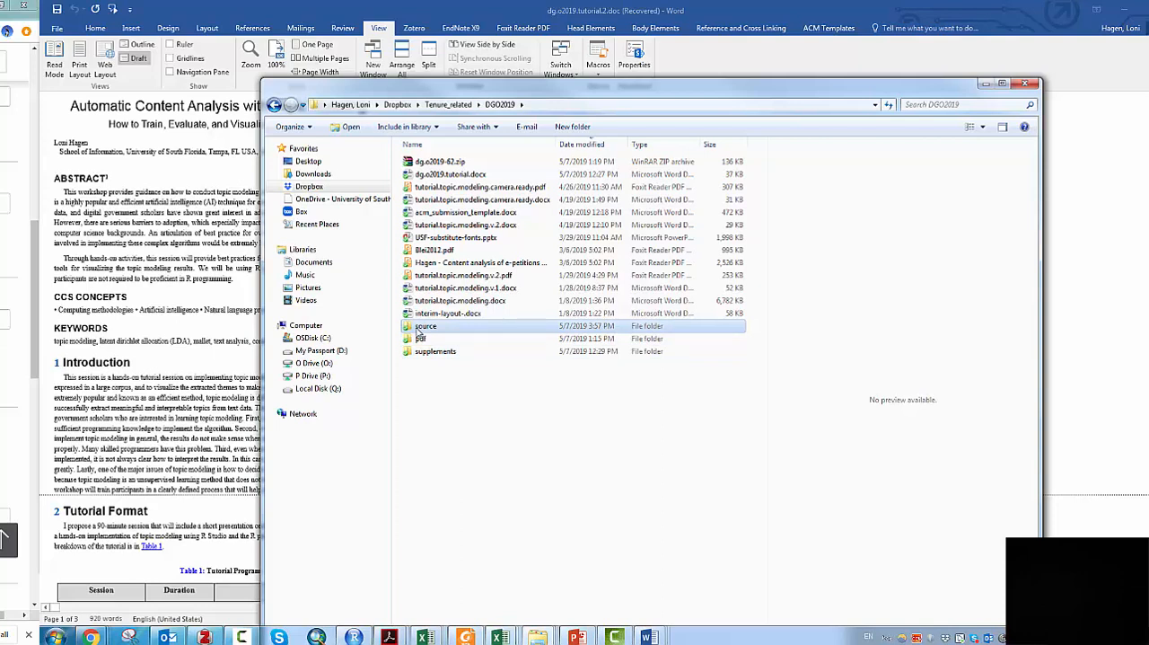
left_click(421, 351, "shift")
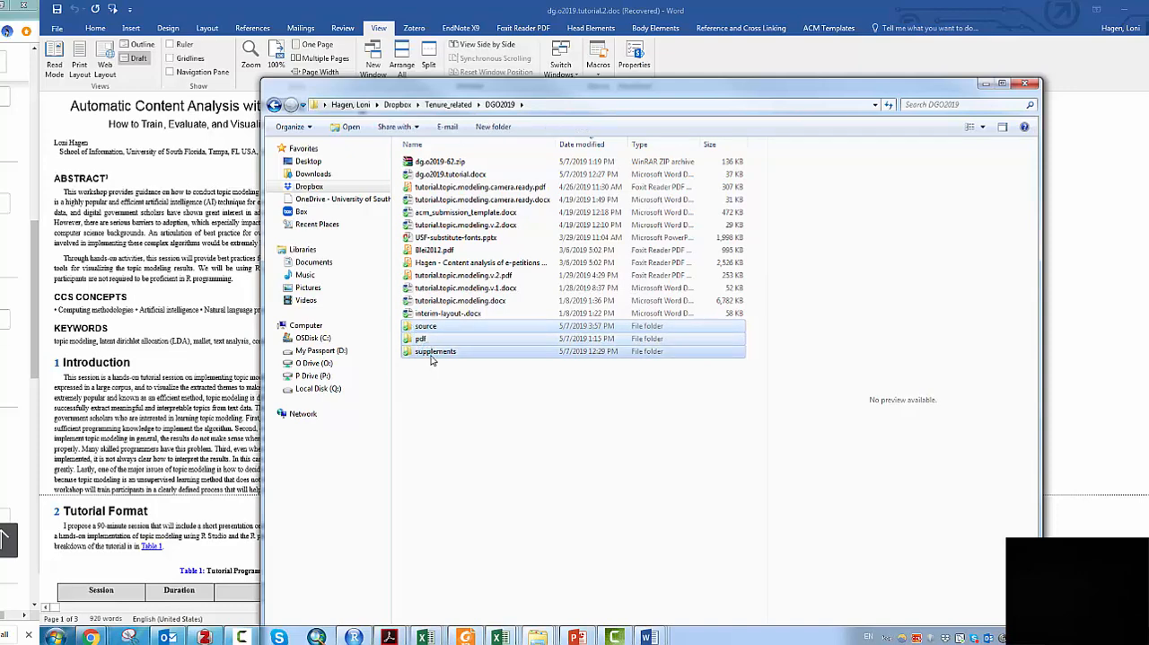
right_click(433, 356)
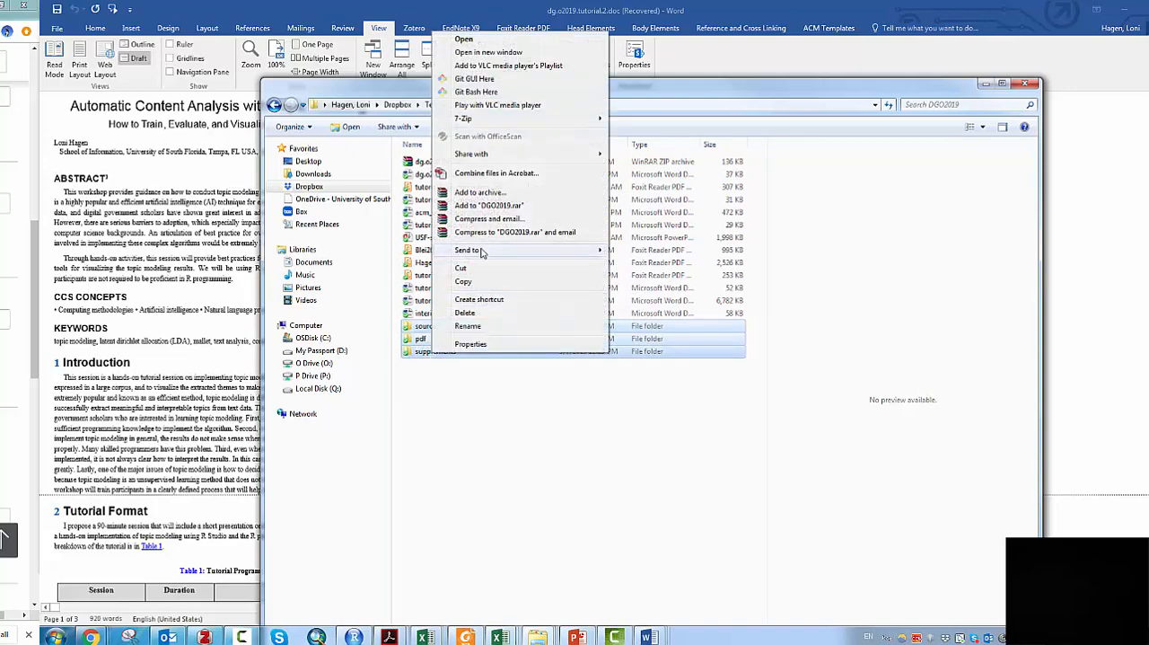
mouse_move(556, 249)
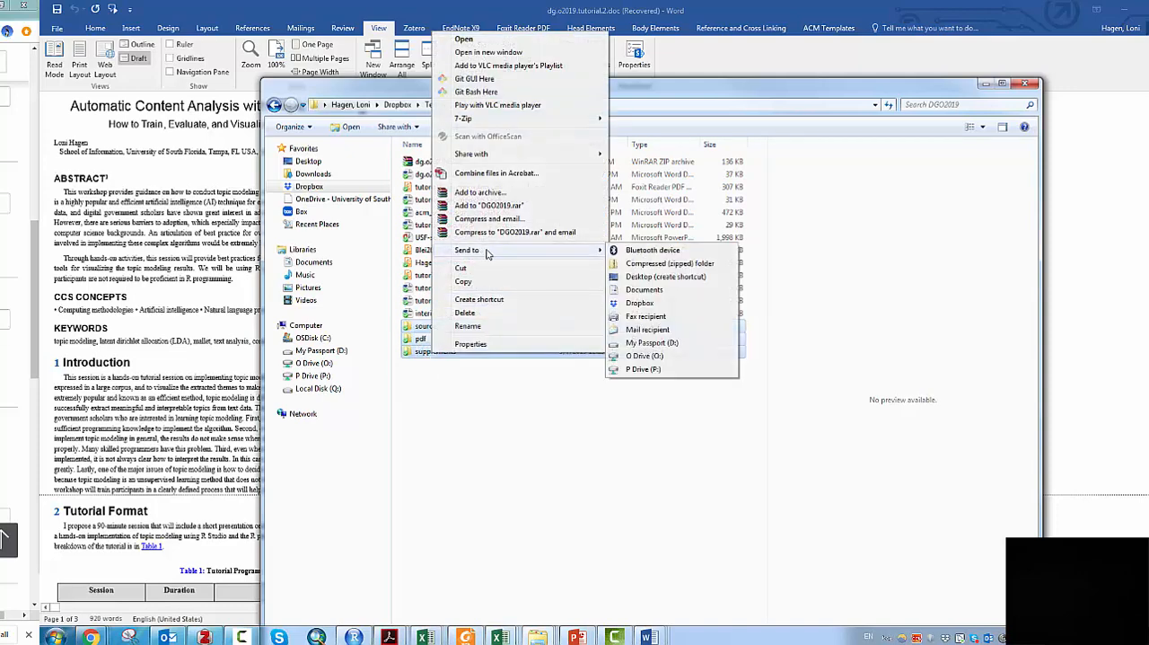
left_click(657, 264)
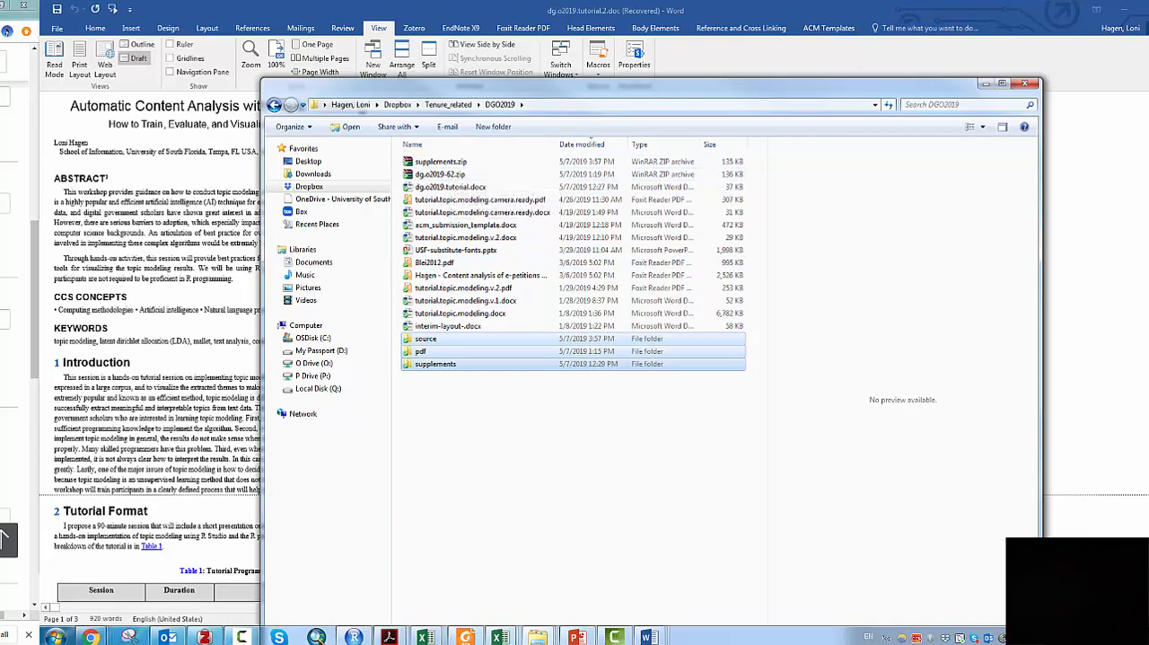
- Switch to Chrome, check the proceeding acronym, paper ID and zip naming rule on the ACM author dashboard, and move its window aside
left_click(90, 636)
left_click(93, 601)
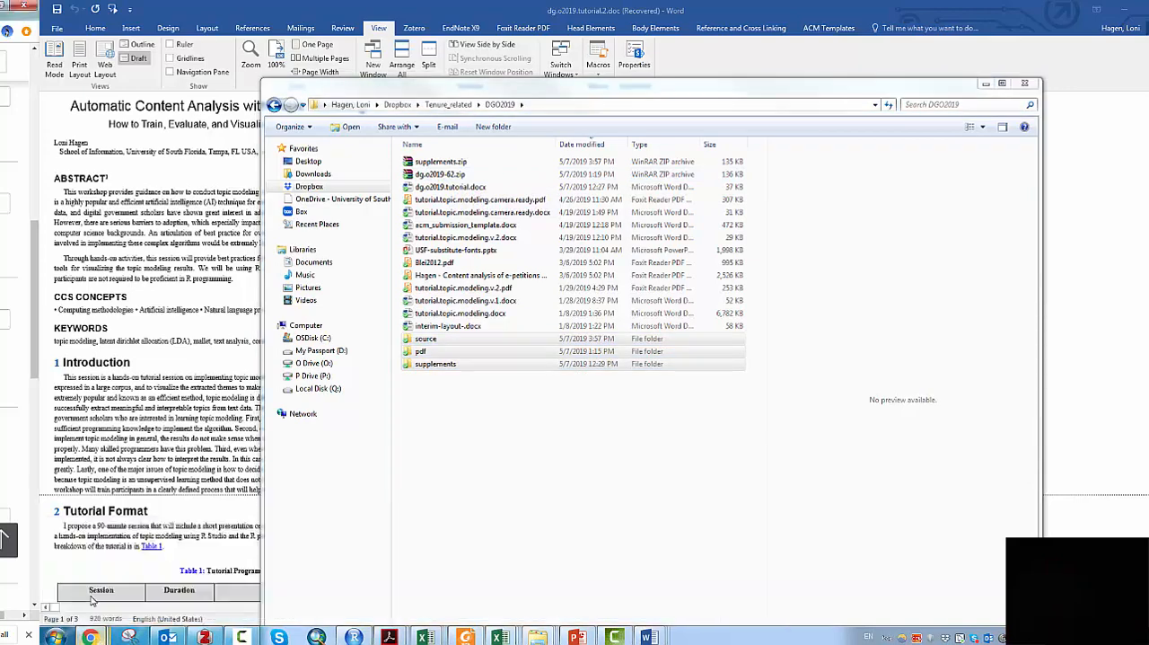
mouse_move(82, 637)
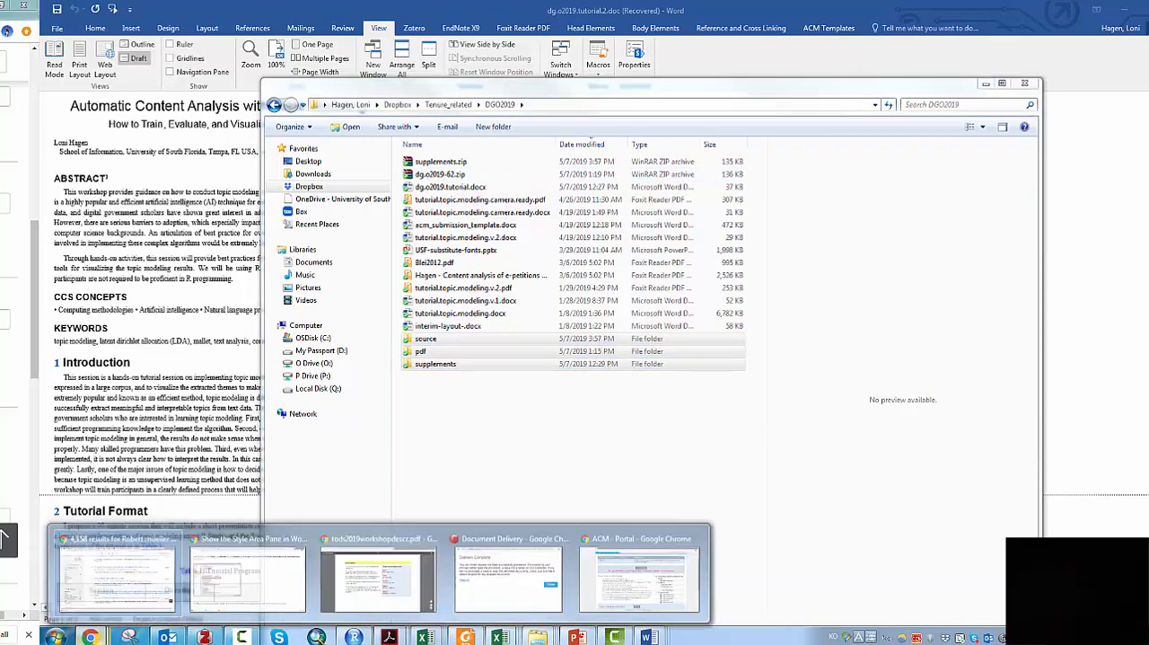
mouse_move(261, 590)
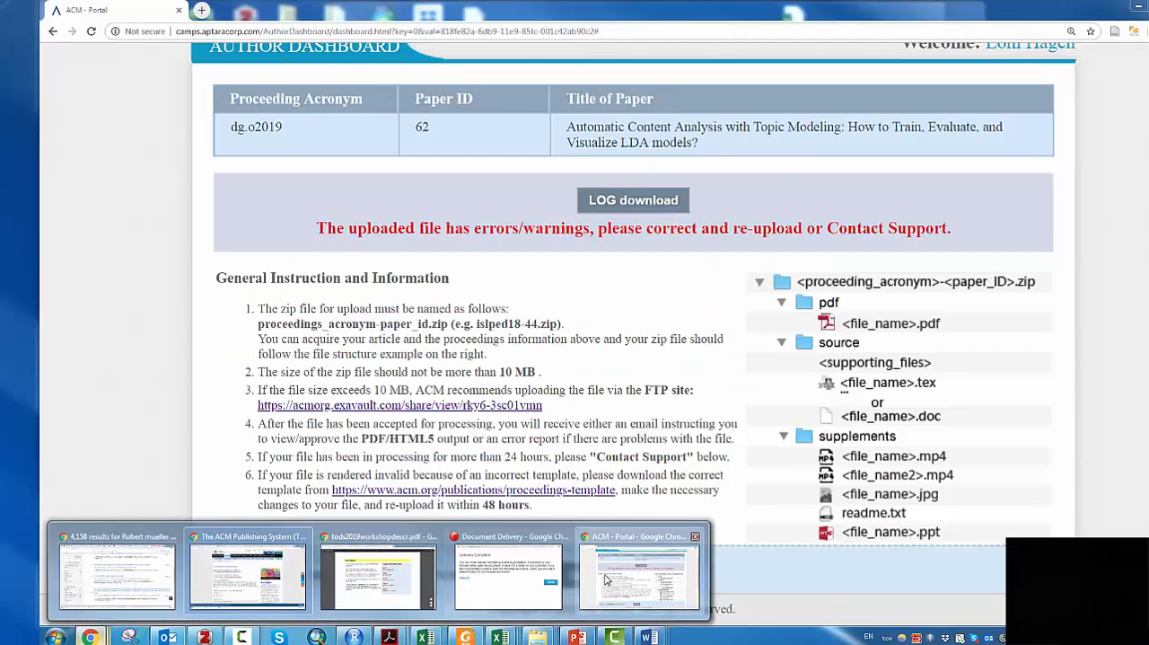
left_click(606, 579)
scroll(476, 274, "up", 2)
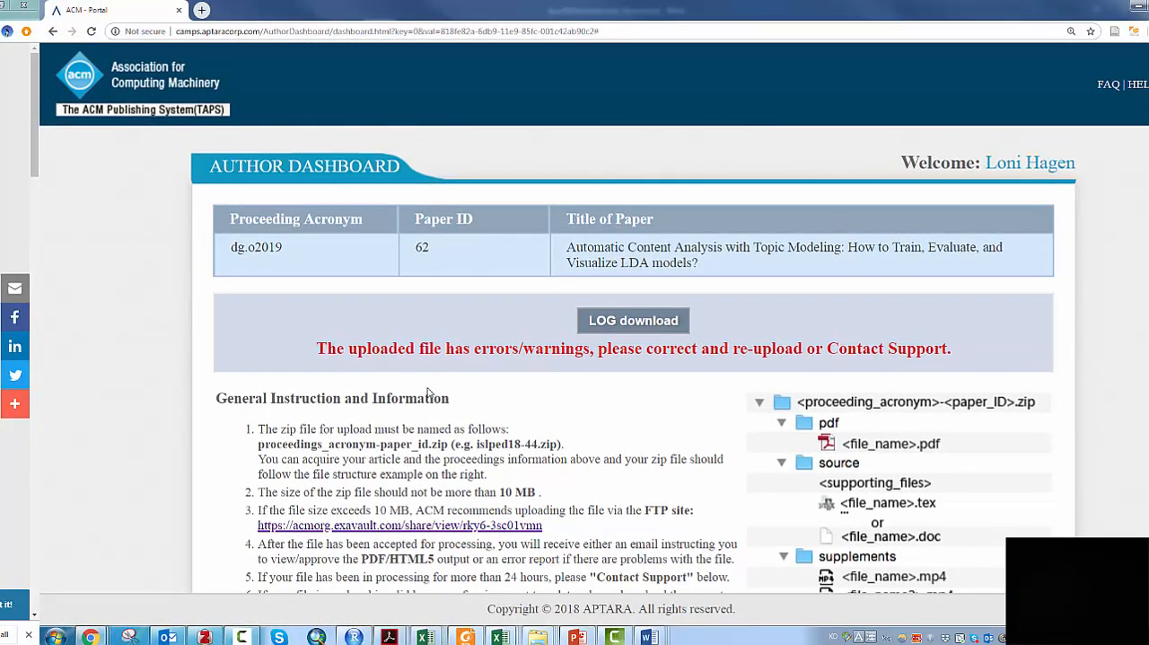
scroll(454, 449, "down", 1)
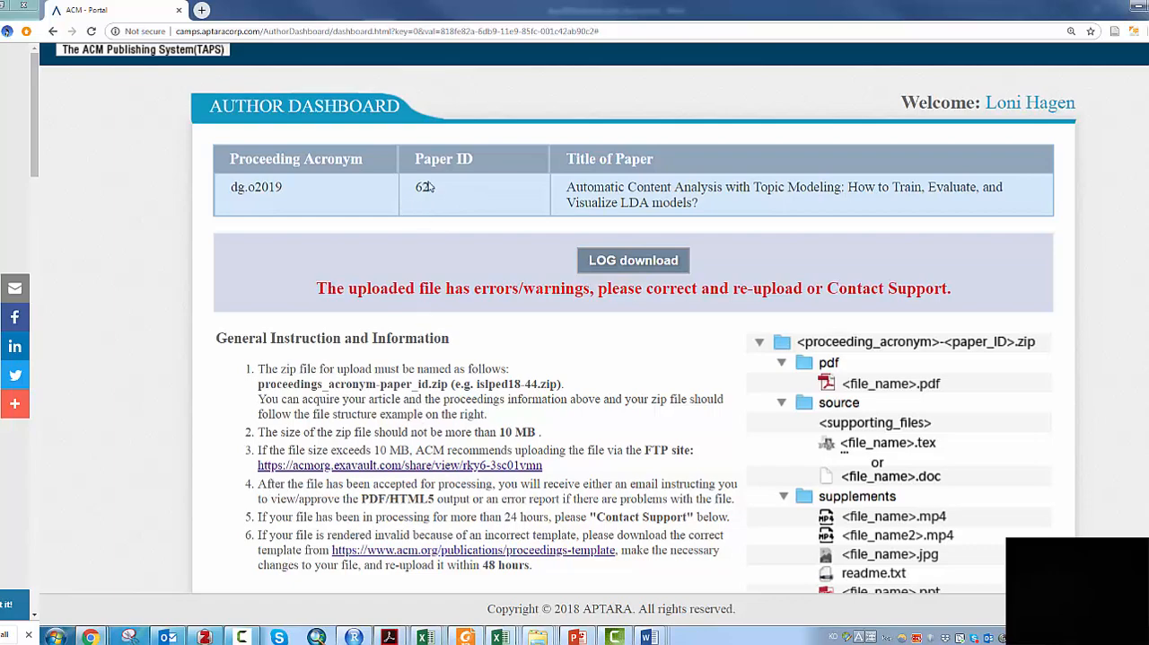
left_click_drag(703, 10, 671, 196)
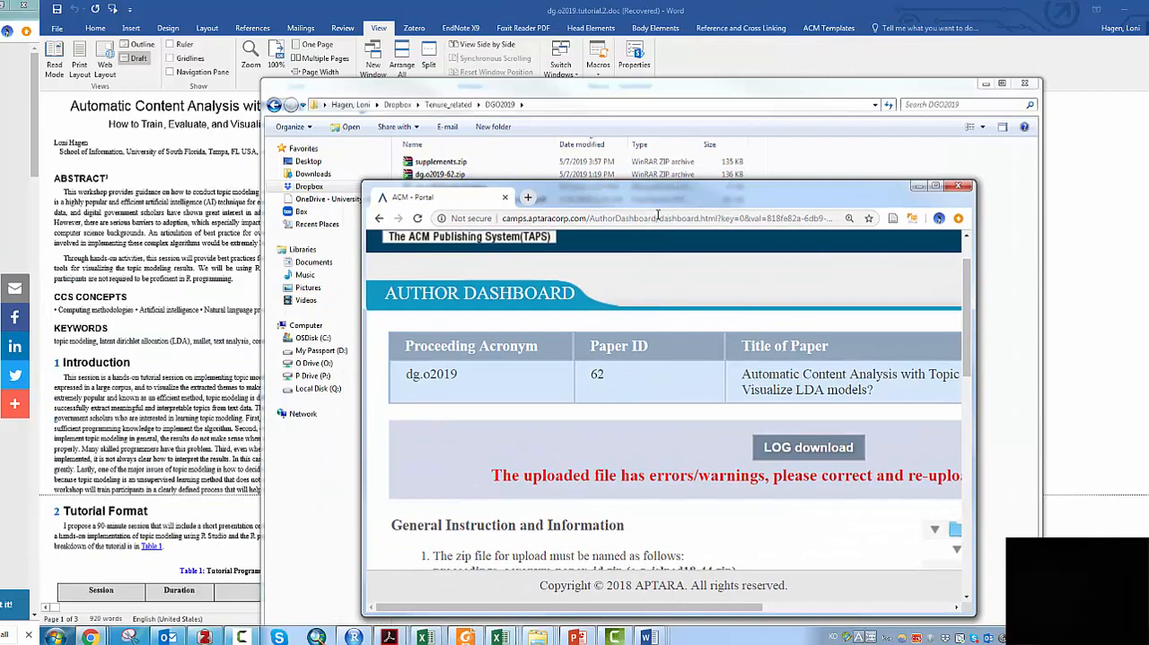
left_click_drag(660, 197, 0, 225)
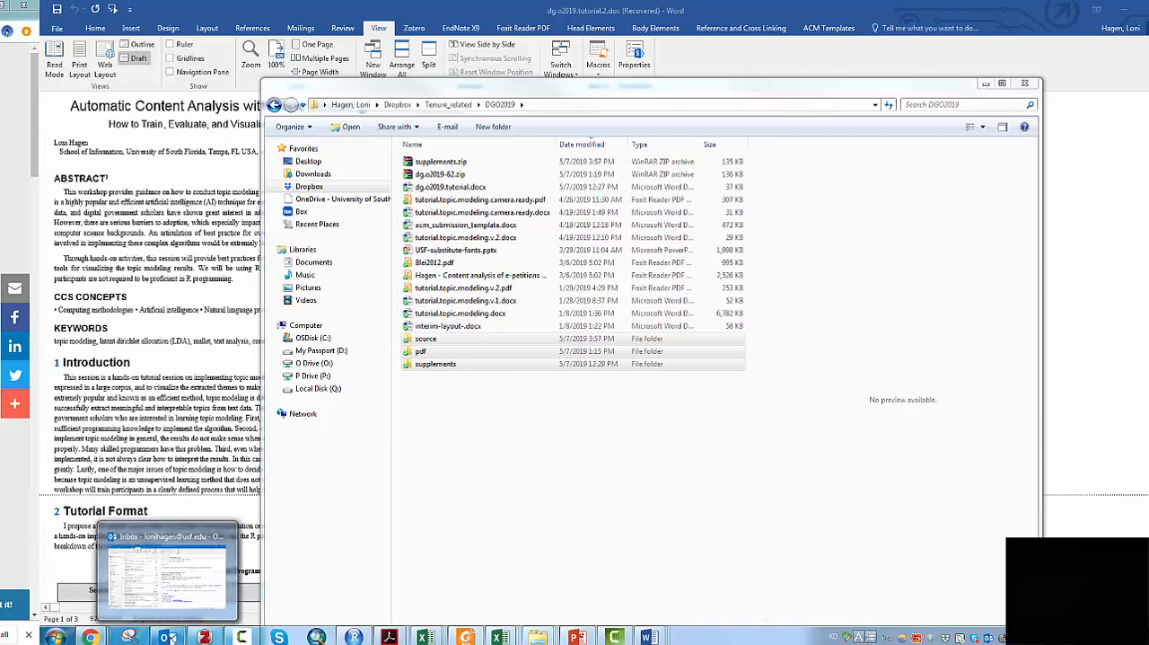
- Switch to Outlook and open the ACM upload notification for the topic modeling paper in the Conference folder
left_click(167, 636)
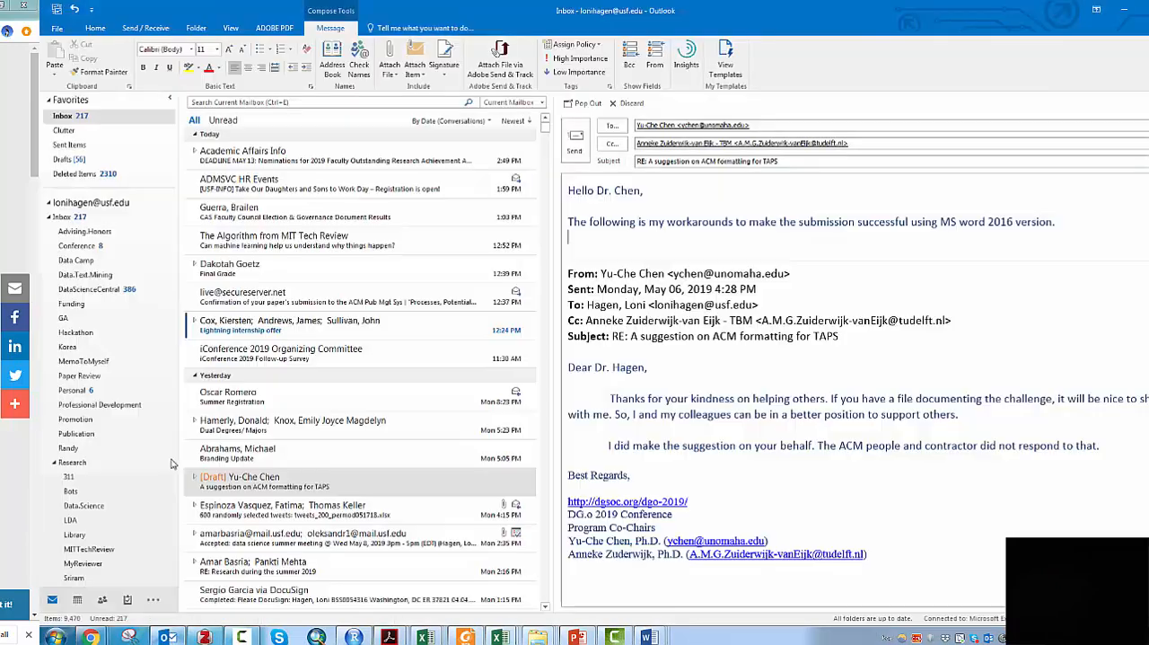
left_click(98, 247)
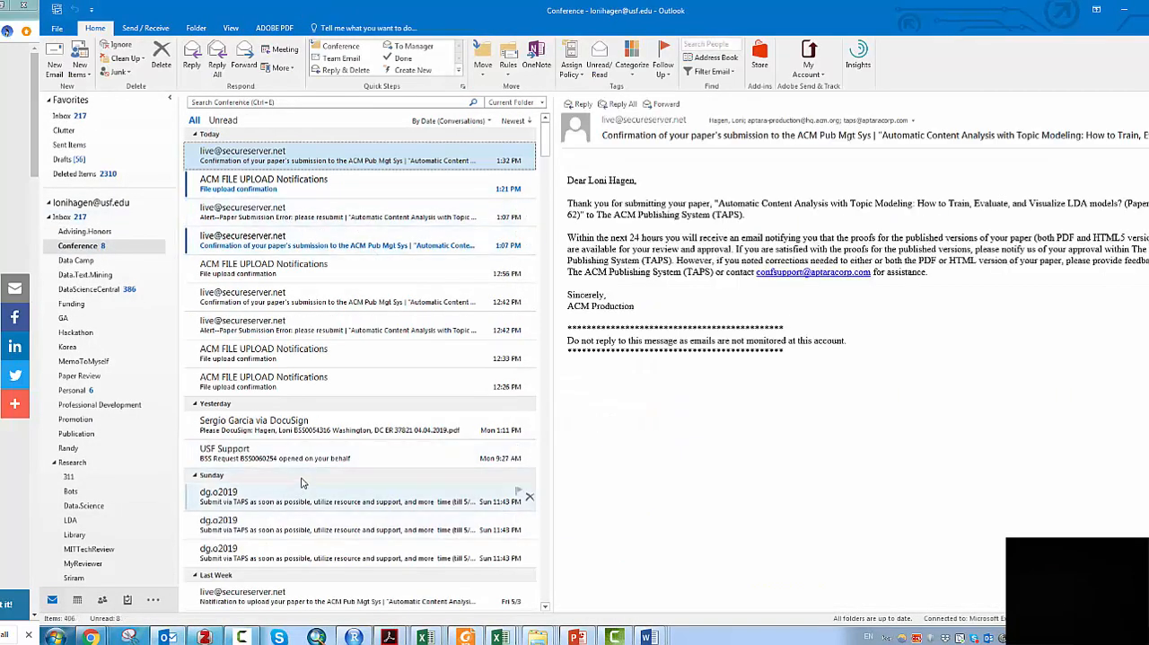
scroll(304, 483, "down", 2)
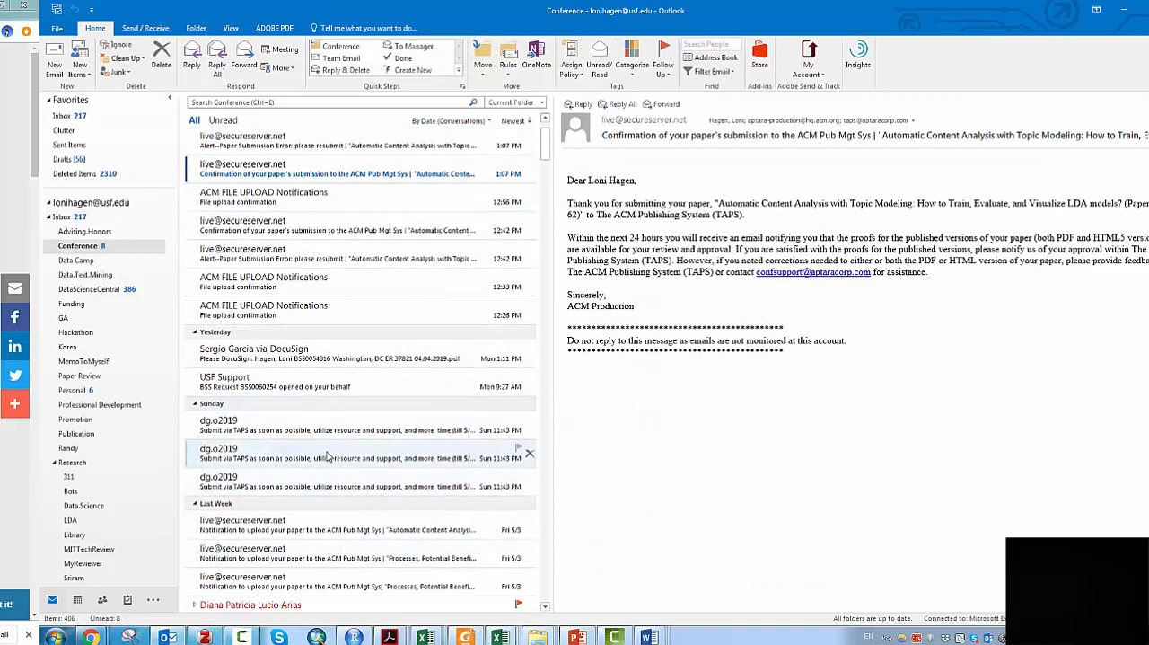
left_click(328, 456)
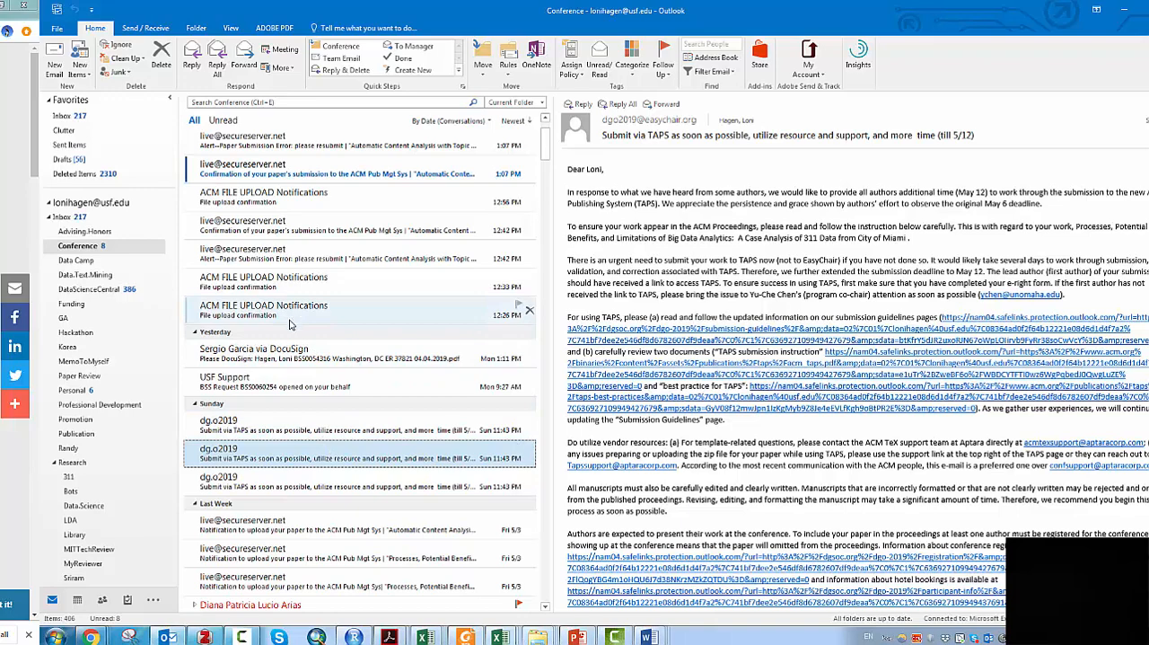
scroll(275, 473, "down", 1)
scroll(276, 472, "down", 2)
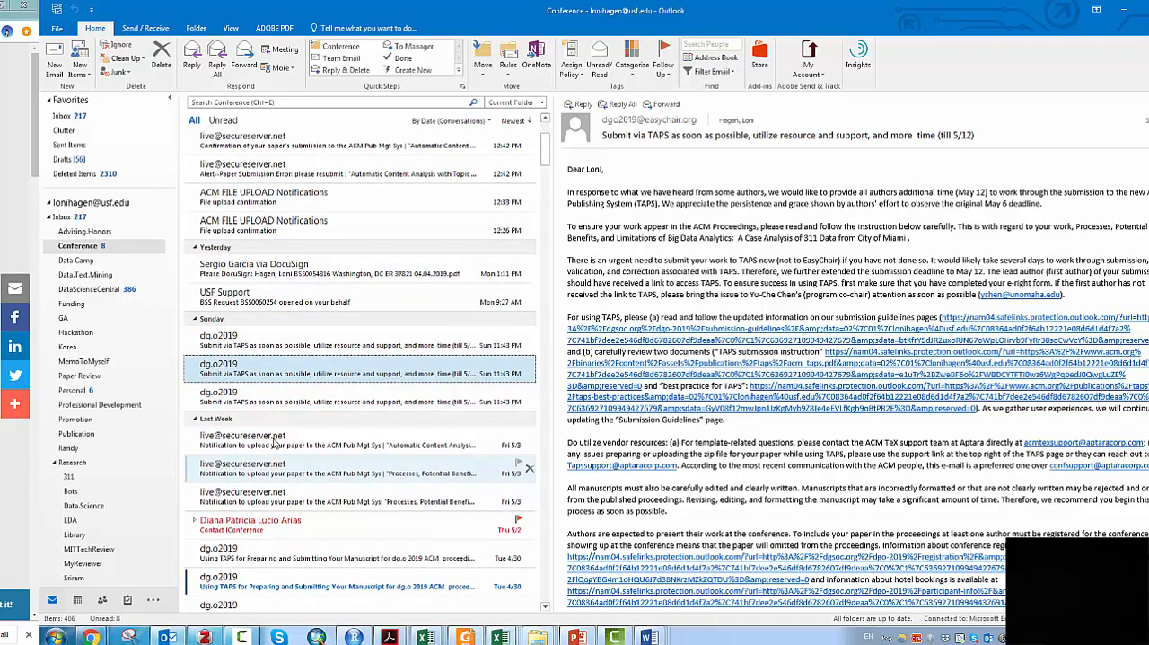
left_click(278, 440)
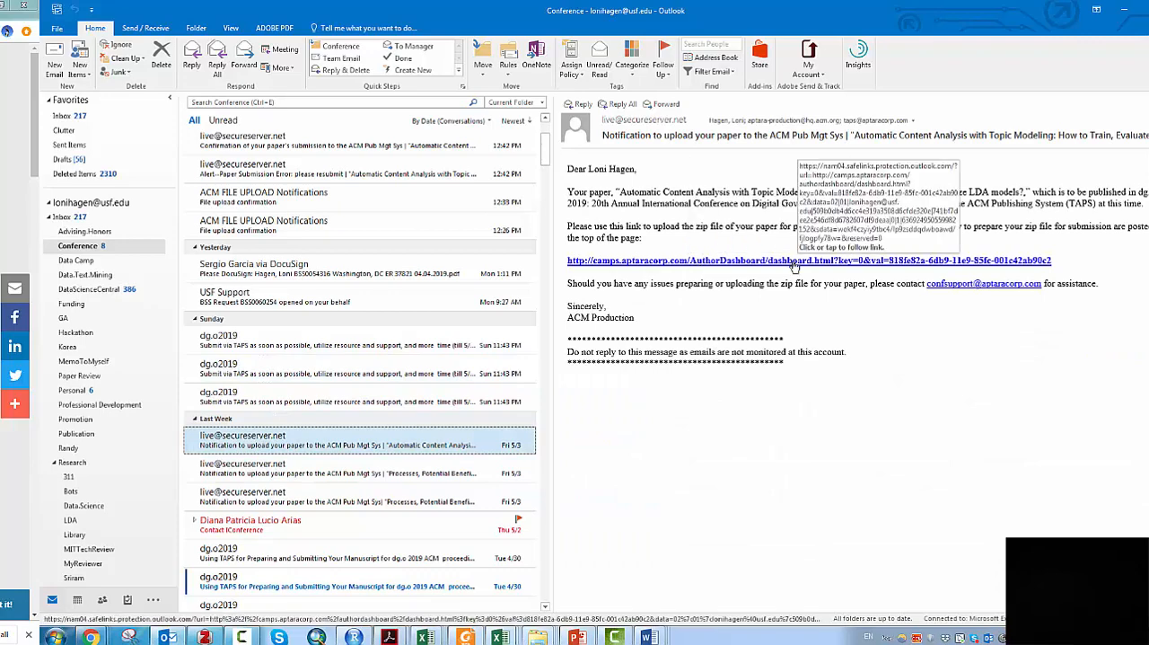
- Follow the author dashboard link in the email and review the submission status, zip instructions, folder structure and Contact Support form
left_click(795, 266, "ctrl")
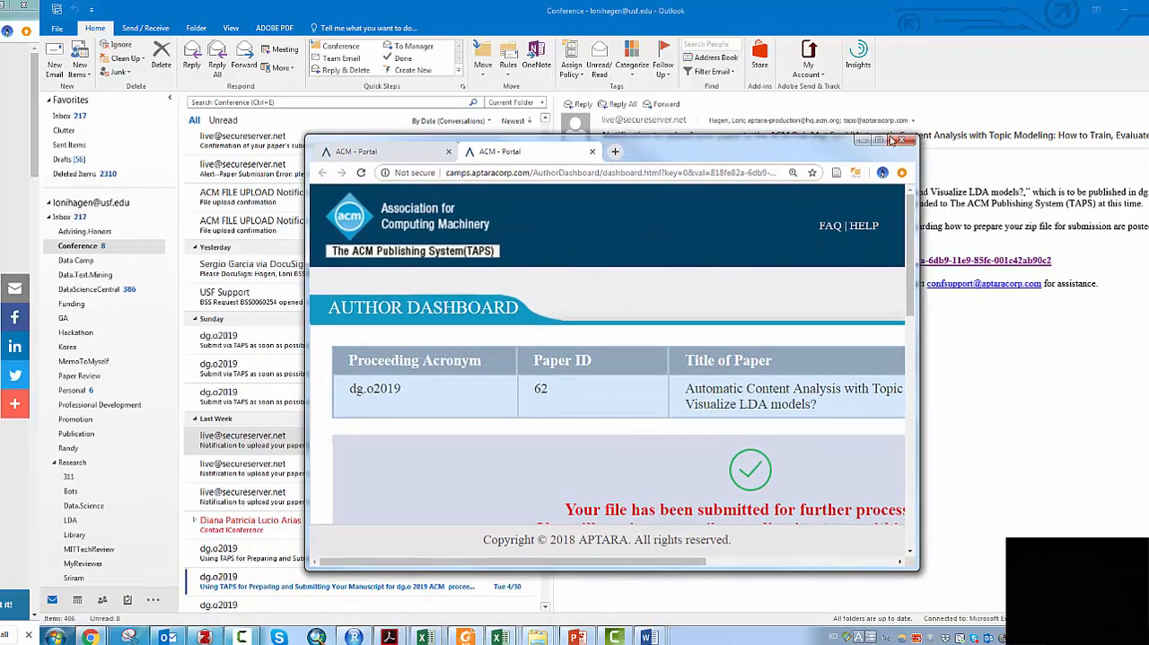
left_click(878, 140)
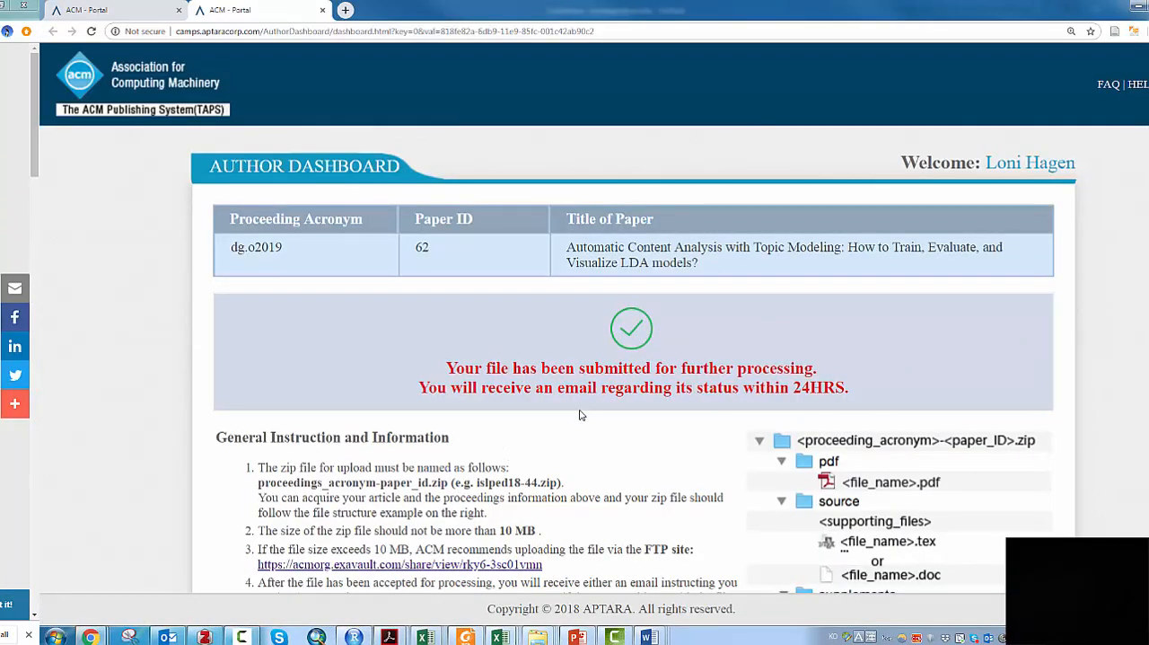
scroll(481, 391, "down", 1)
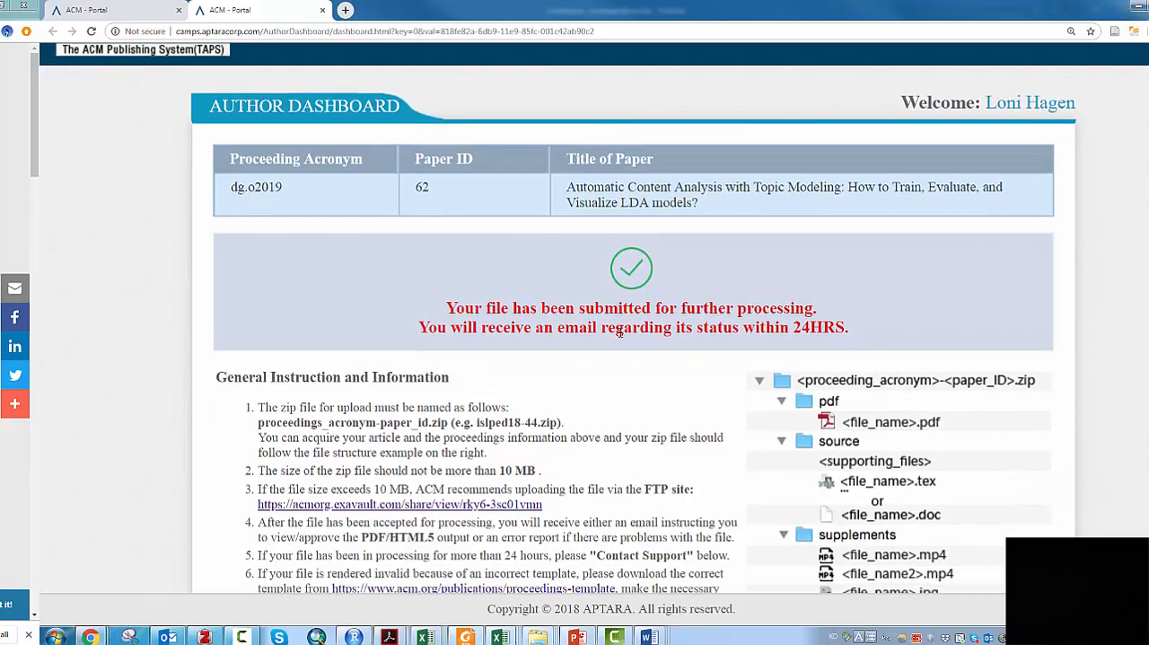
scroll(523, 391, "down", 1)
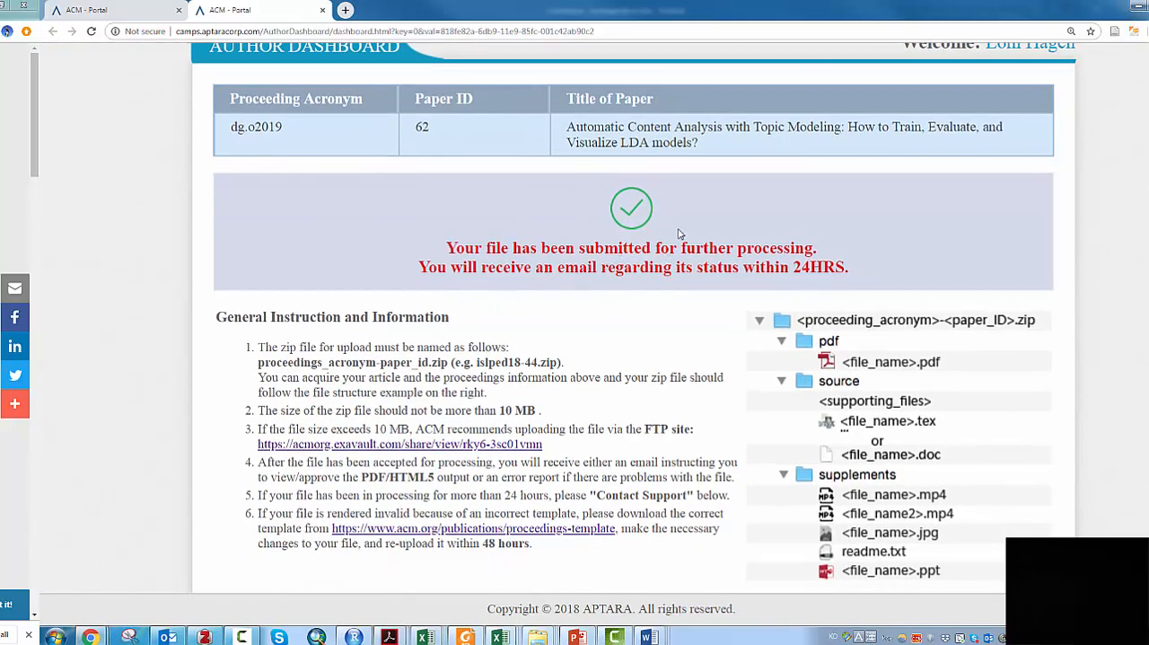
scroll(422, 461, "down", 1)
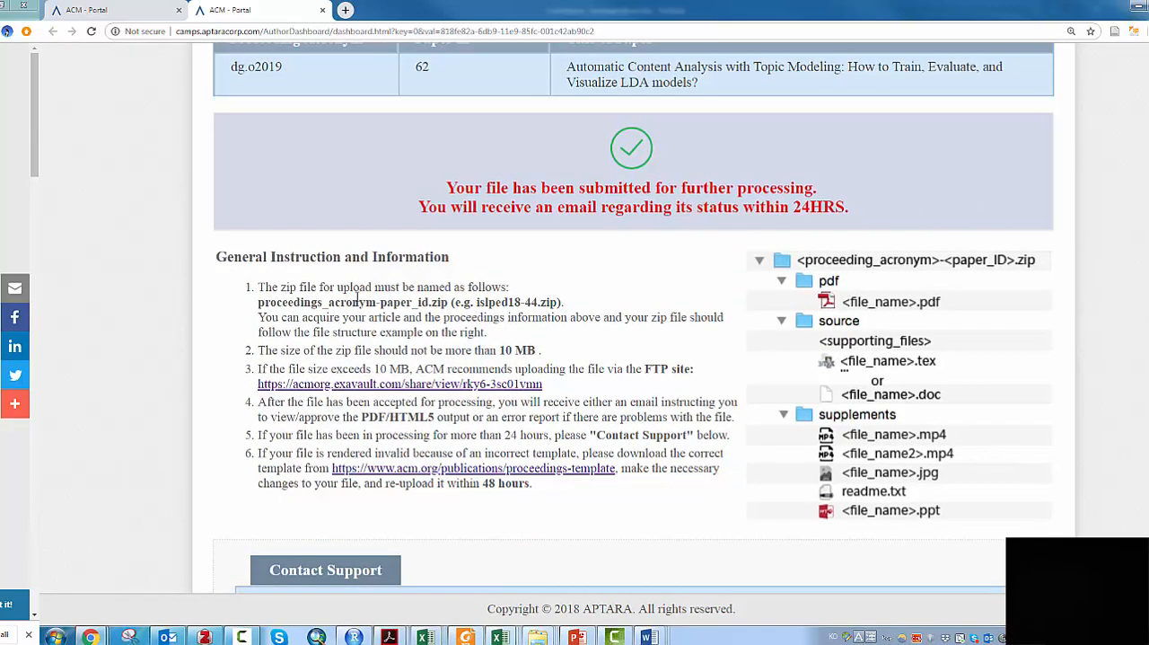
scroll(476, 359, "down", 2)
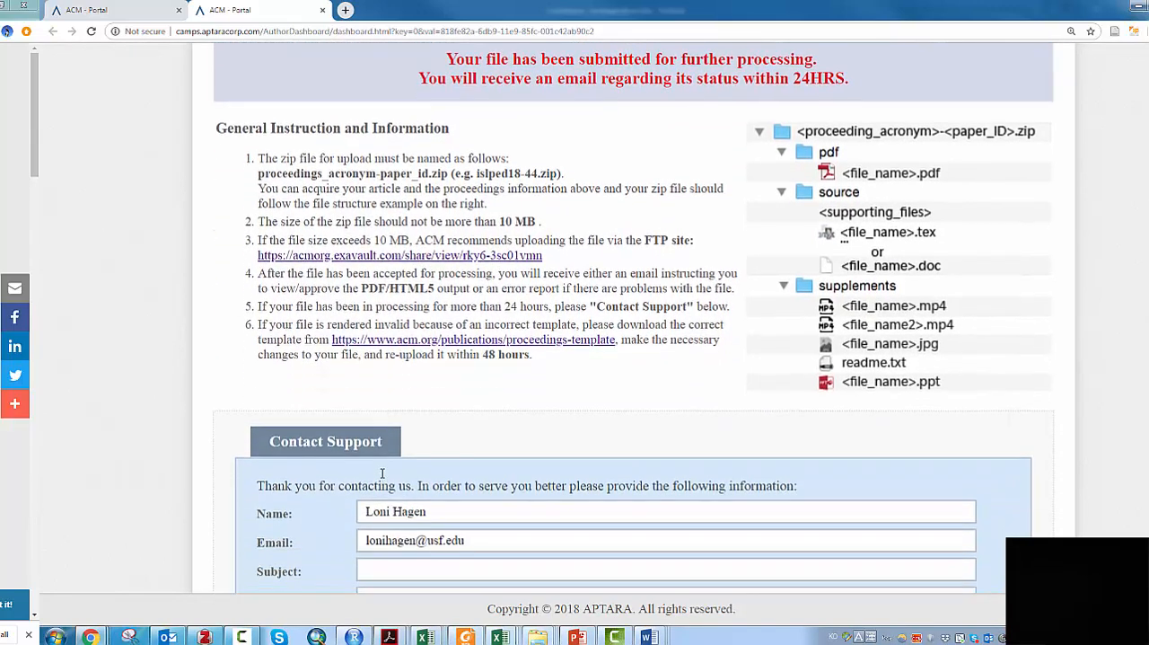
scroll(501, 491, "down", 1)
scroll(513, 526, "down", 2)
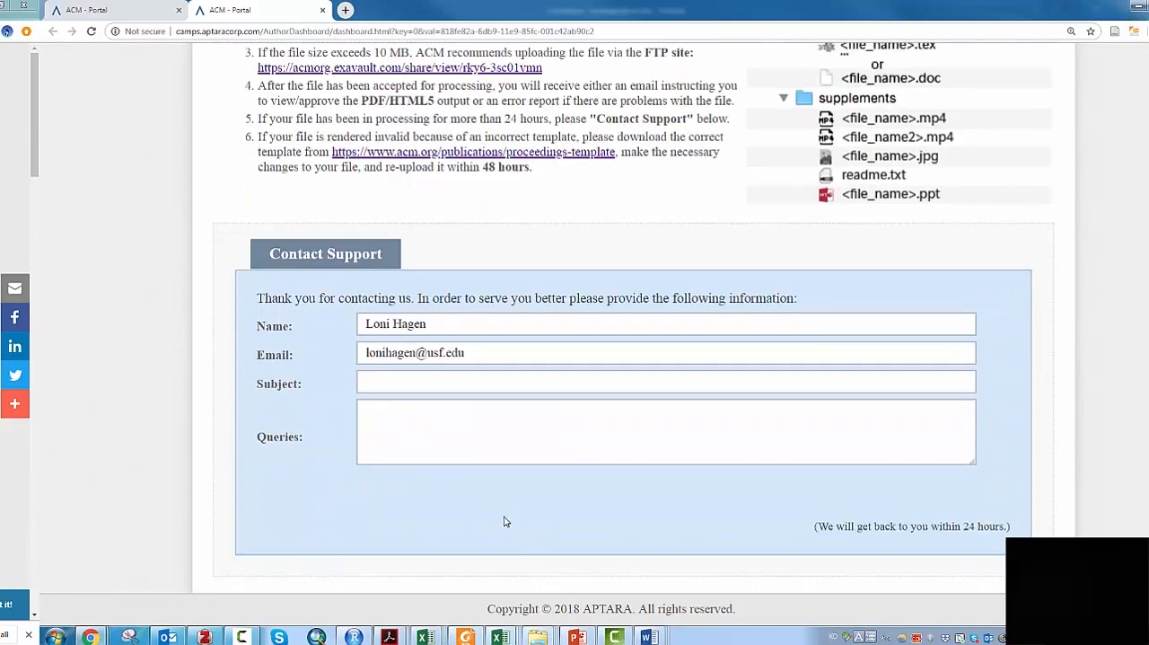
scroll(520, 504, "up", 4)
scroll(521, 504, "up", 5)
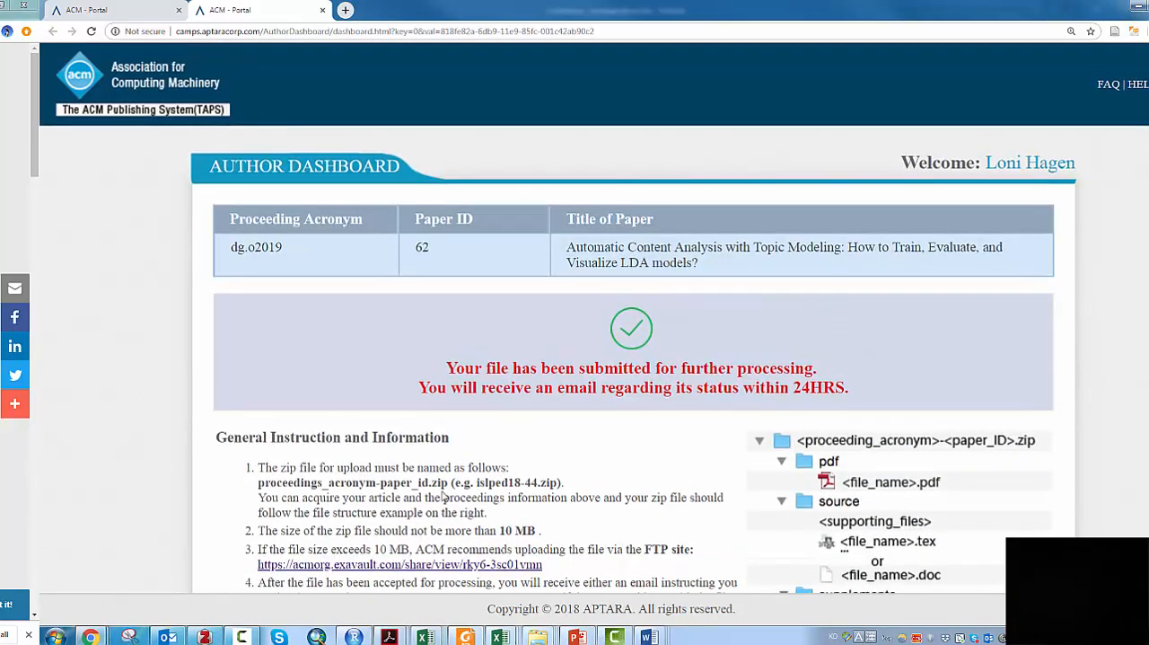
- From the dashboard page that still offers file upload, open the FTP site for files over 10 MB and start a new file submission
left_click(107, 13)
scroll(413, 482, "down", 3)
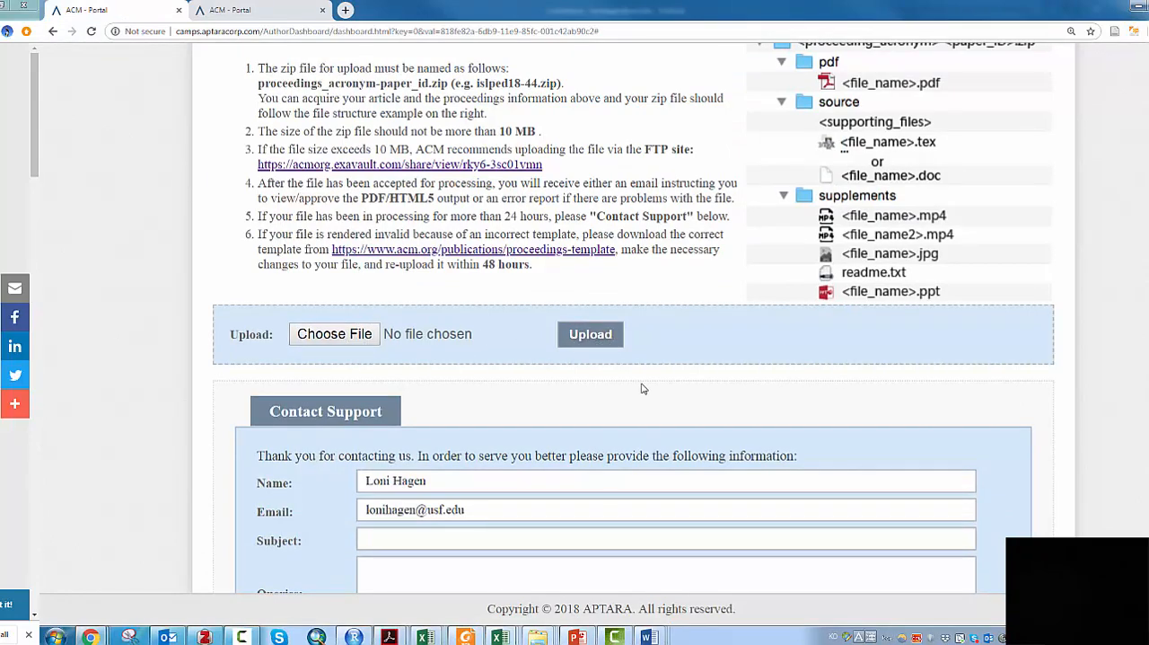
scroll(749, 421, "up", 3)
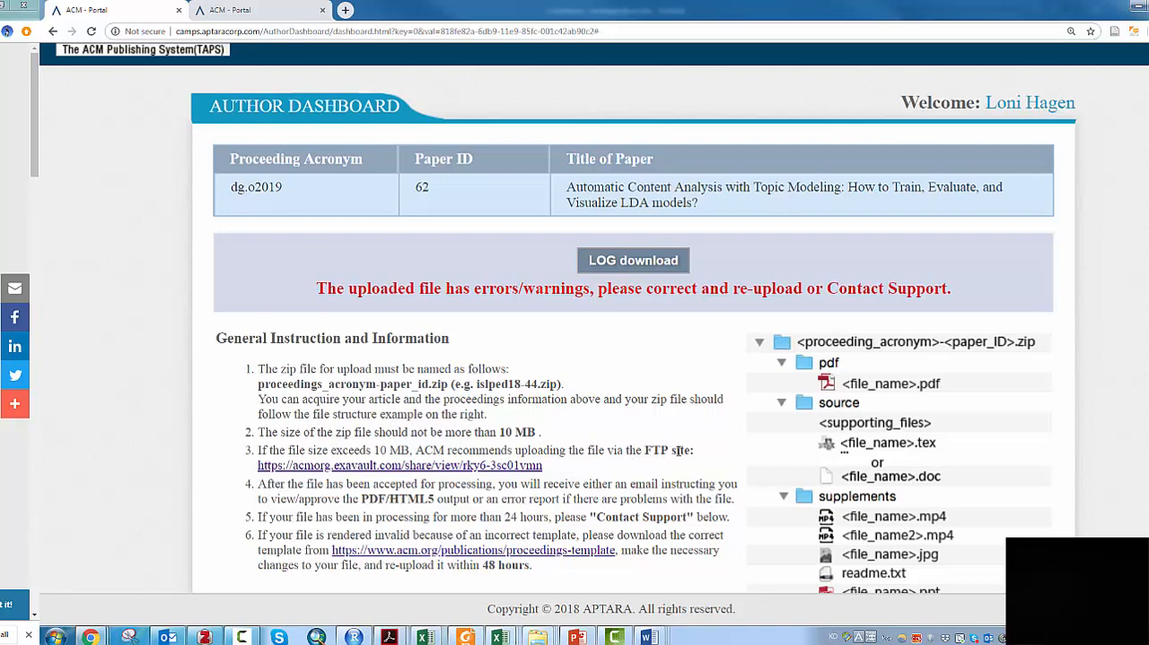
left_click(517, 466)
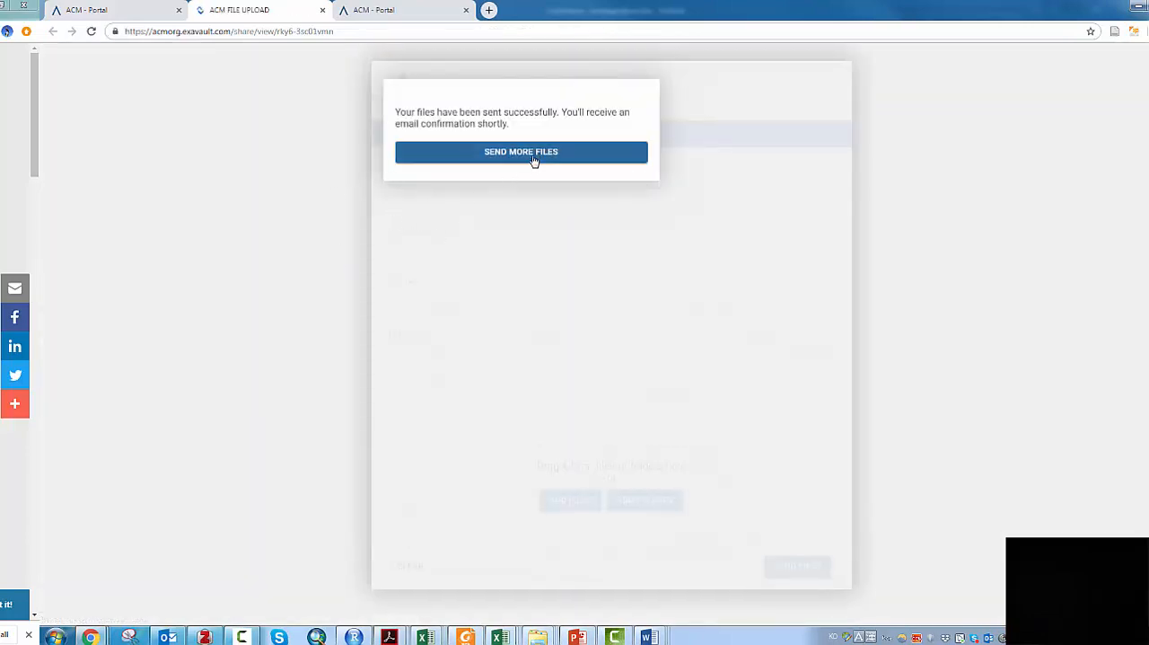
left_click(533, 158)
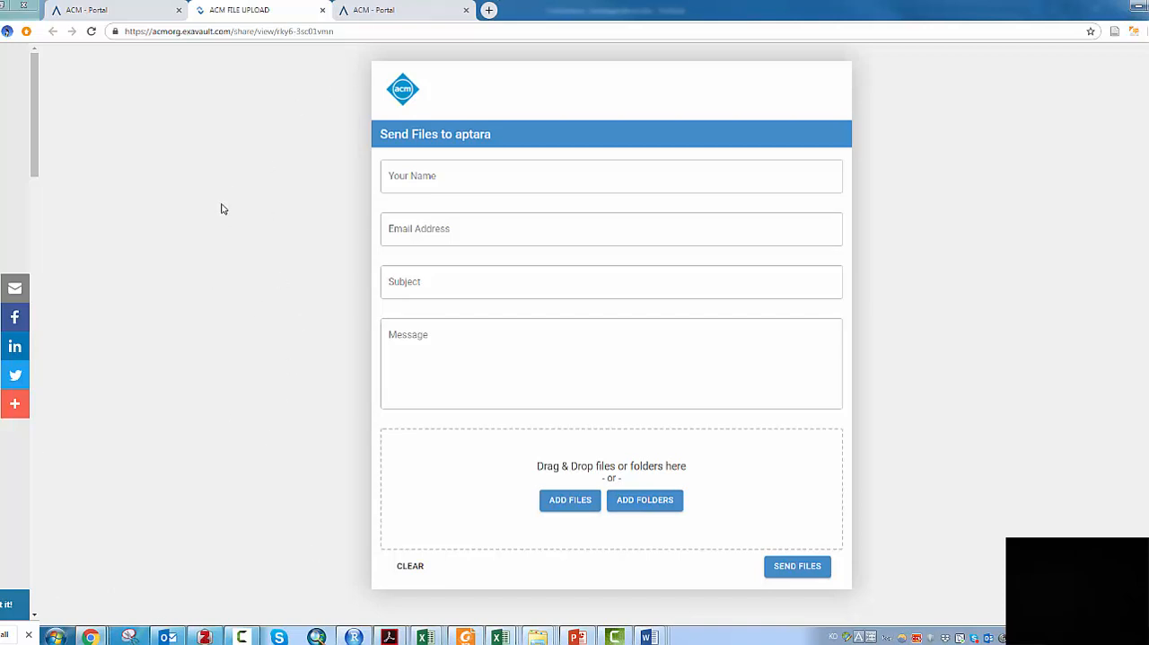
- Switch to File Explorer, check the figure files in the supplements folder of dg.o2019-3, and close the window
mouse_move(530, 635)
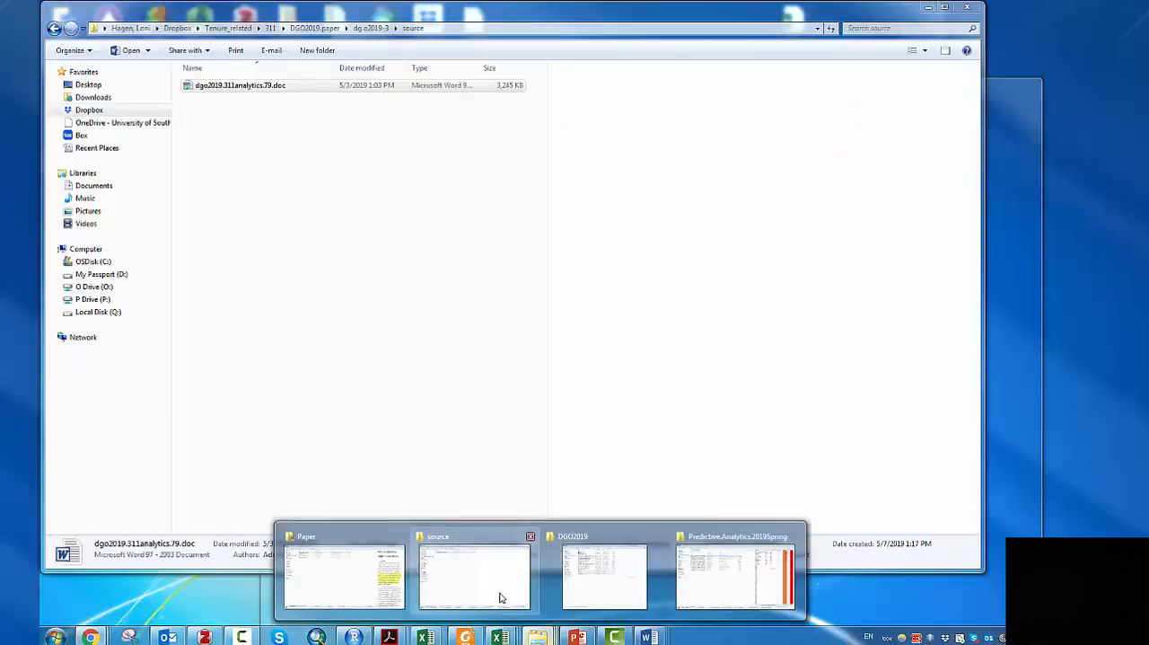
left_click(500, 592)
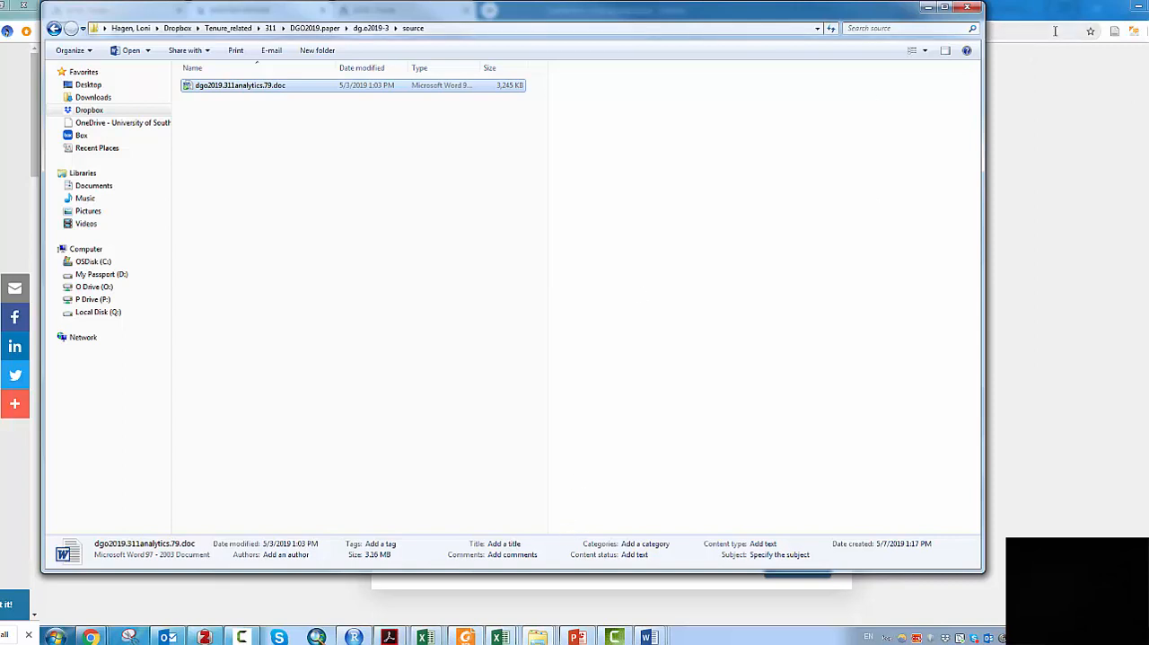
left_click(376, 29)
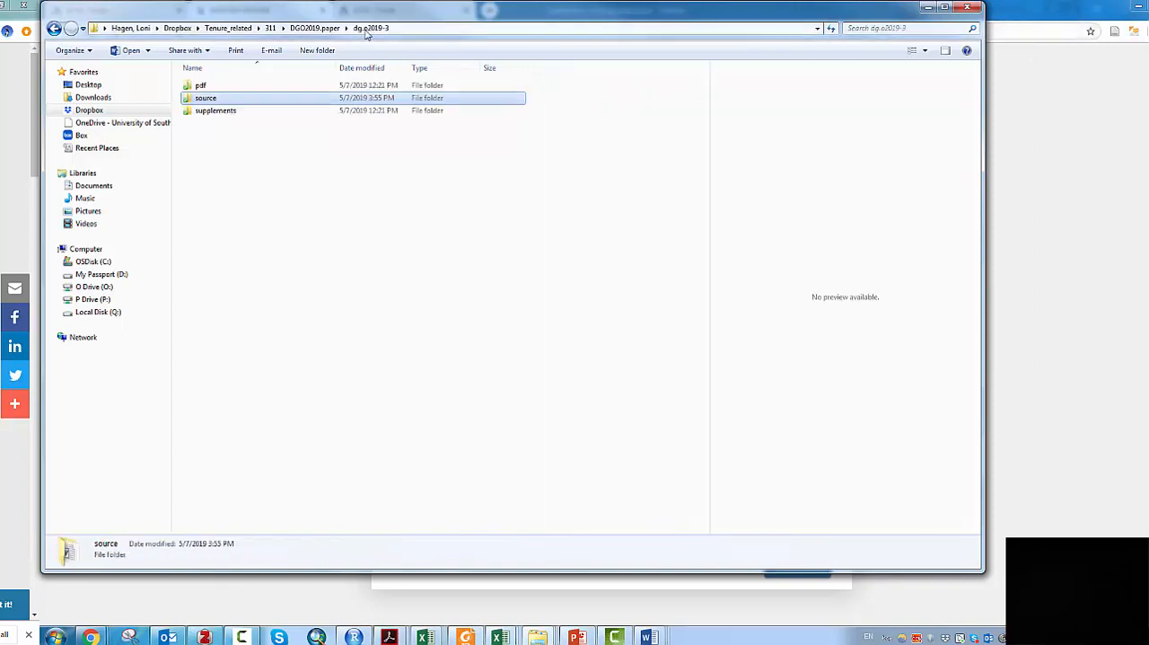
double_click(211, 114)
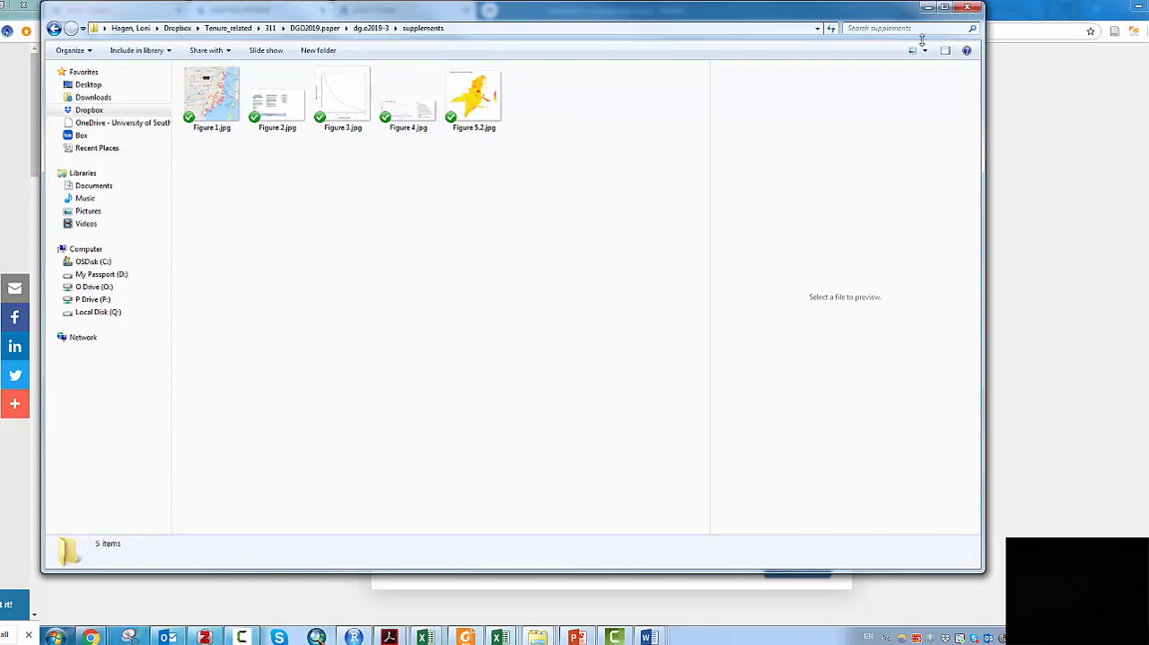
left_click(968, 7)
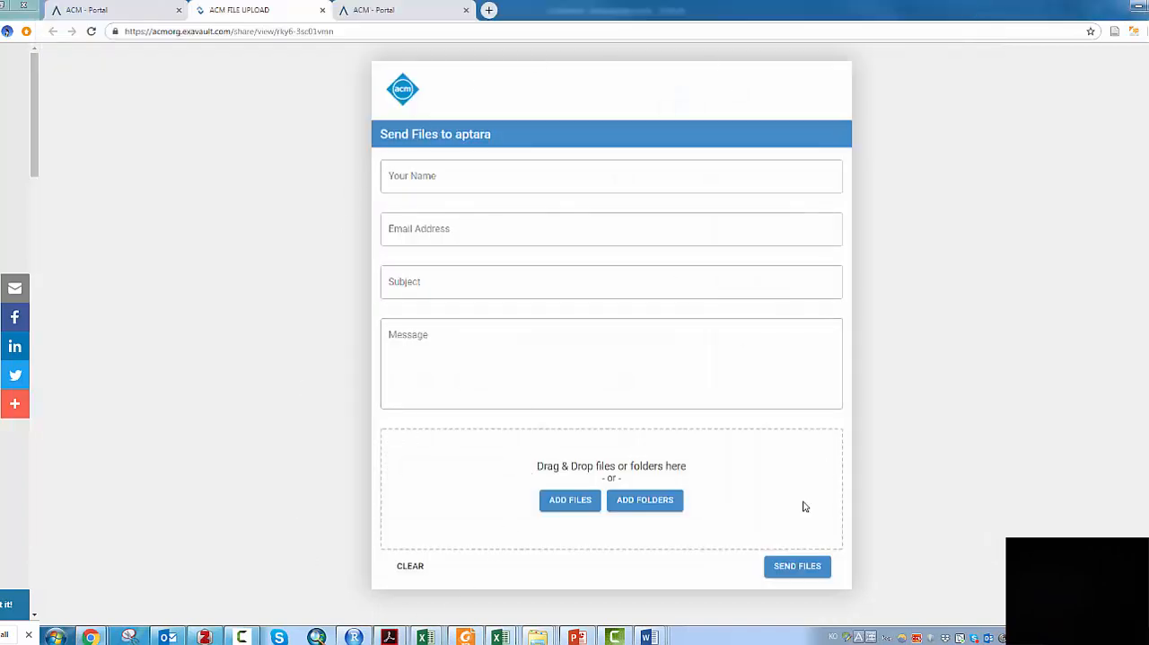
- Compare the author dashboard's upload section with the FTP site's form for sending files to aptara
left_click(136, 13)
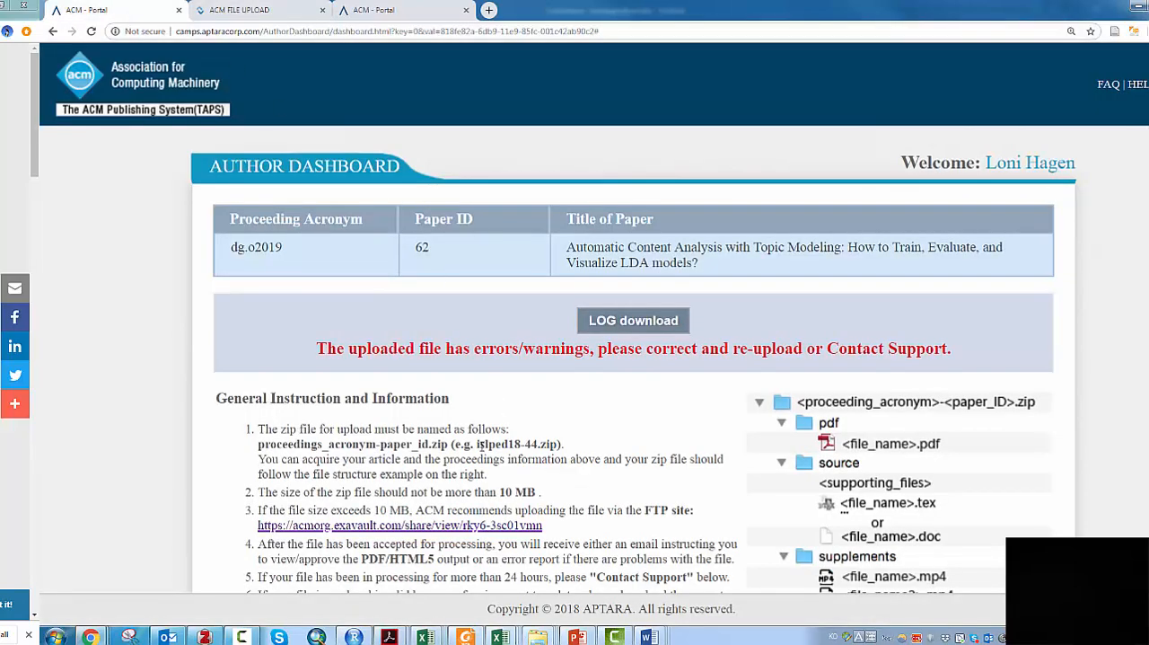
scroll(310, 574, "down", 2)
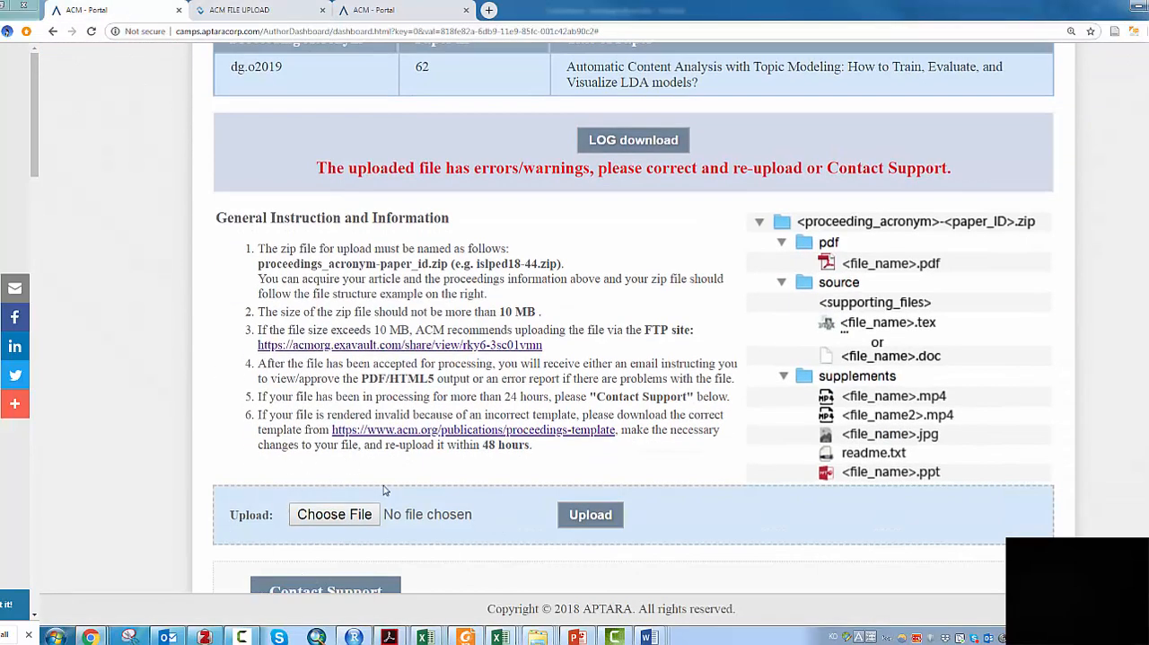
left_click(591, 519)
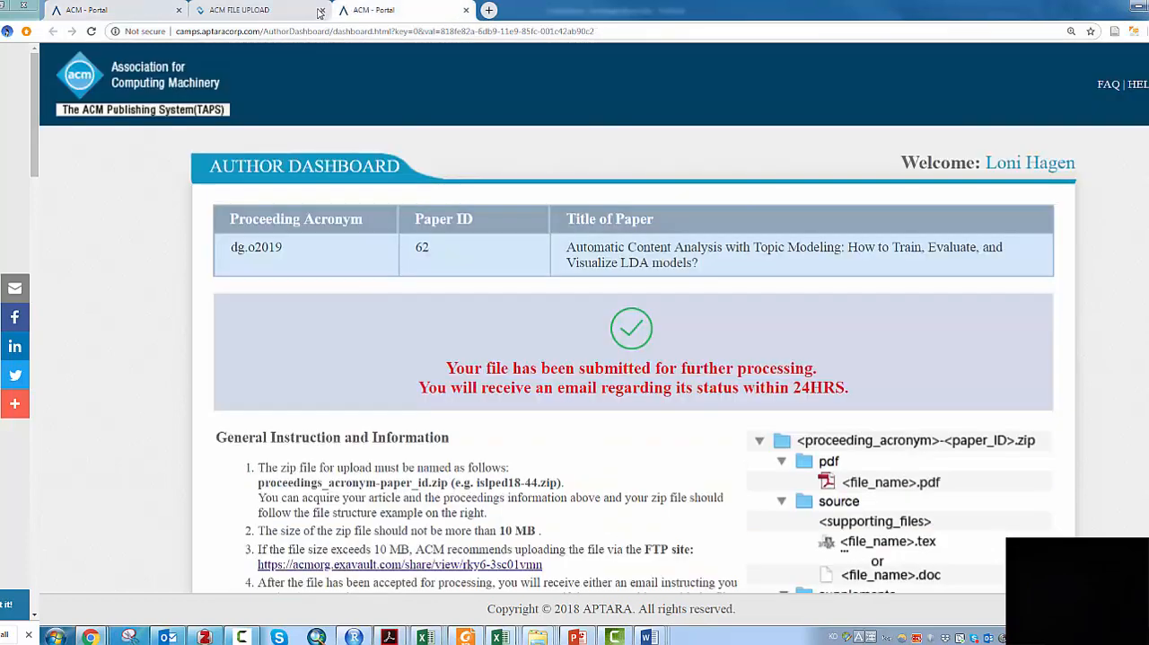
left_click(305, 12)
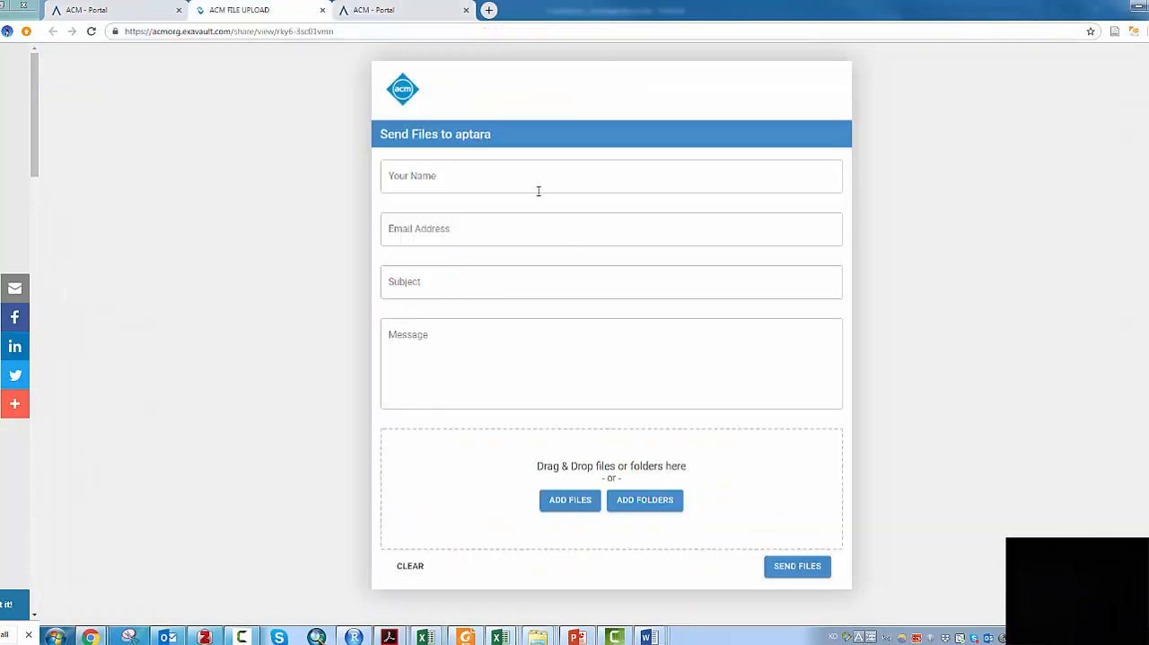
left_click(168, 19)
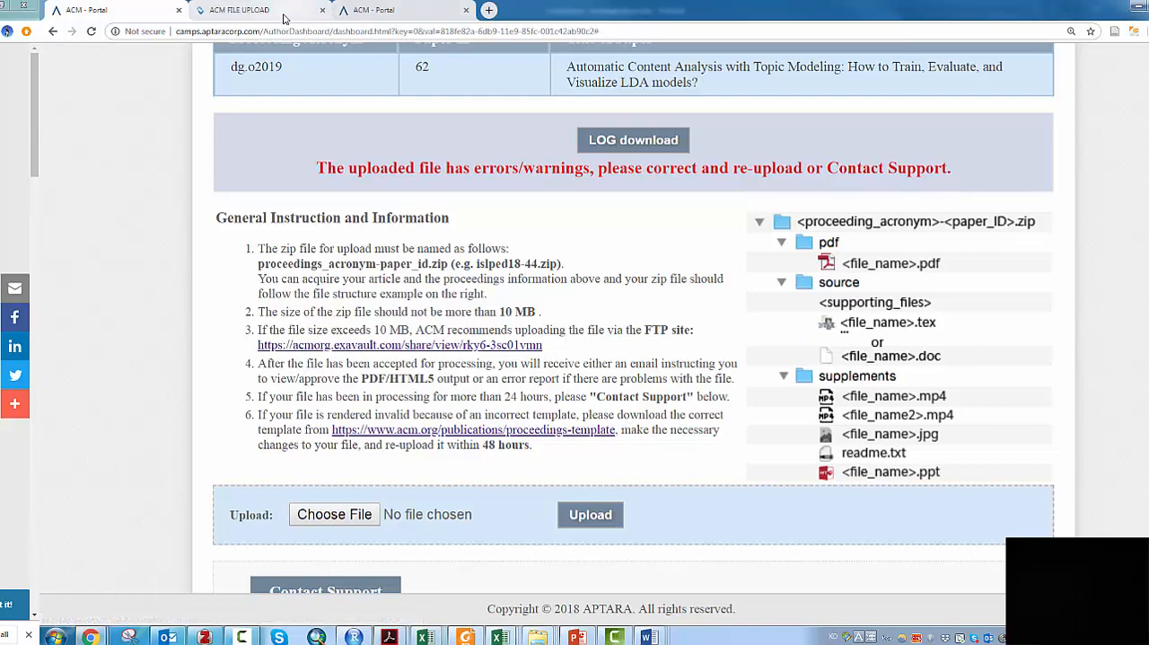
left_click(256, 10)
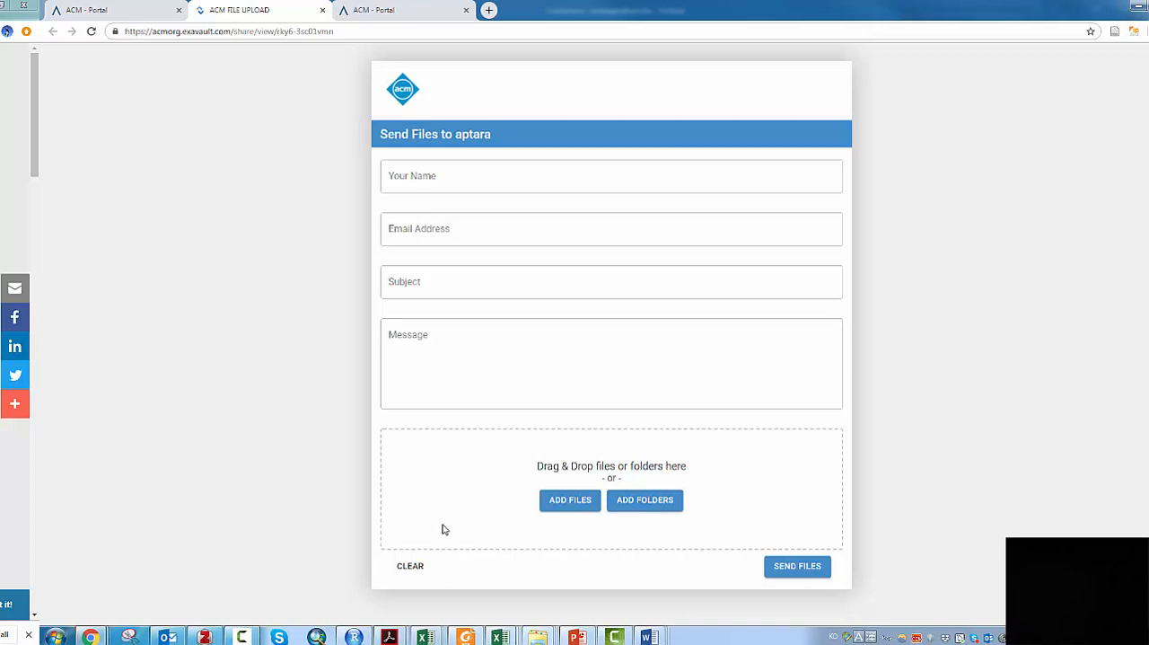
left_click(610, 636)
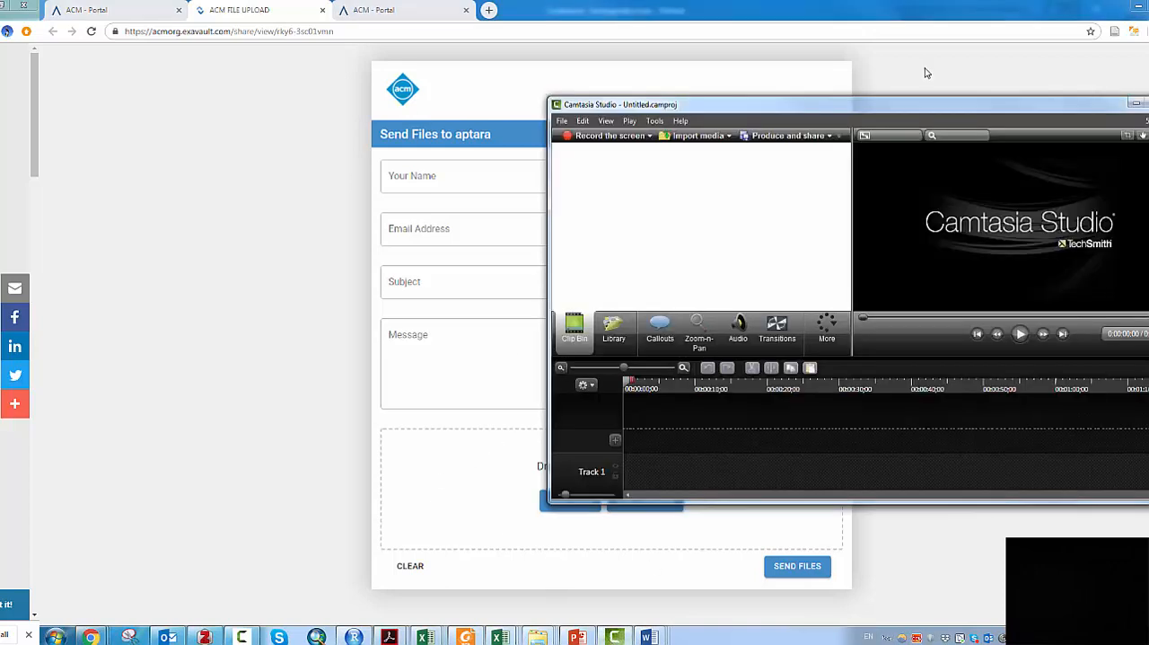
left_click_drag(910, 109, 588, 111)
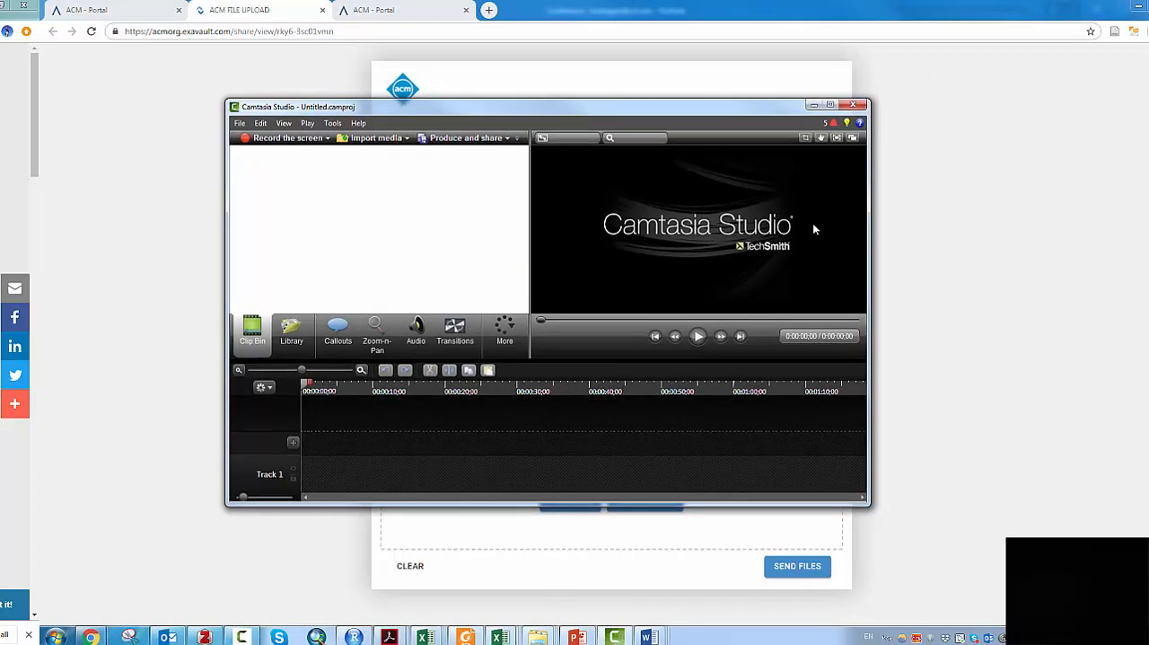
left_click(829, 105)
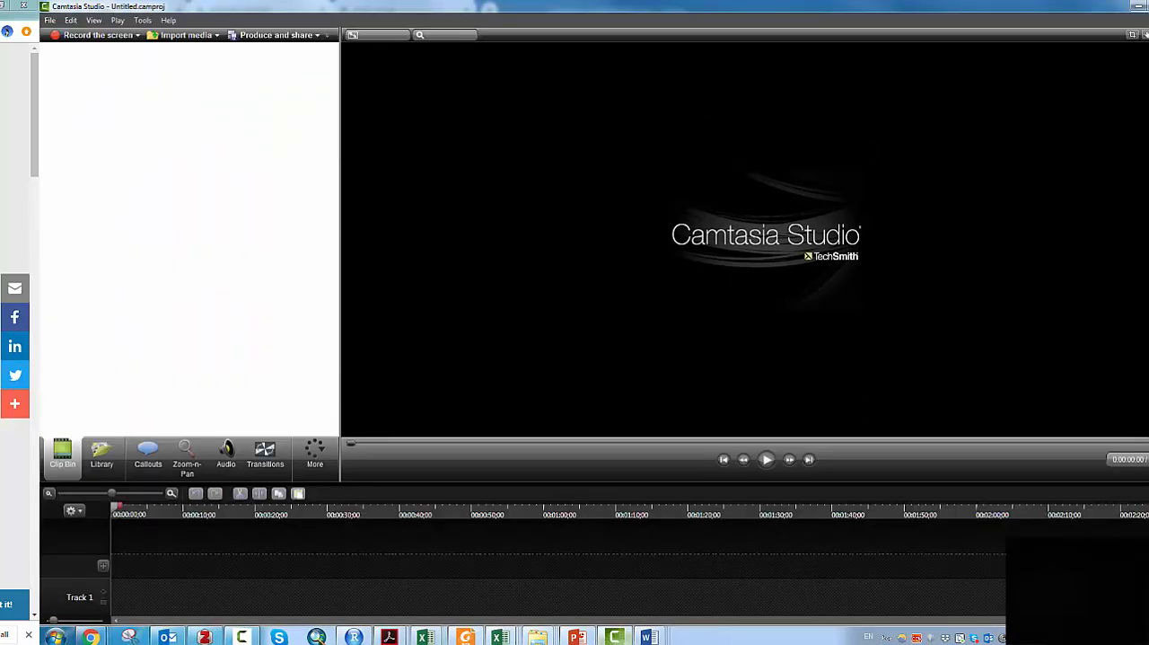
left_click(627, 635)
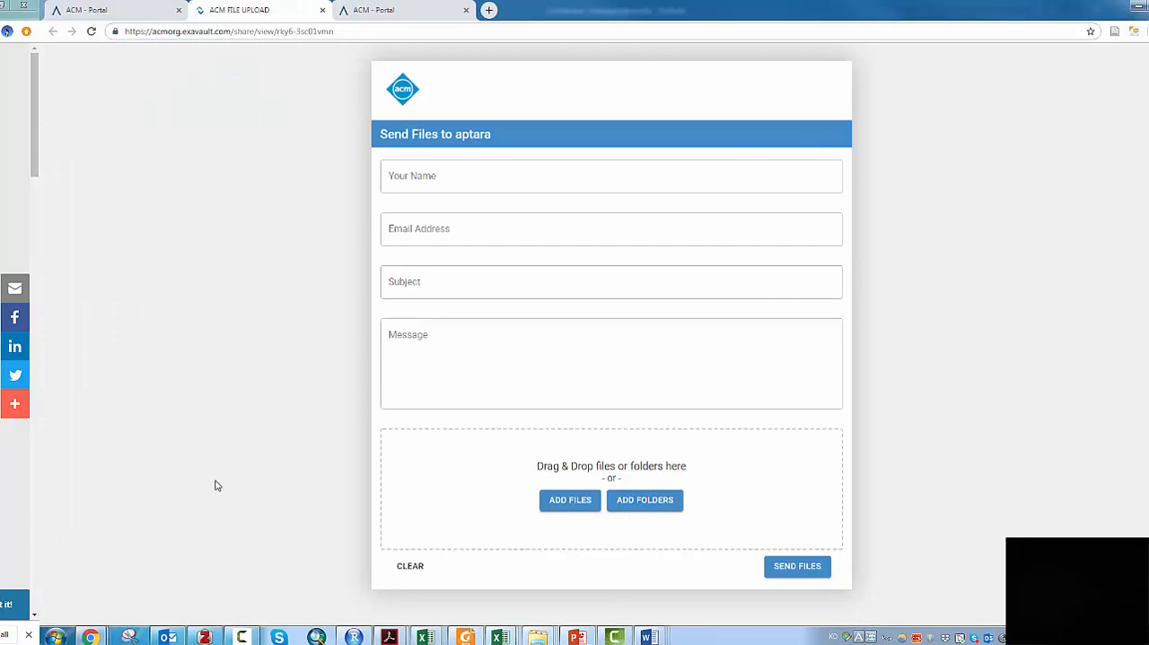